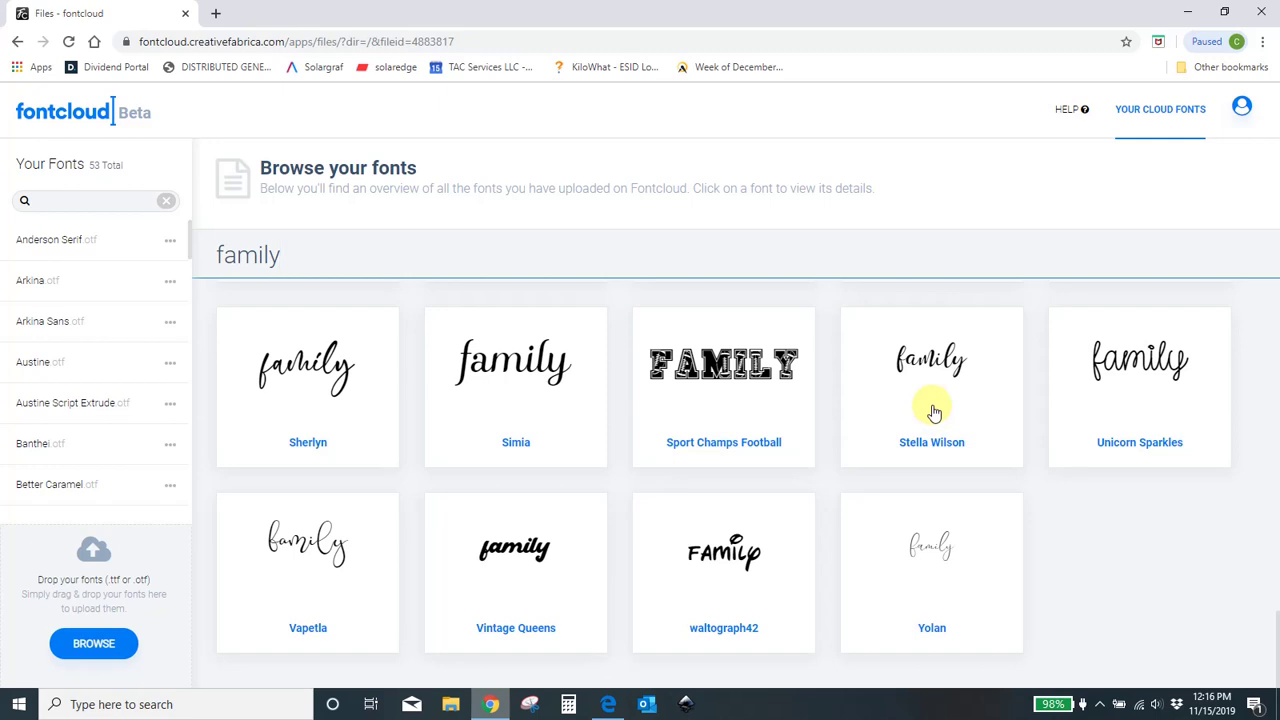
# - Open the Stella Wilson font's details and look through its standard and alternate glyphs
pyautogui.click(933, 412)
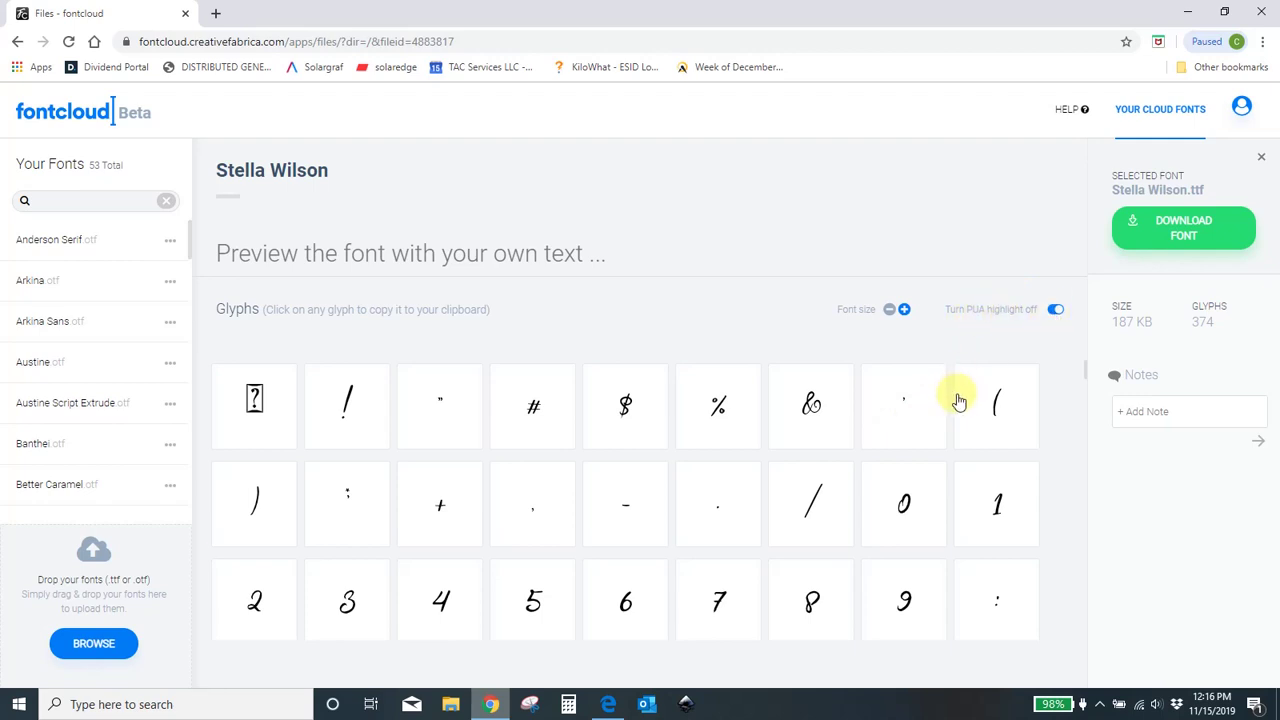
pyautogui.scroll(-6, 914, 423)
pyautogui.scroll(-8, 920, 432)
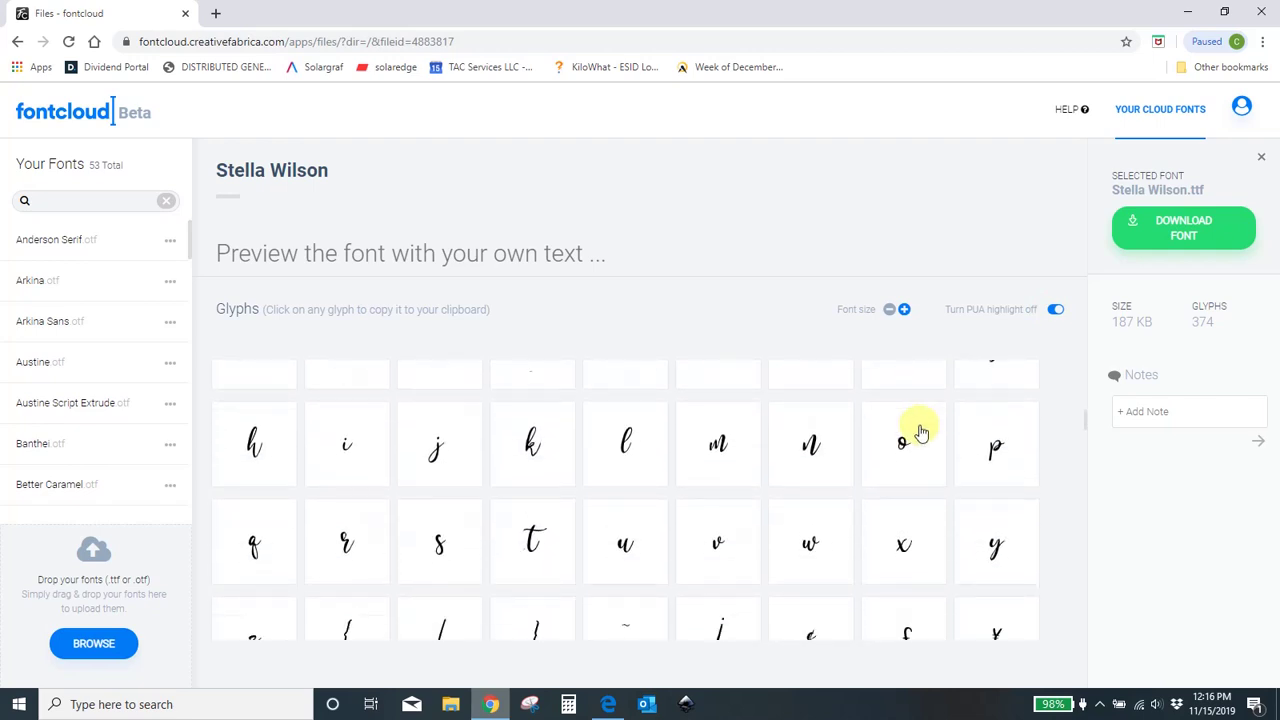
pyautogui.scroll(-8, 914, 428)
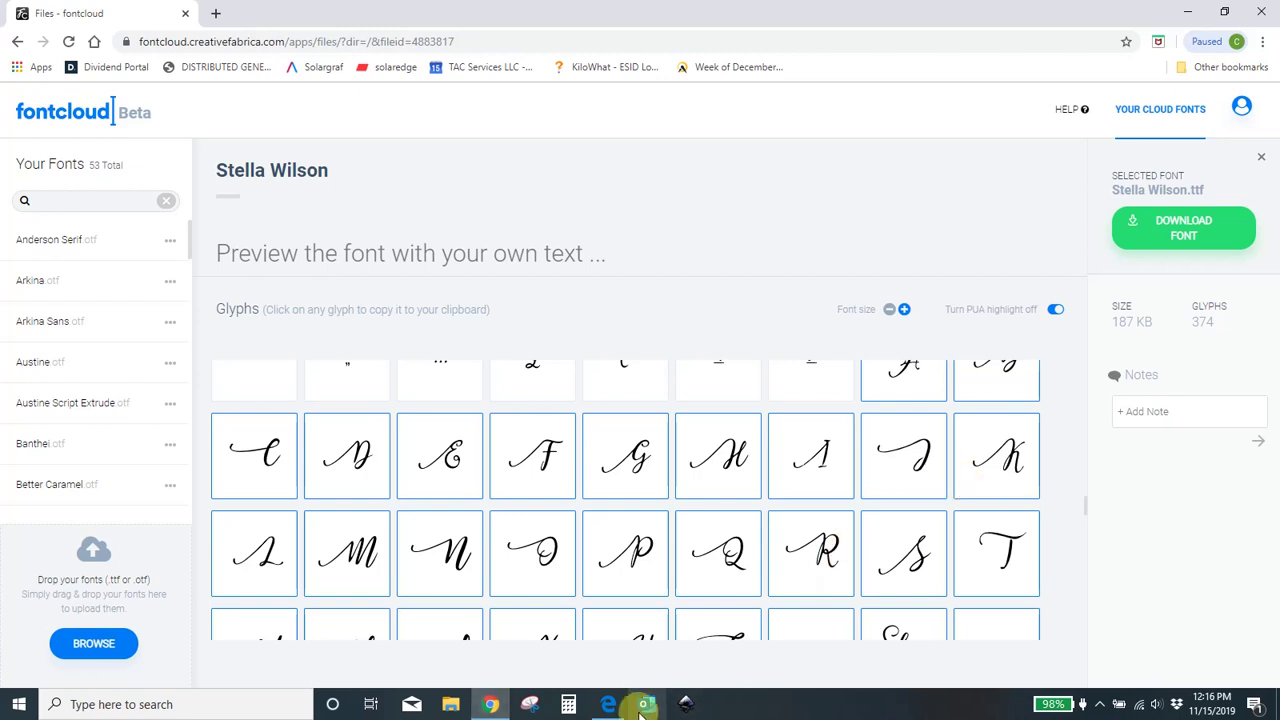
# - Switch to Cricut Design Space to check the plain "family" text against the heart-swash version, and return to Fontcloud
pyautogui.click(608, 704)
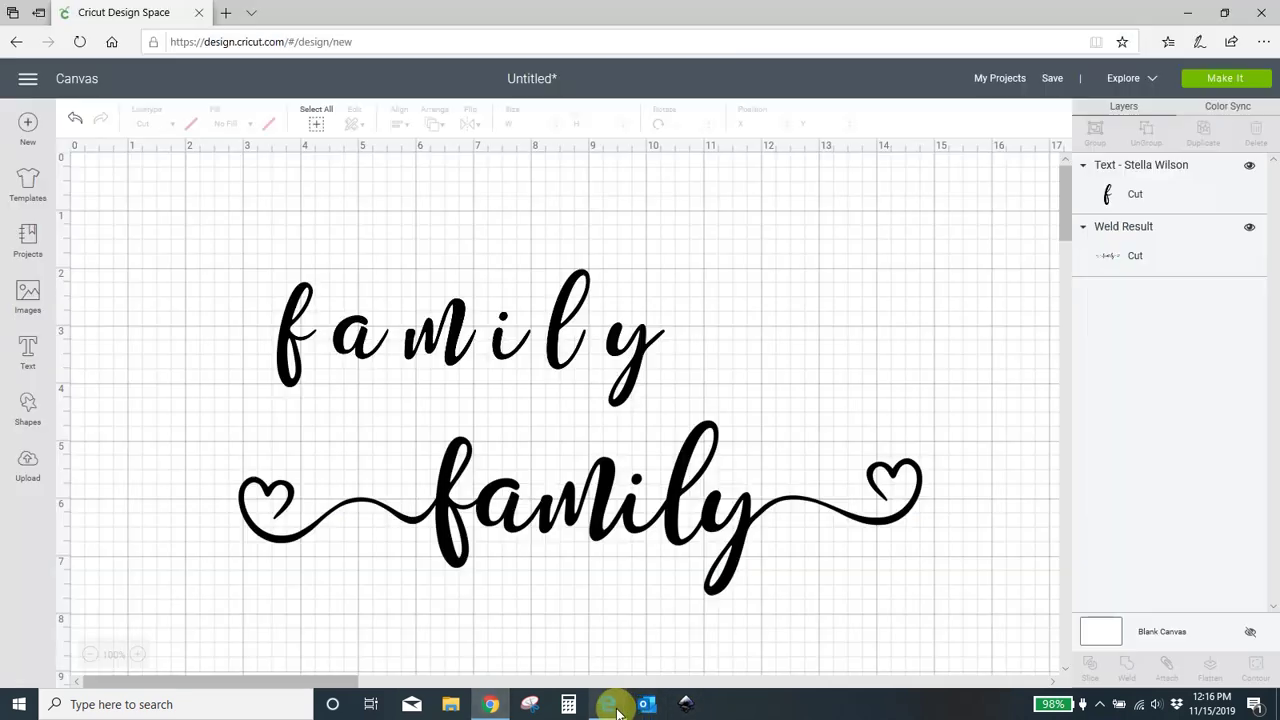
pyautogui.click(457, 338)
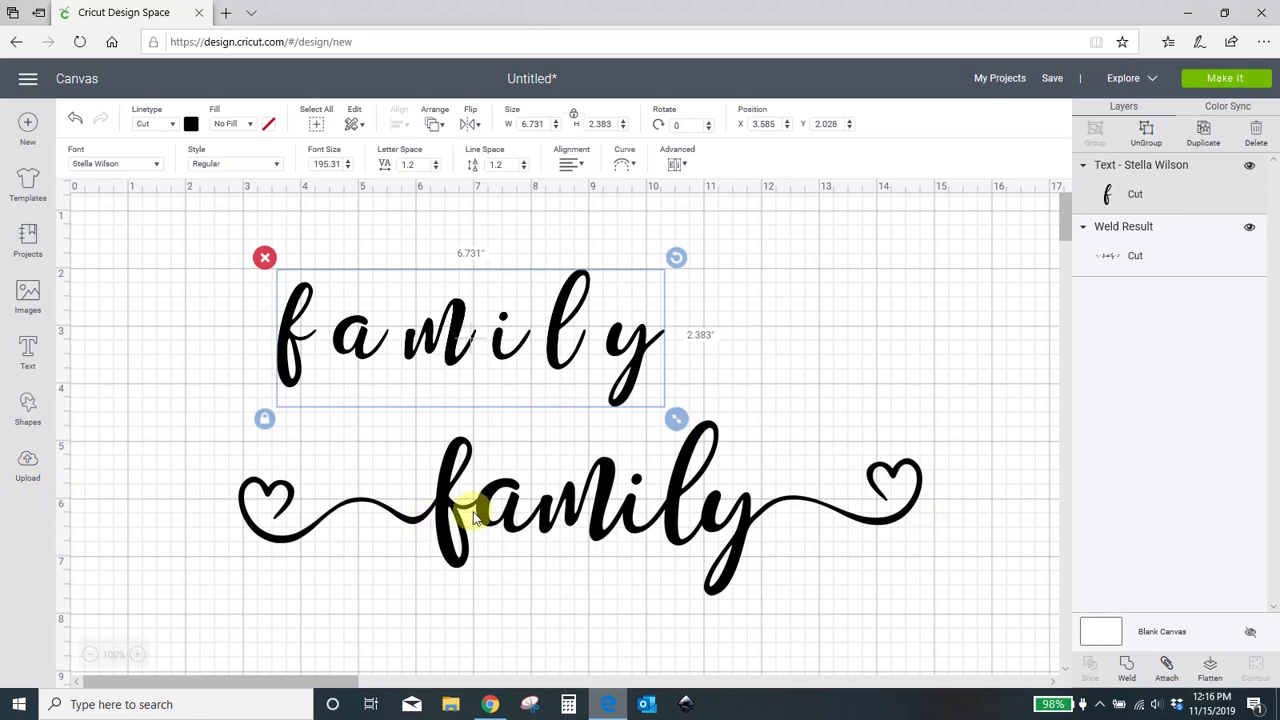
pyautogui.click(490, 704)
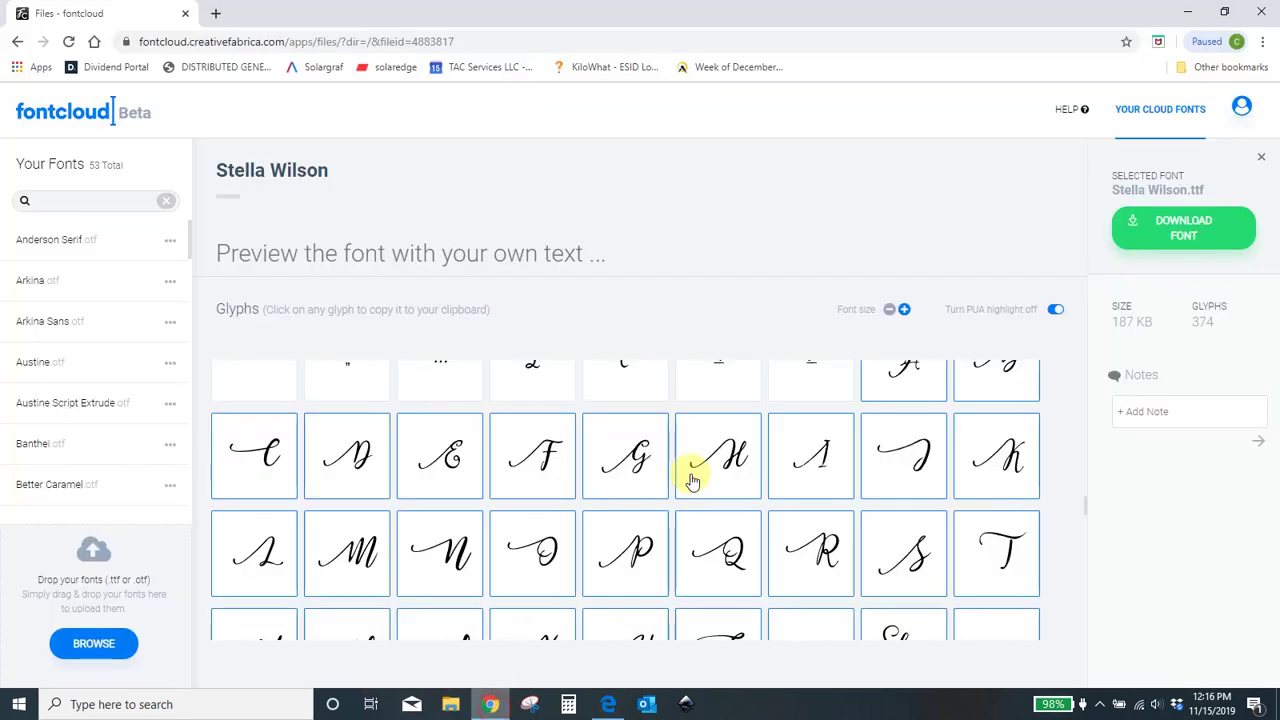
# - Examine the Stella Wilson font's highlighted alternates: heart-tailed letters, plain swash letters and ligatures
pyautogui.scroll(-5, 692, 480)
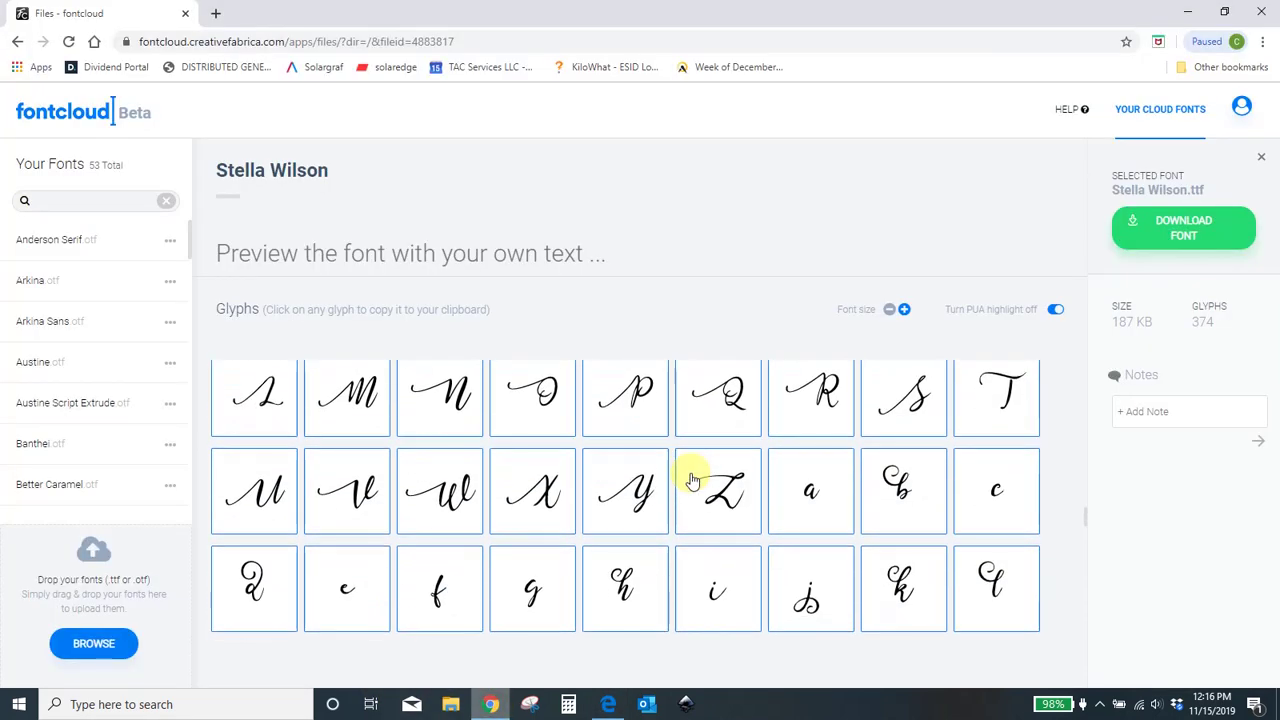
pyautogui.scroll(-2, 692, 478)
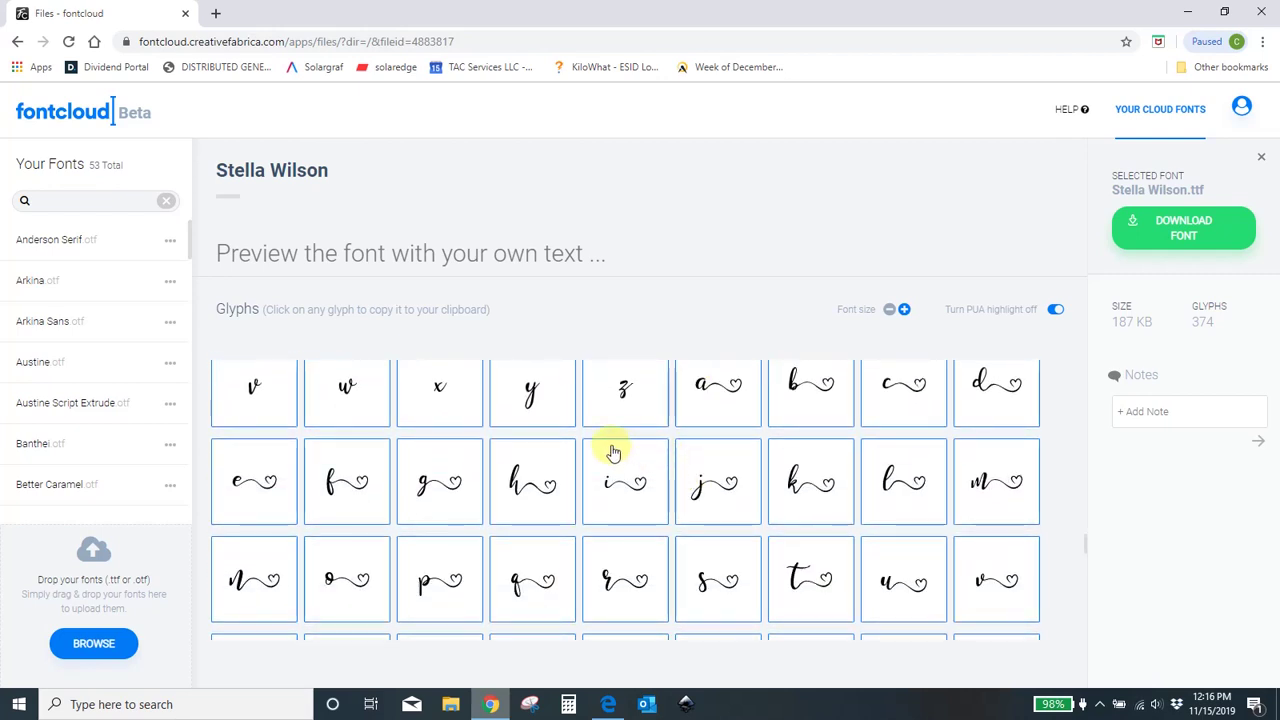
pyautogui.scroll(-2, 611, 449)
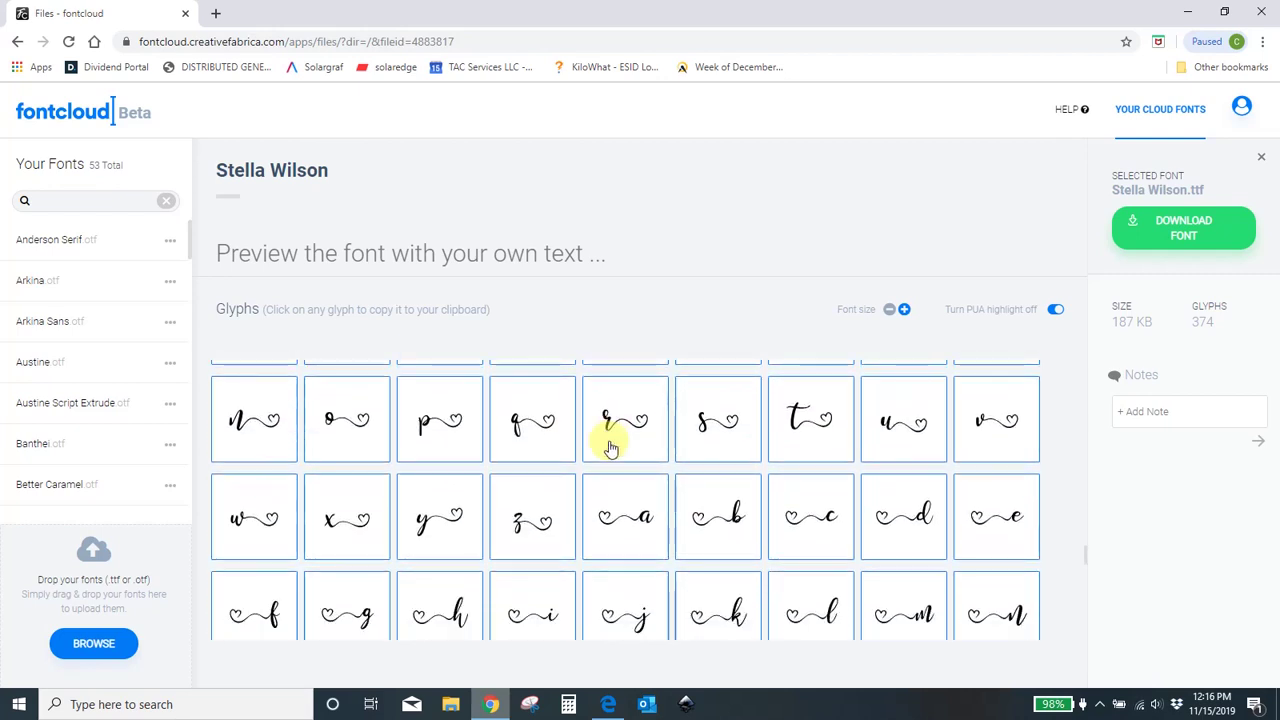
pyautogui.scroll(5, 718, 438)
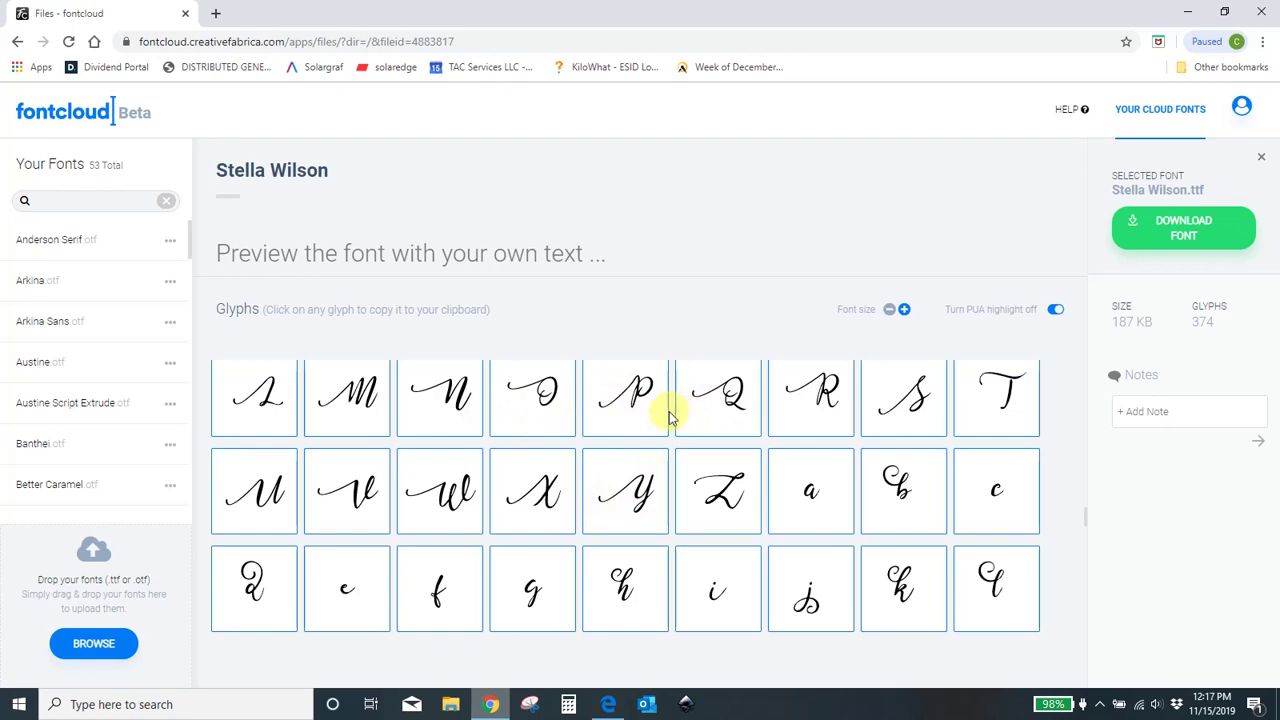
pyautogui.scroll(-5, 670, 418)
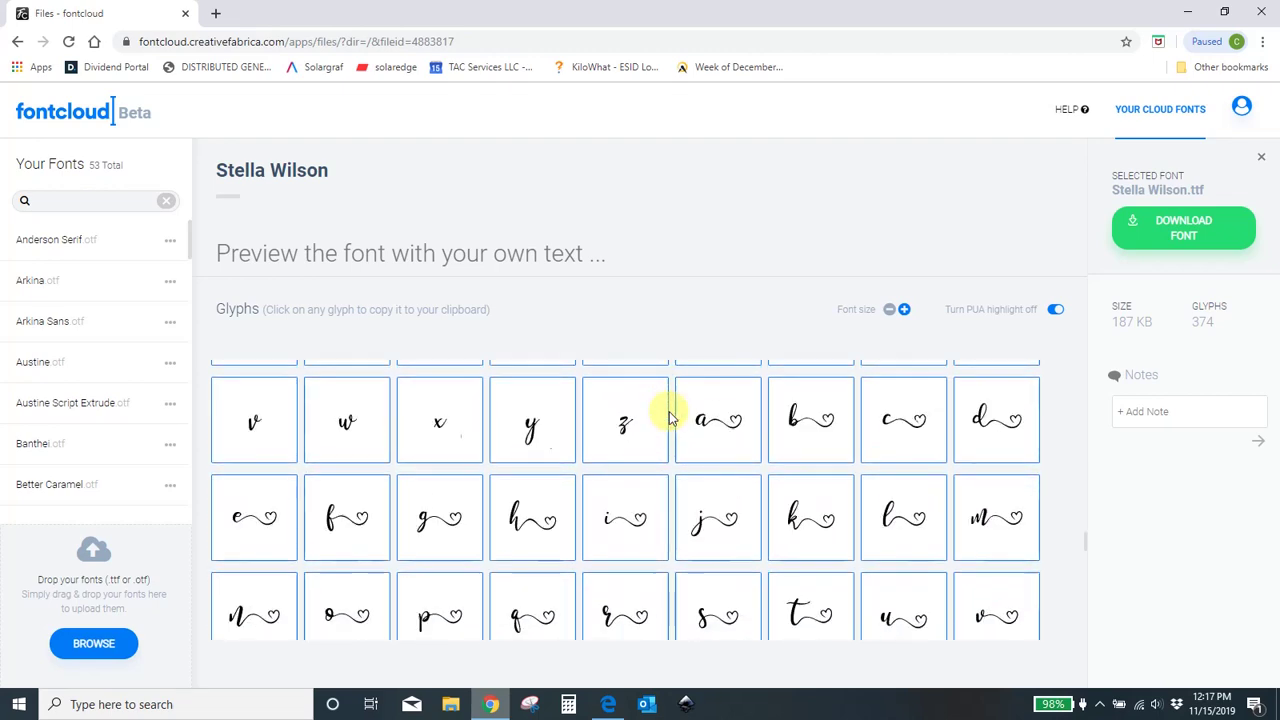
pyautogui.scroll(-3, 670, 418)
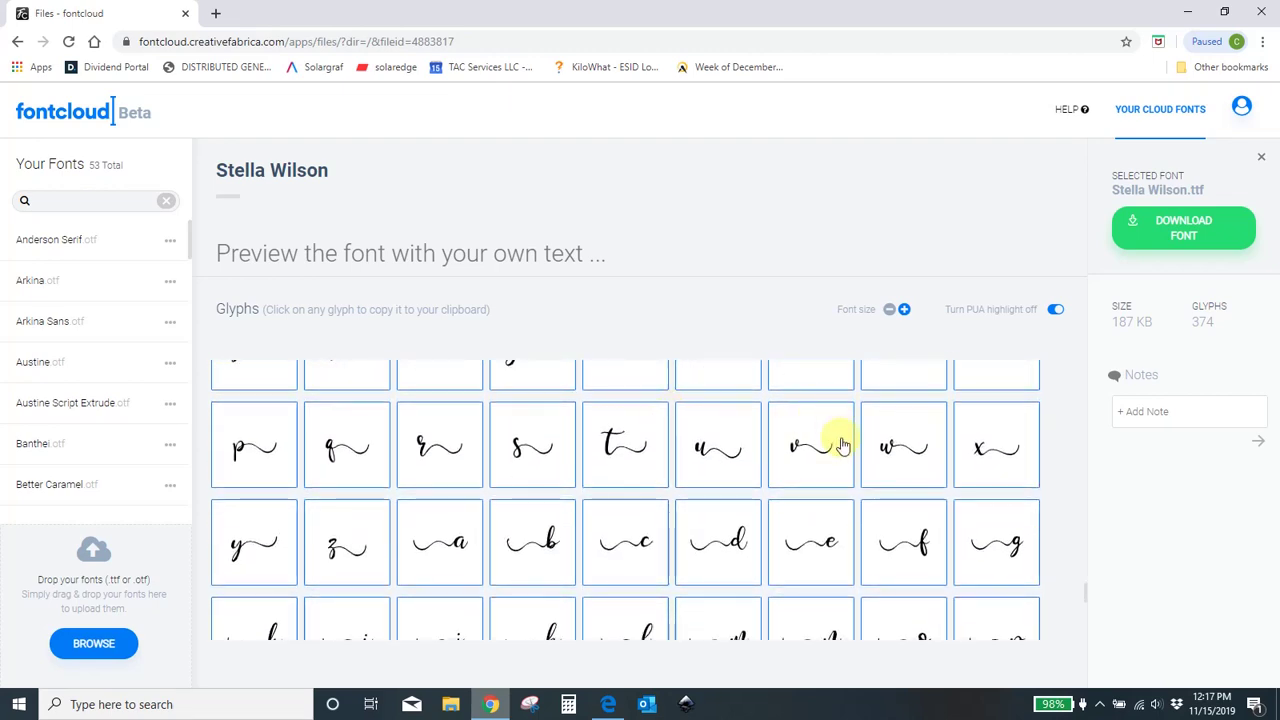
pyautogui.scroll(-3, 591, 477)
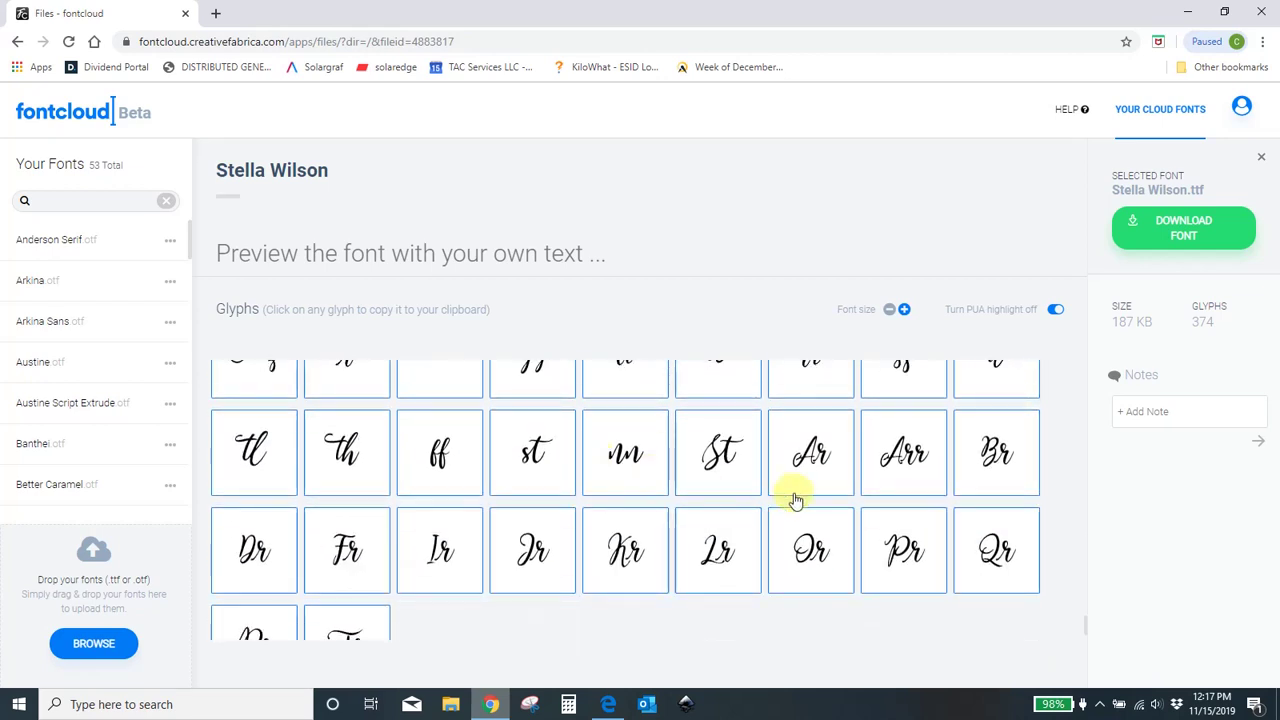
pyautogui.scroll(1, 794, 500)
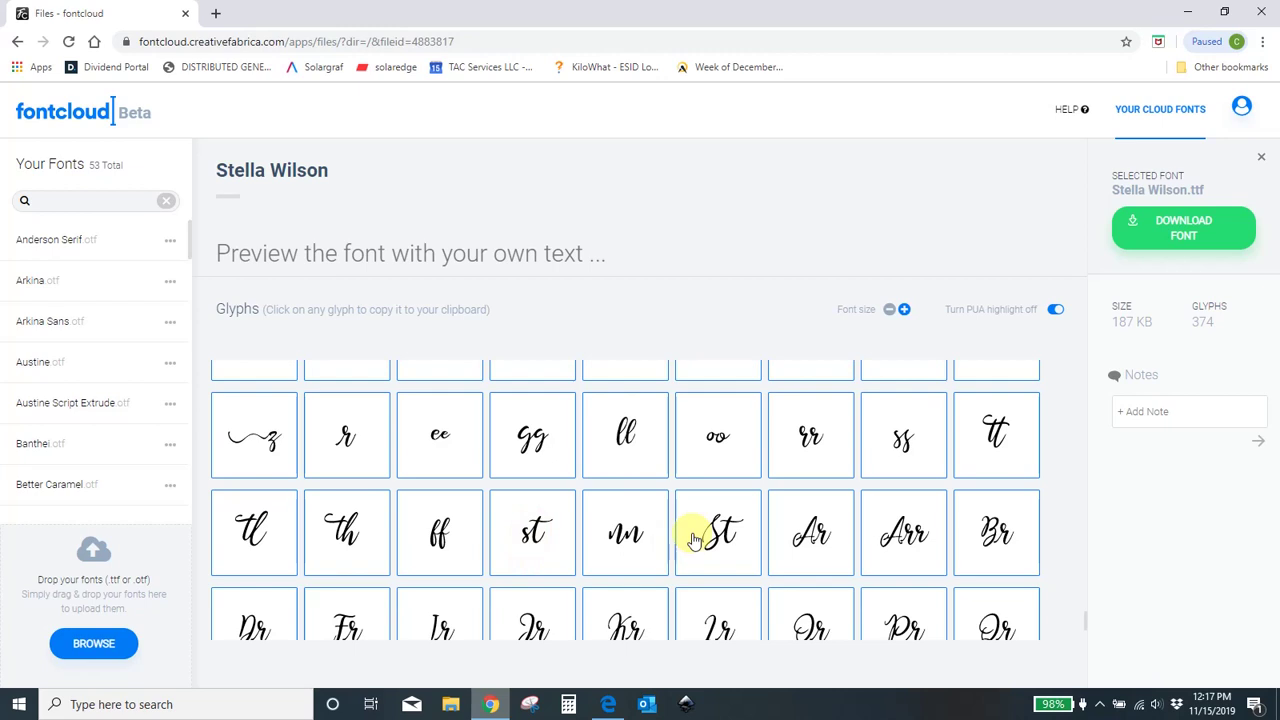
pyautogui.scroll(3, 680, 542)
pyautogui.scroll(3, 700, 565)
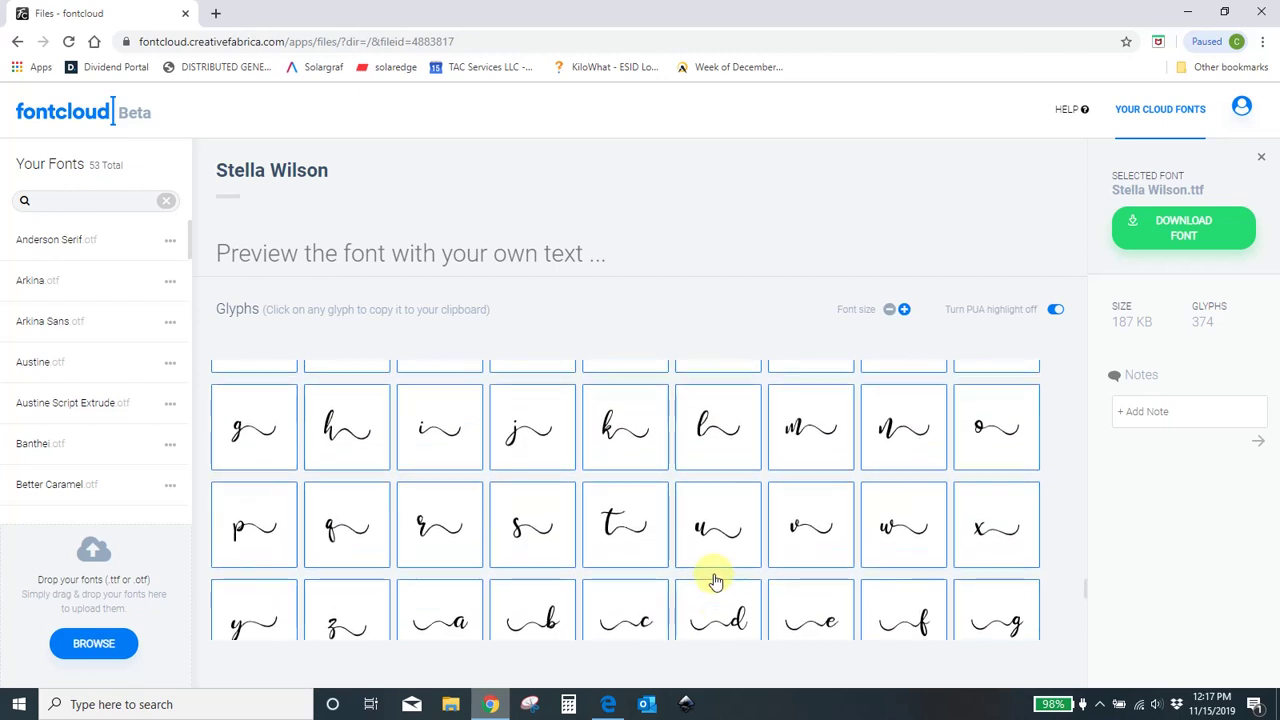
pyautogui.scroll(-3, 715, 581)
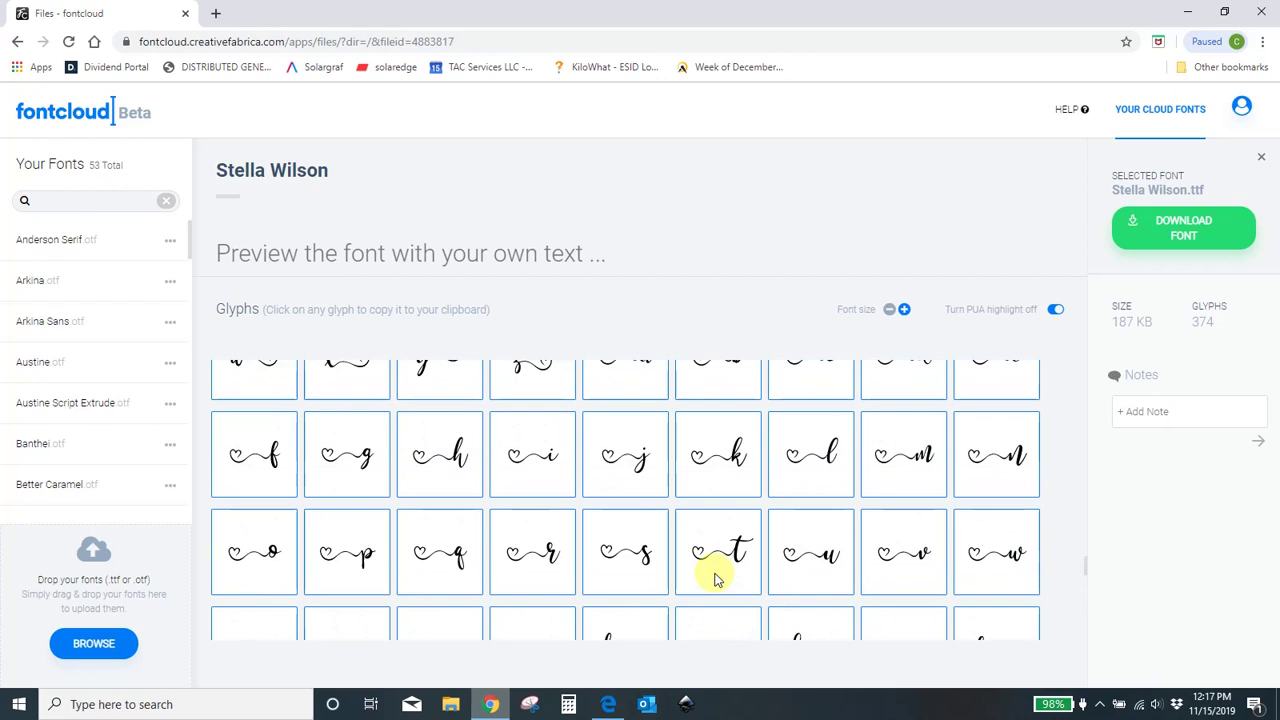
pyautogui.scroll(2, 705, 555)
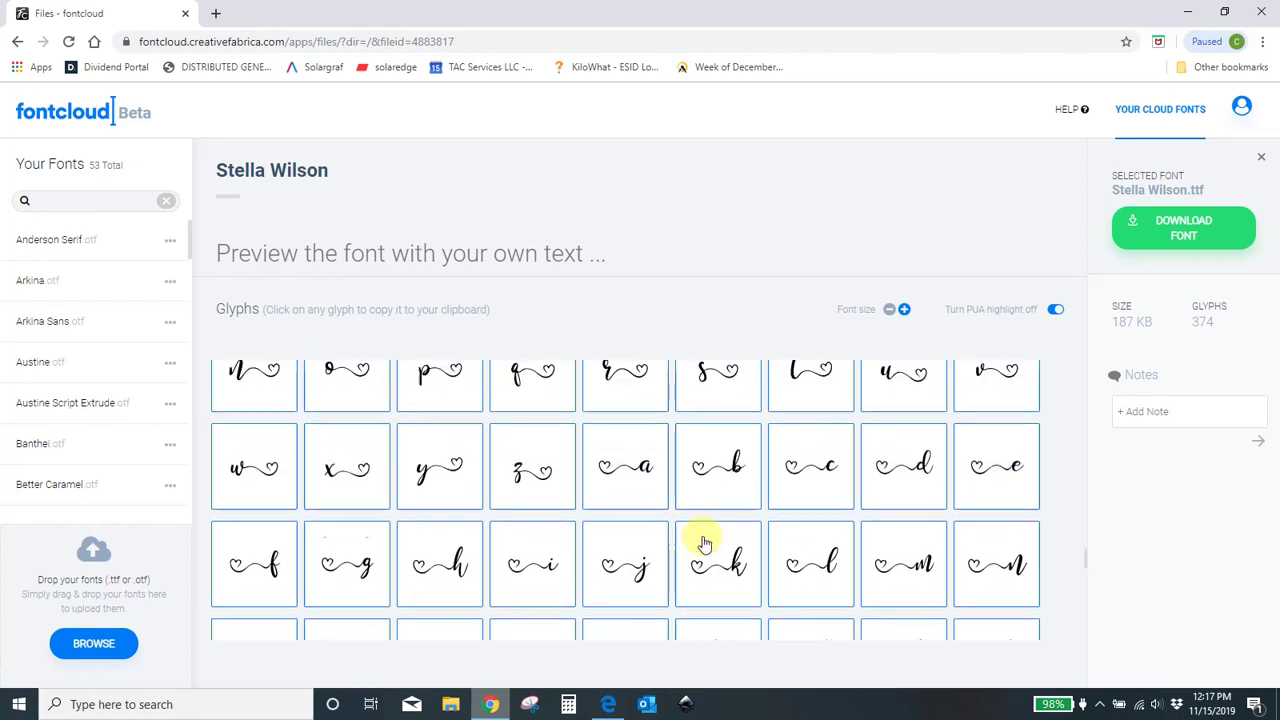
# - Preview "family" in Stella Wilson and replace its f with the glyph that has a leading heart swash
pyautogui.click(389, 258)
pyautogui.write('family')
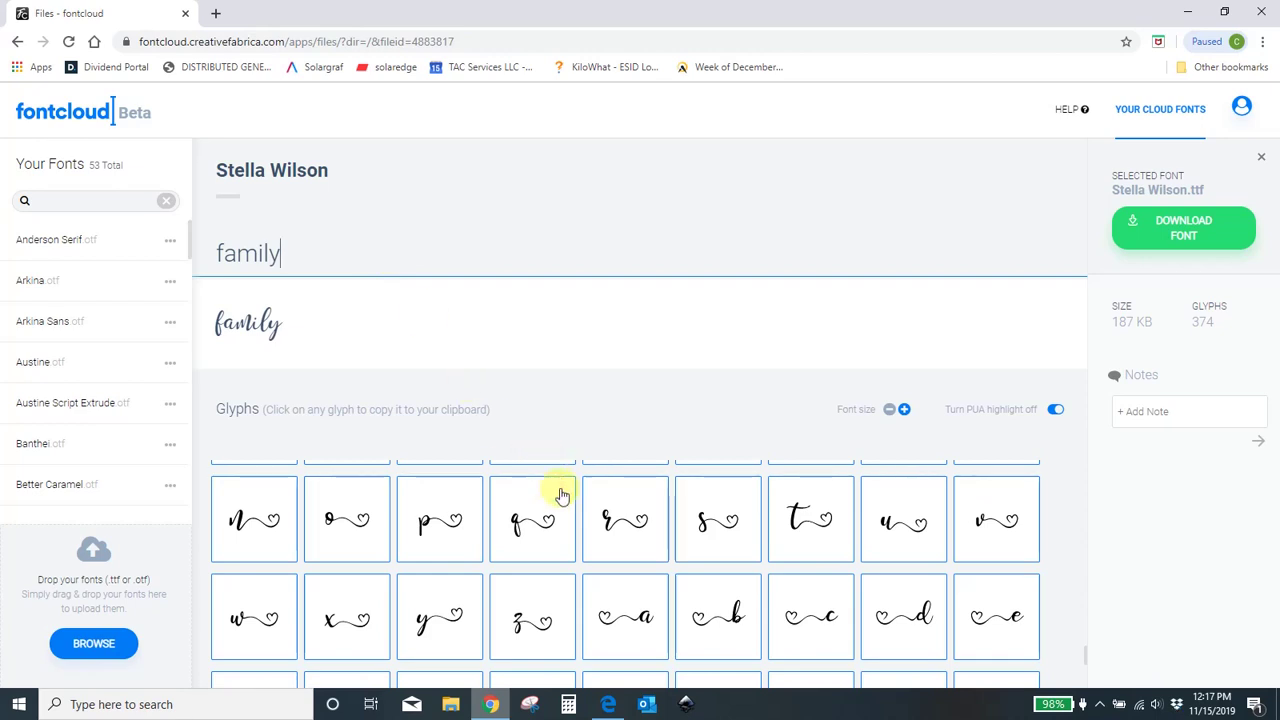
pyautogui.scroll(-3, 652, 582)
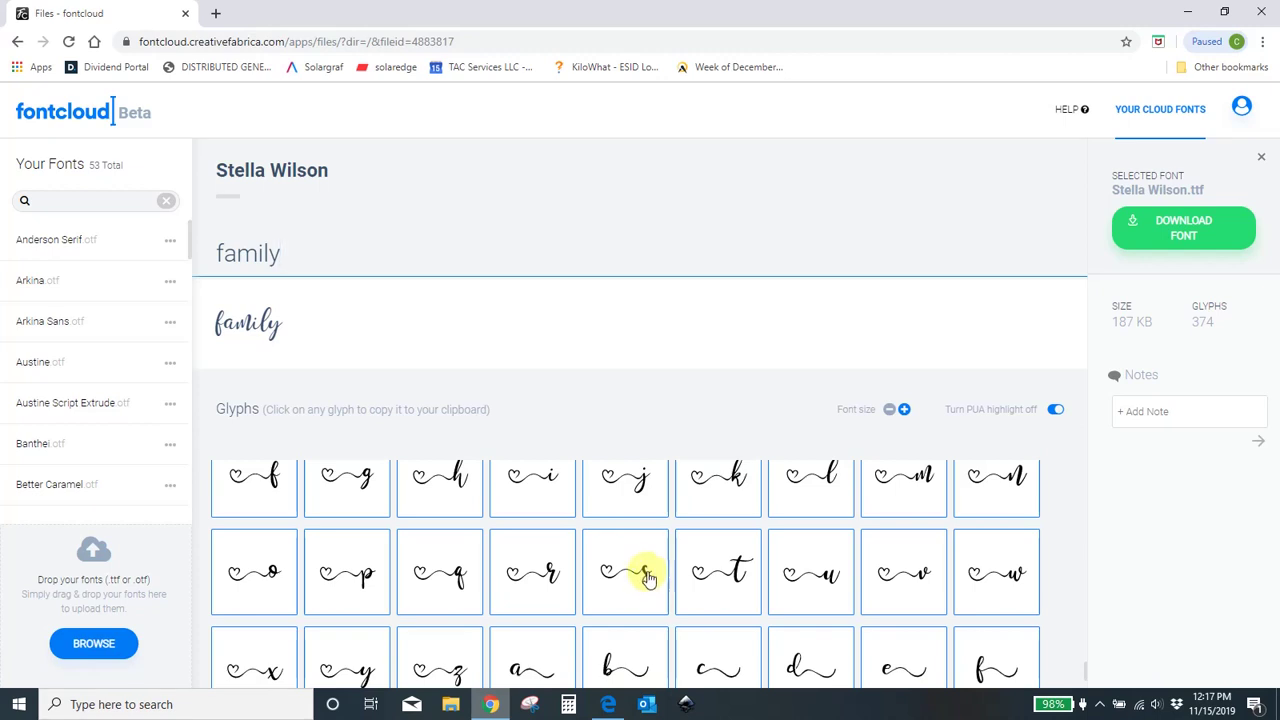
pyautogui.scroll(1, 251, 503)
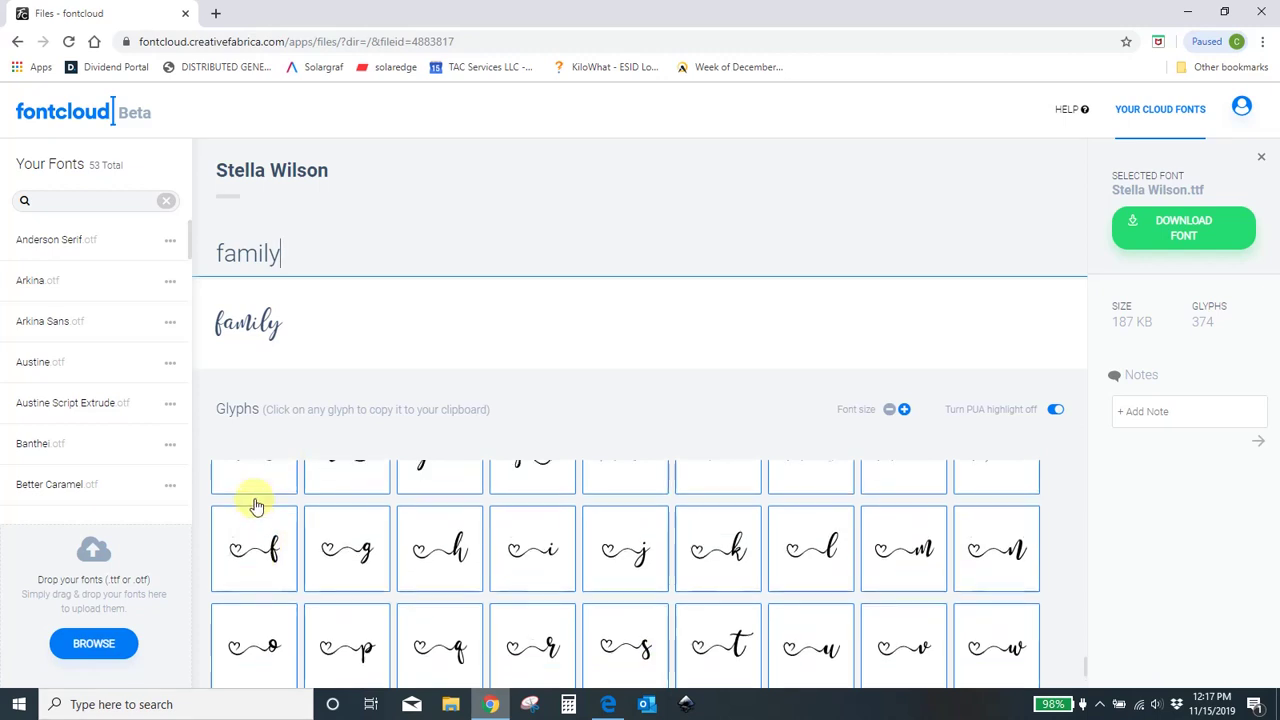
pyautogui.click(258, 560)
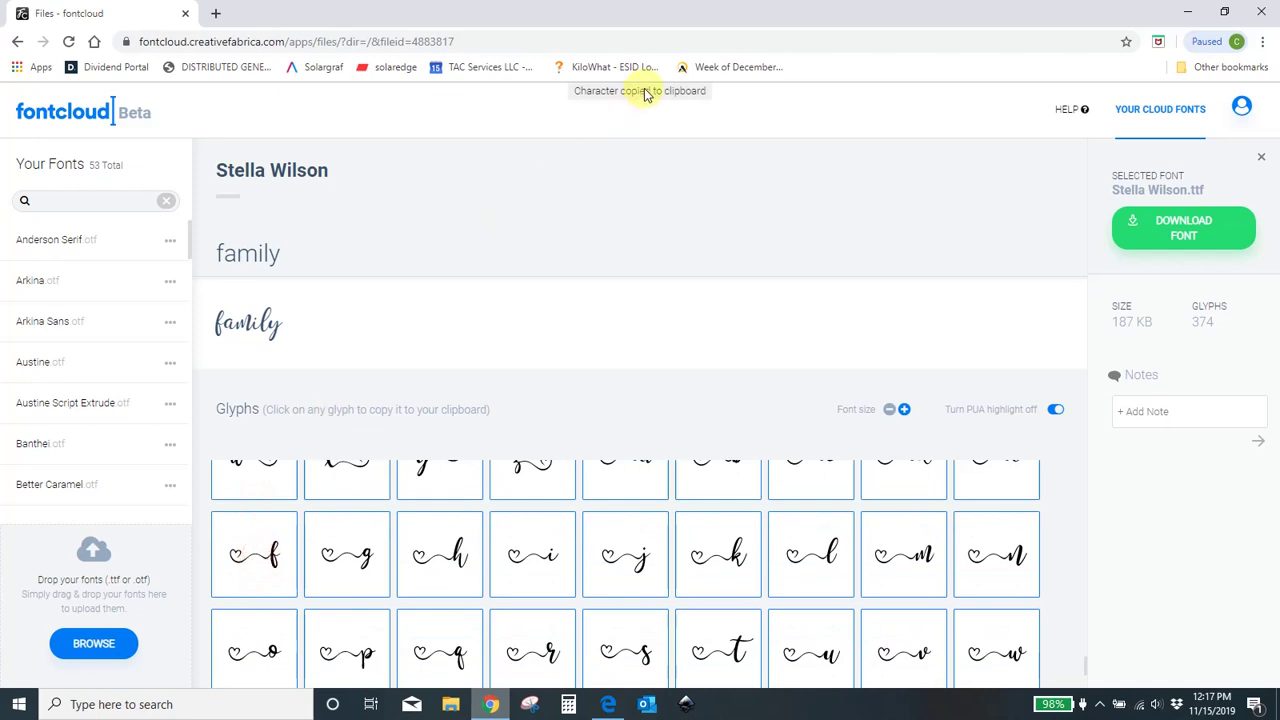
pyautogui.click(249, 256)
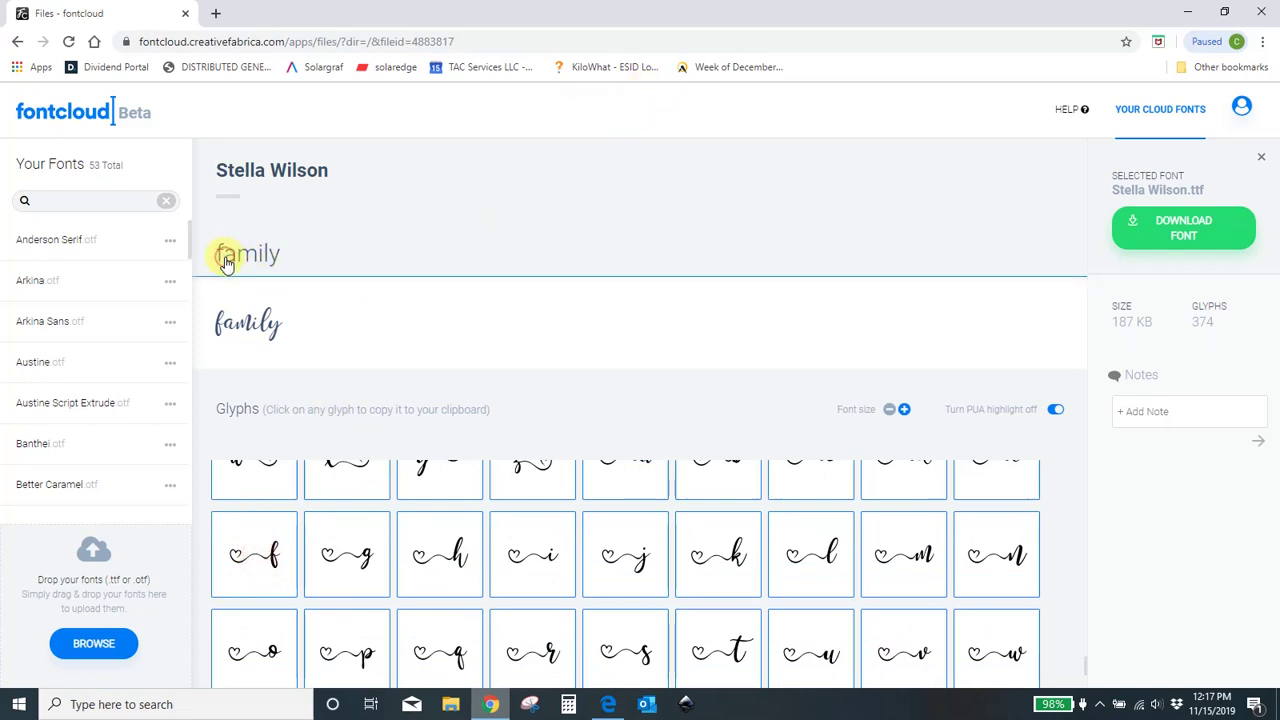
pyautogui.press('BackSpace')
pyautogui.hotkey('ctrl', 'v')
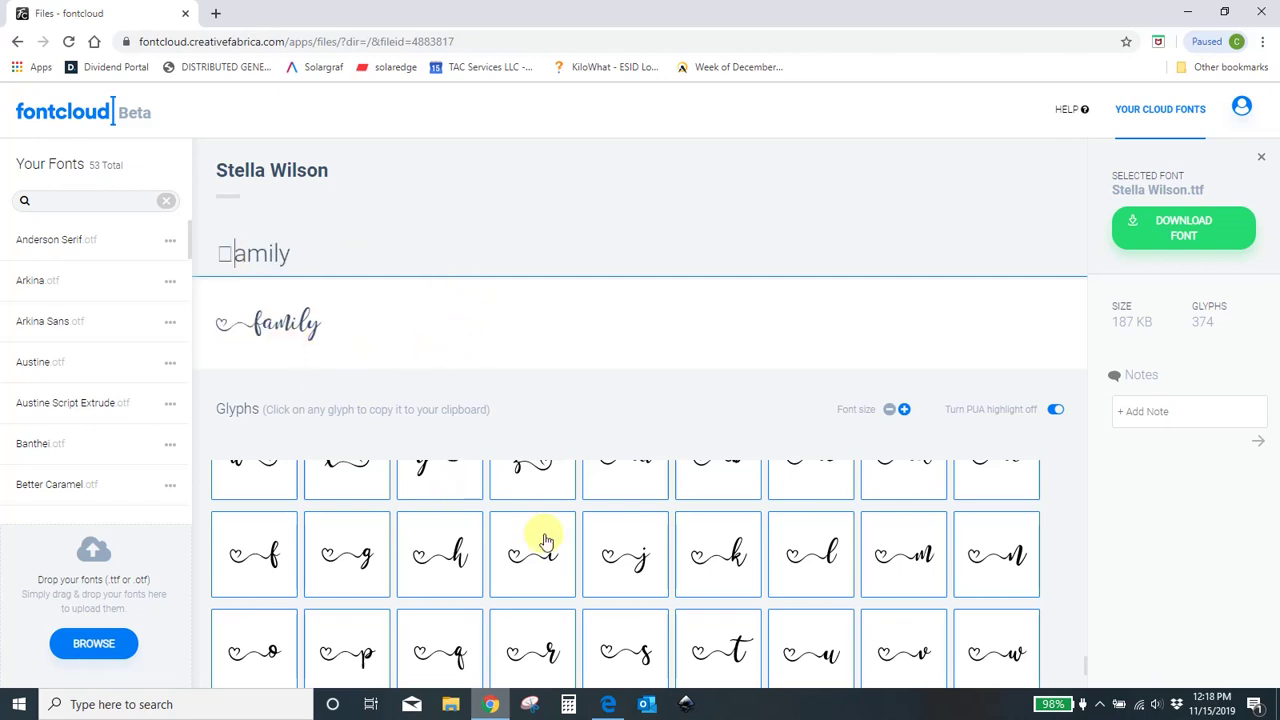
# - Replace the final y in the preview word with the y glyph that has a trailing heart swash
pyautogui.scroll(-2, 547, 540)
pyautogui.scroll(-1, 545, 535)
pyautogui.scroll(1, 543, 532)
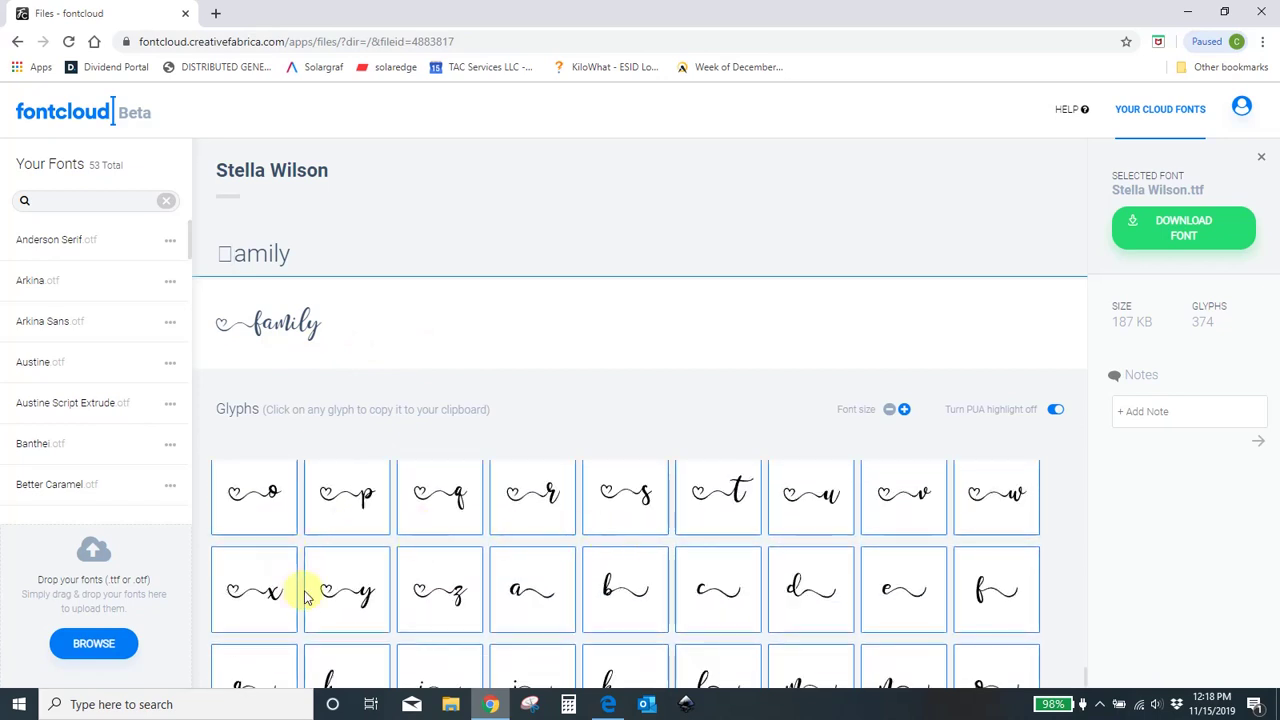
pyautogui.scroll(2, 423, 571)
pyautogui.scroll(2, 428, 572)
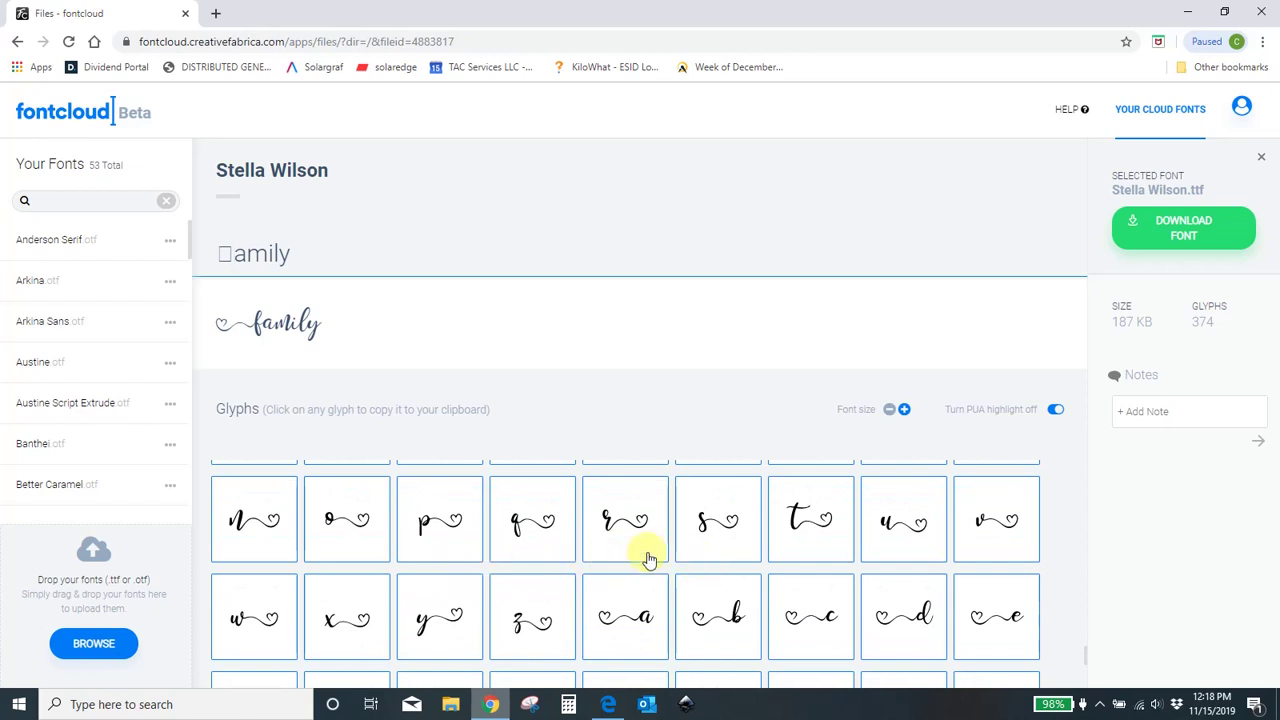
pyautogui.click(434, 622)
pyautogui.click(310, 258)
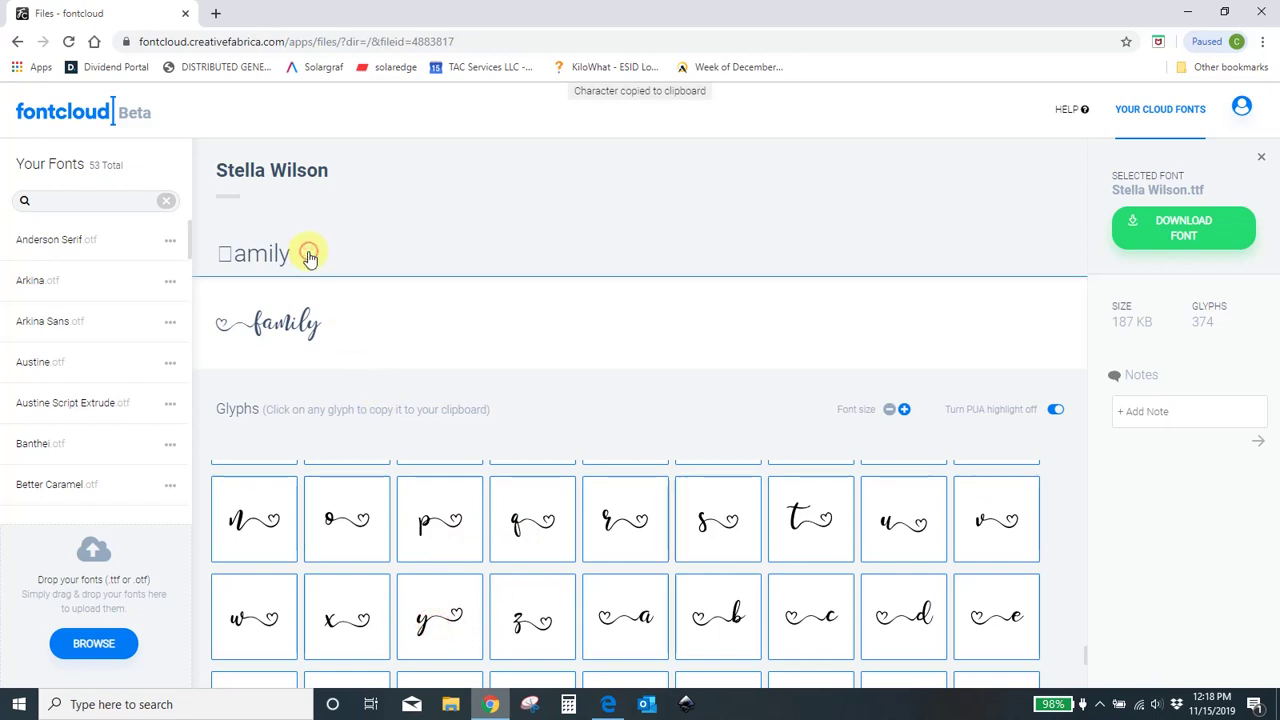
pyautogui.press('BackSpace')
pyautogui.hotkey('ctrl', 'v')
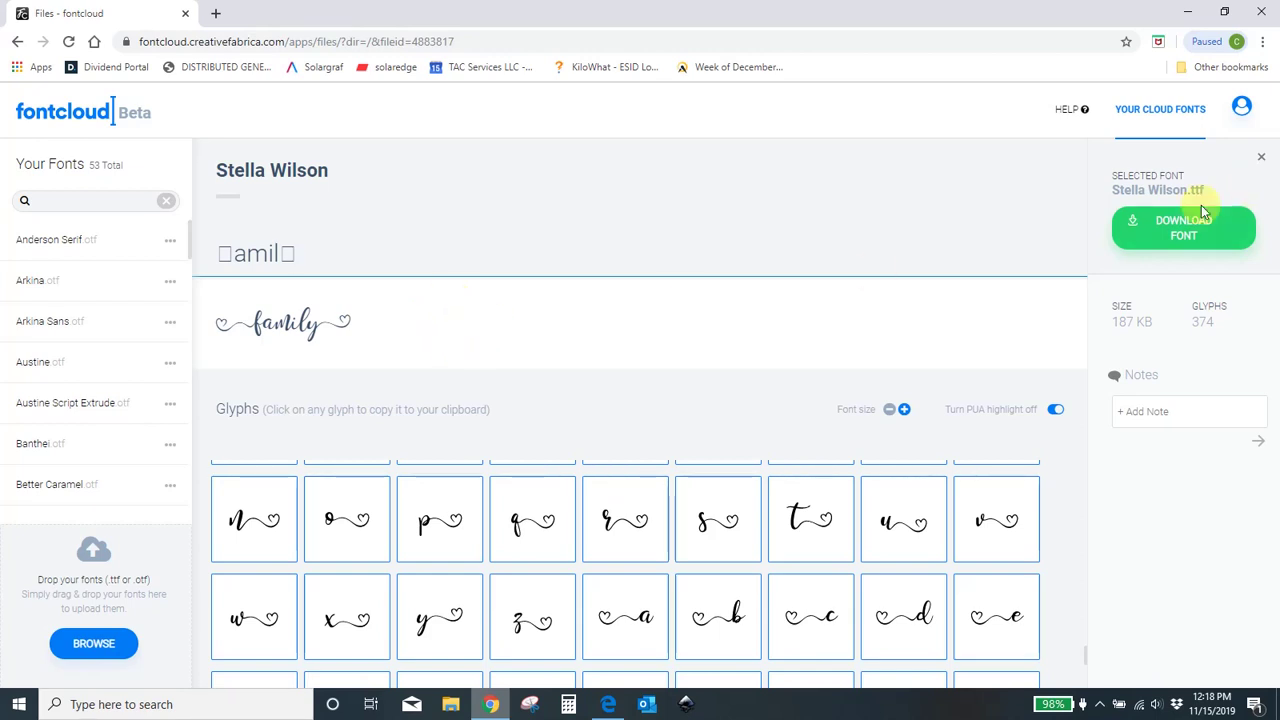
# - Switch to Cricut Design Space and replace the unwelded, widely spaced text with a new Stella Wilson text reading "family"
pyautogui.click(604, 706)
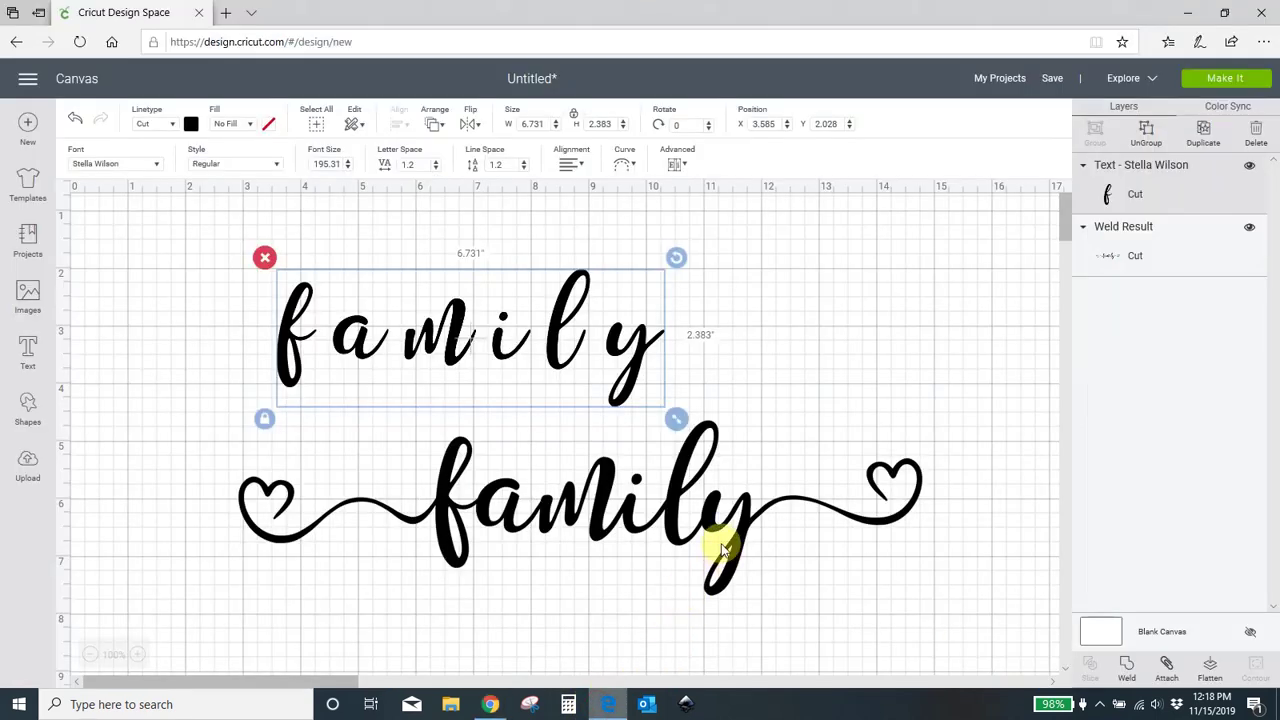
pyautogui.click(265, 258)
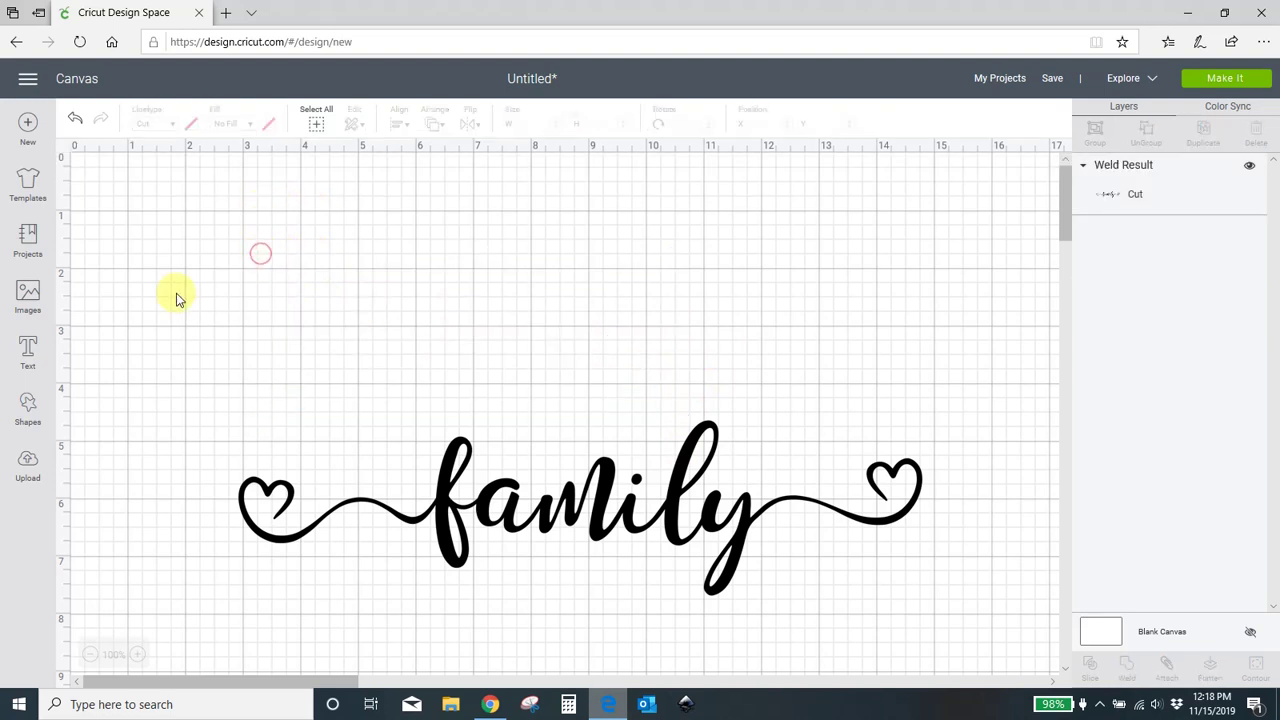
pyautogui.click(25, 358)
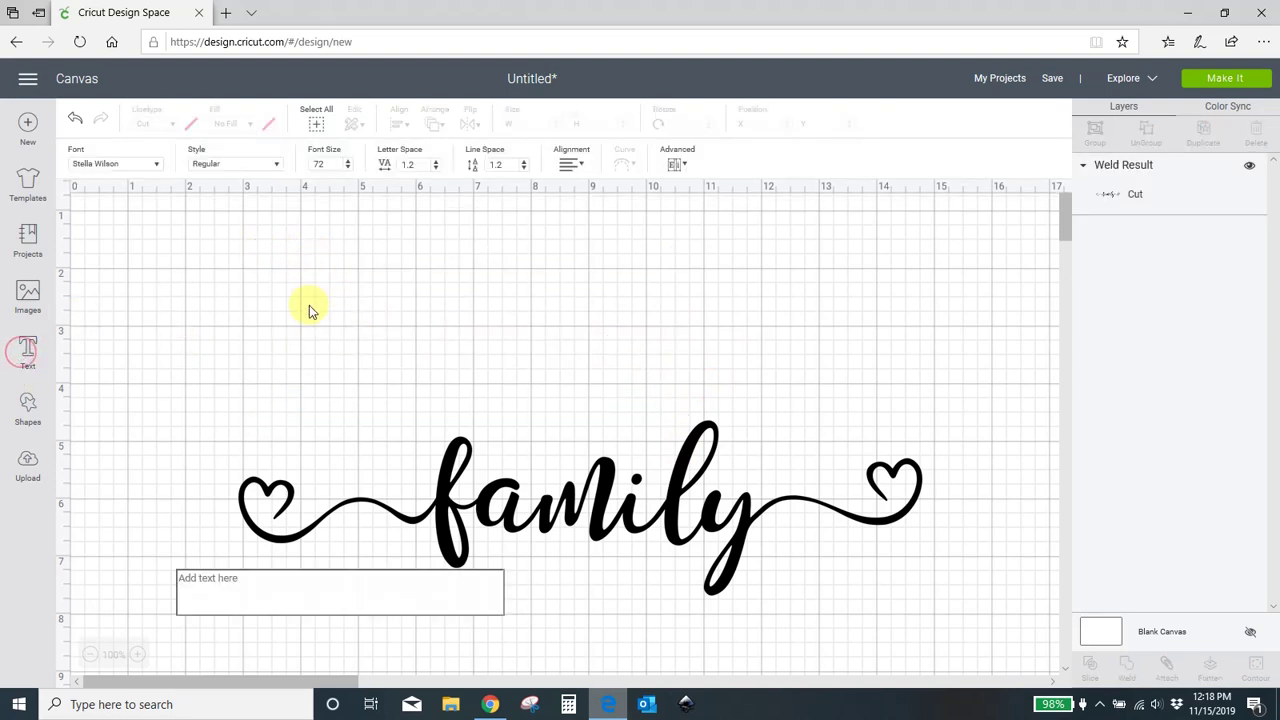
pyautogui.write('family')
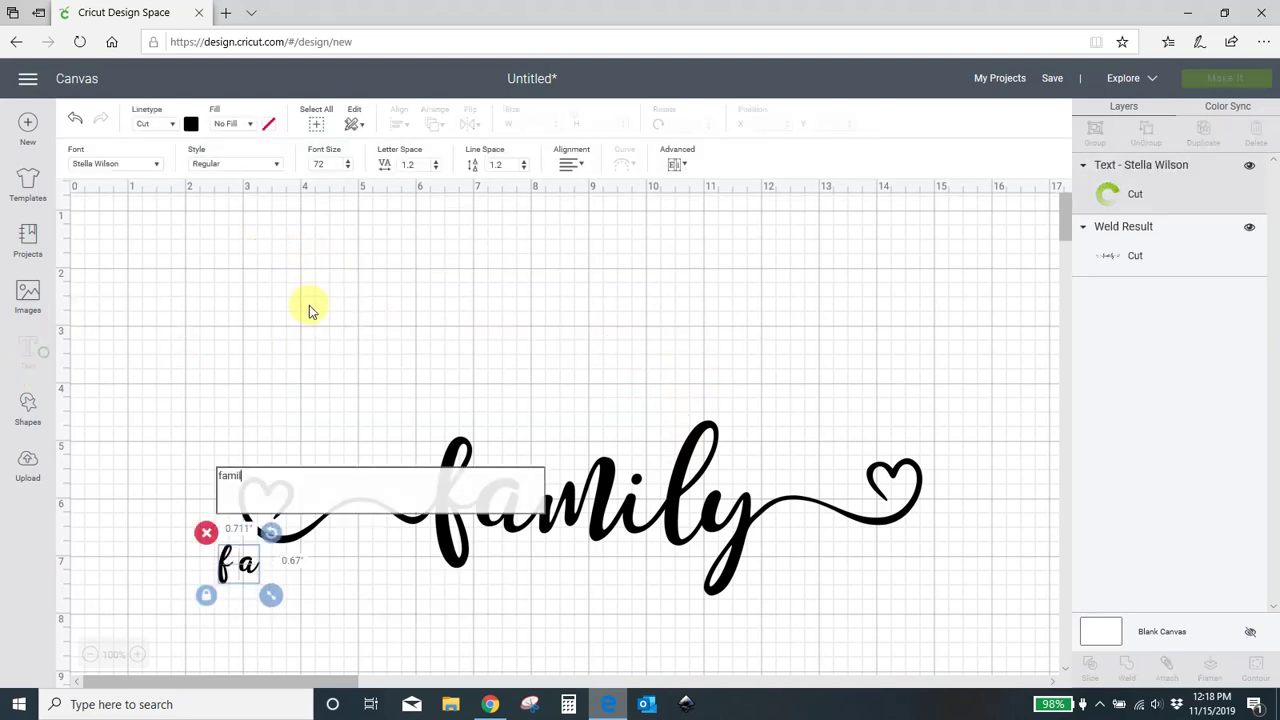
pyautogui.click(152, 450)
# - Move the welded heart design down to about Y 7.69, and place the new text above it, enlarged to about 8.27 by 2.93 inches
pyautogui.moveTo(248, 512); pyautogui.dragTo(355, 586)
pyautogui.moveTo(608, 583); pyautogui.dragTo(475, 673)
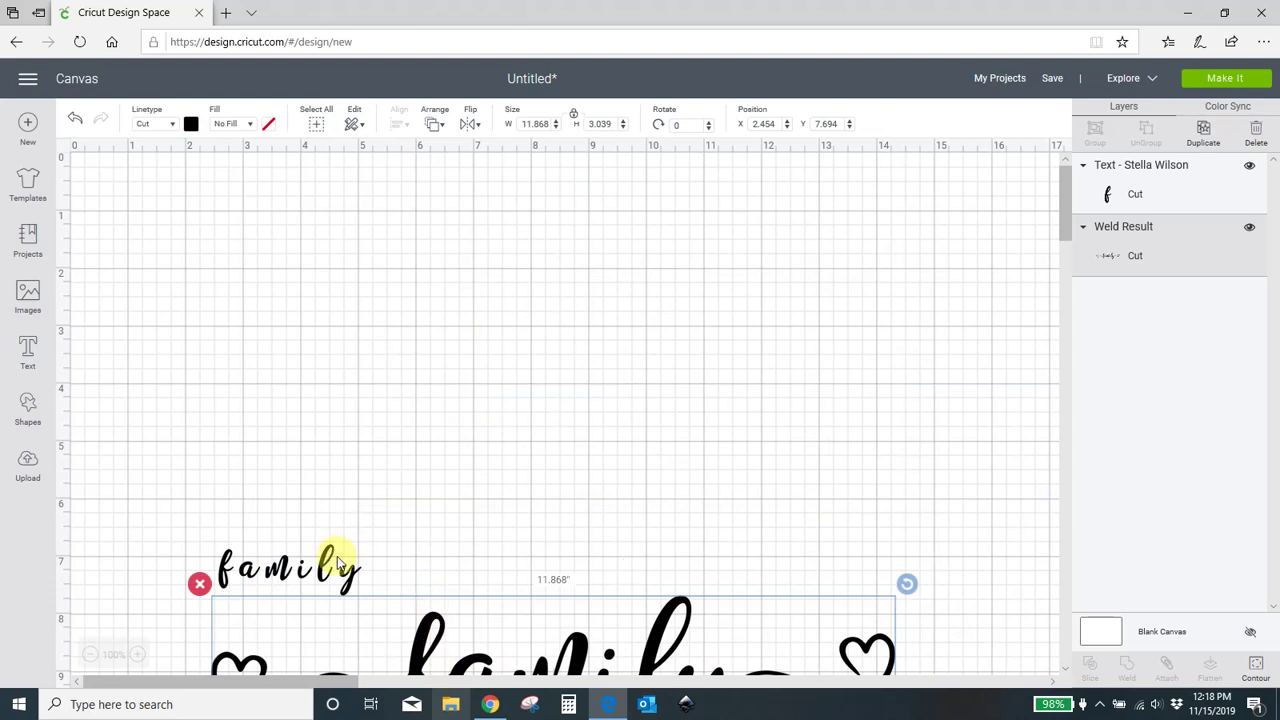
pyautogui.moveTo(333, 556); pyautogui.dragTo(449, 240)
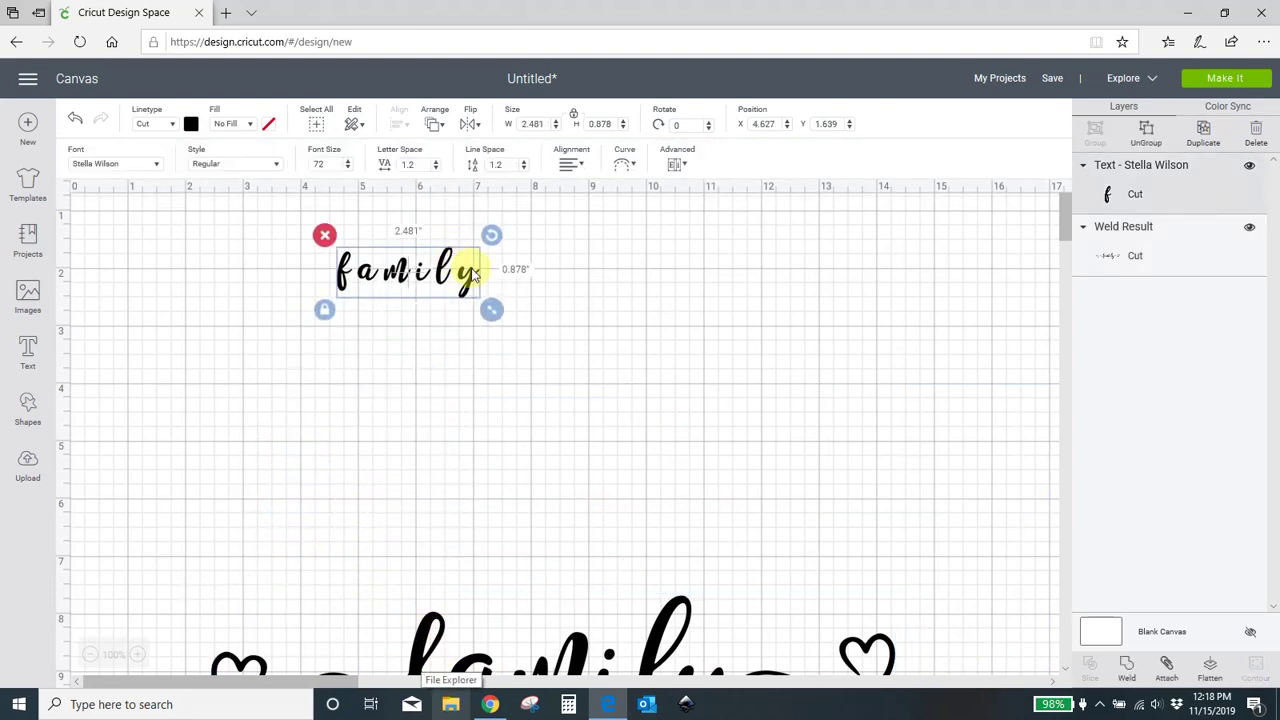
pyautogui.moveTo(491, 310); pyautogui.dragTo(828, 540)
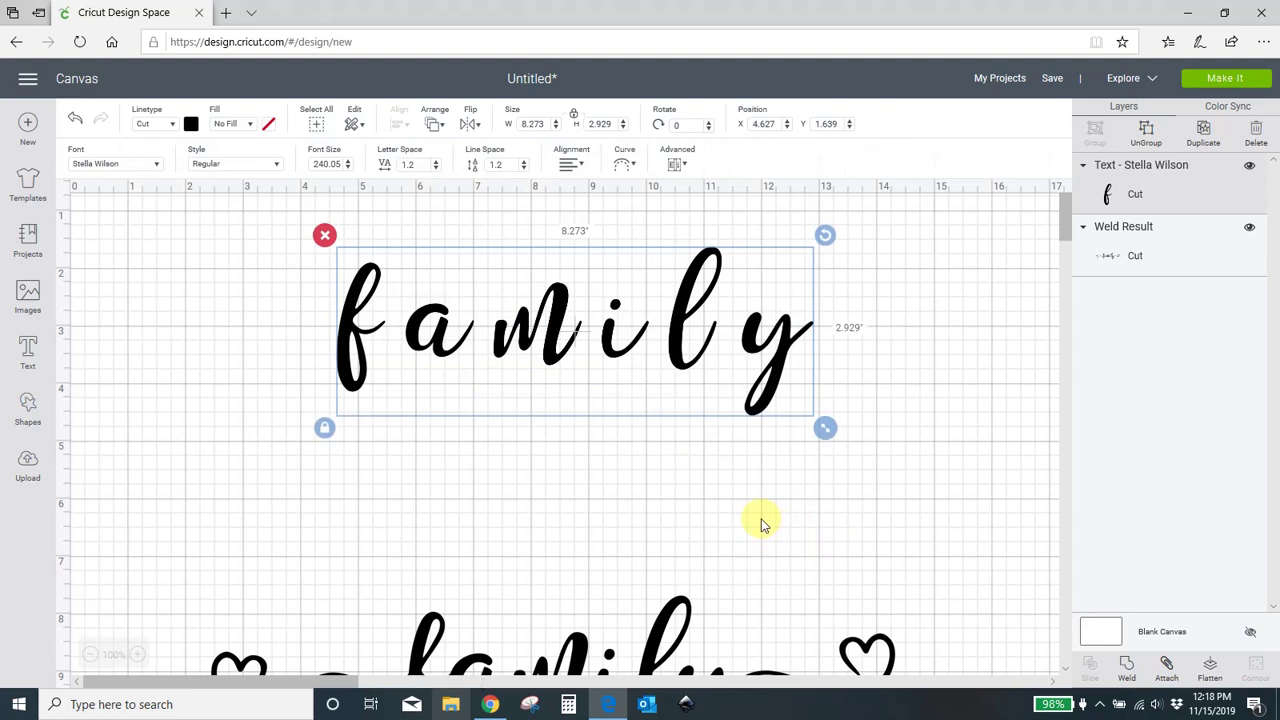
# - Replace the final y of the new "family" text with the copied y glyph that has a trailing heart swash
pyautogui.doubleClick(792, 347)
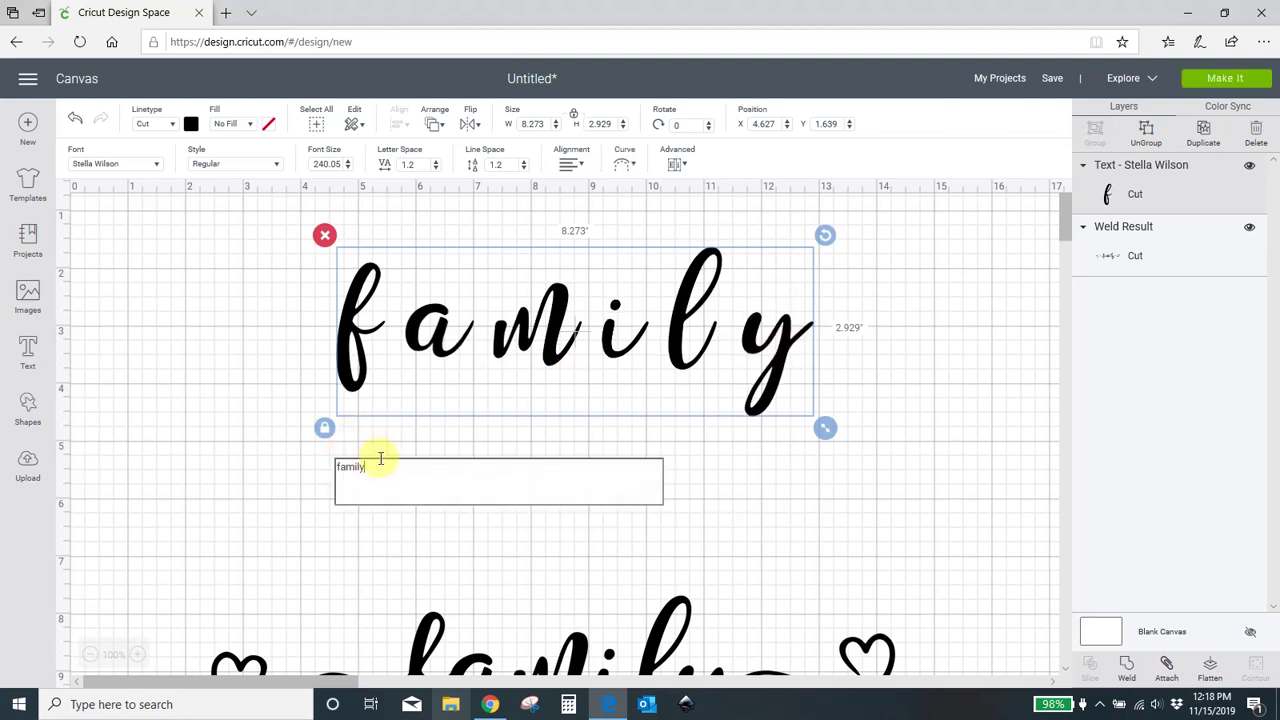
pyautogui.press('BackSpace')
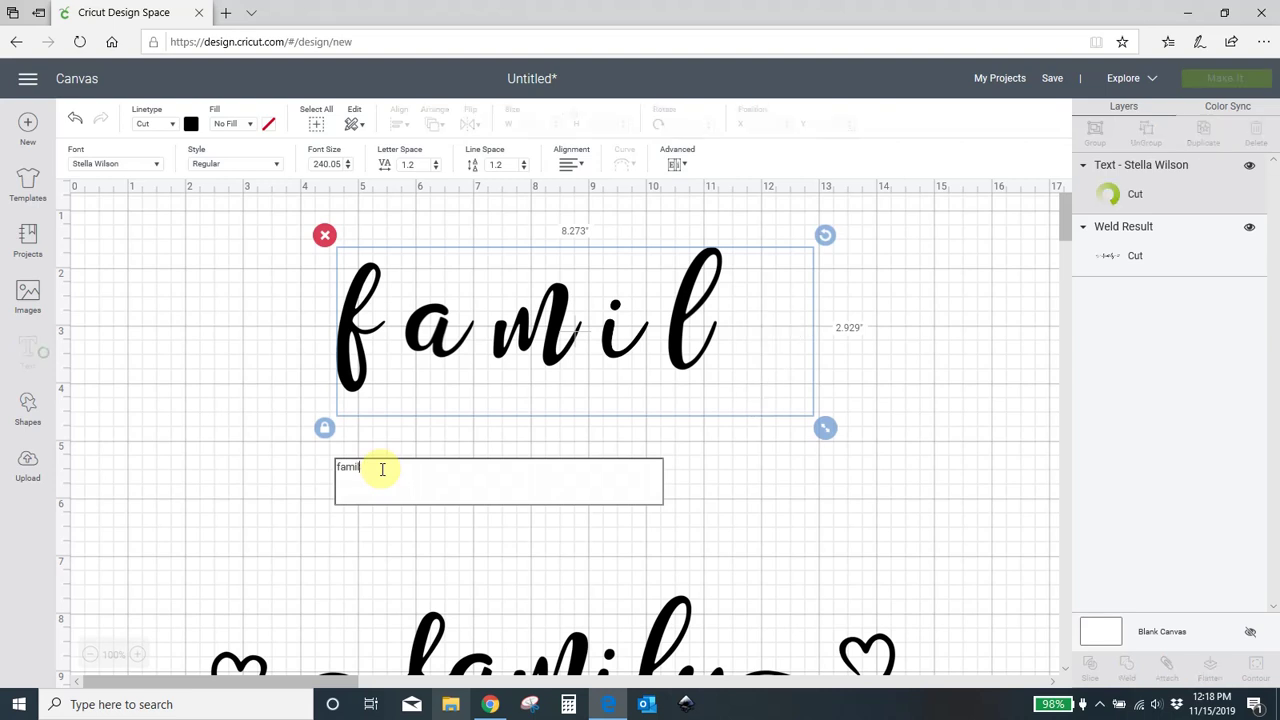
pyautogui.hotkey('ctrl', 'v')
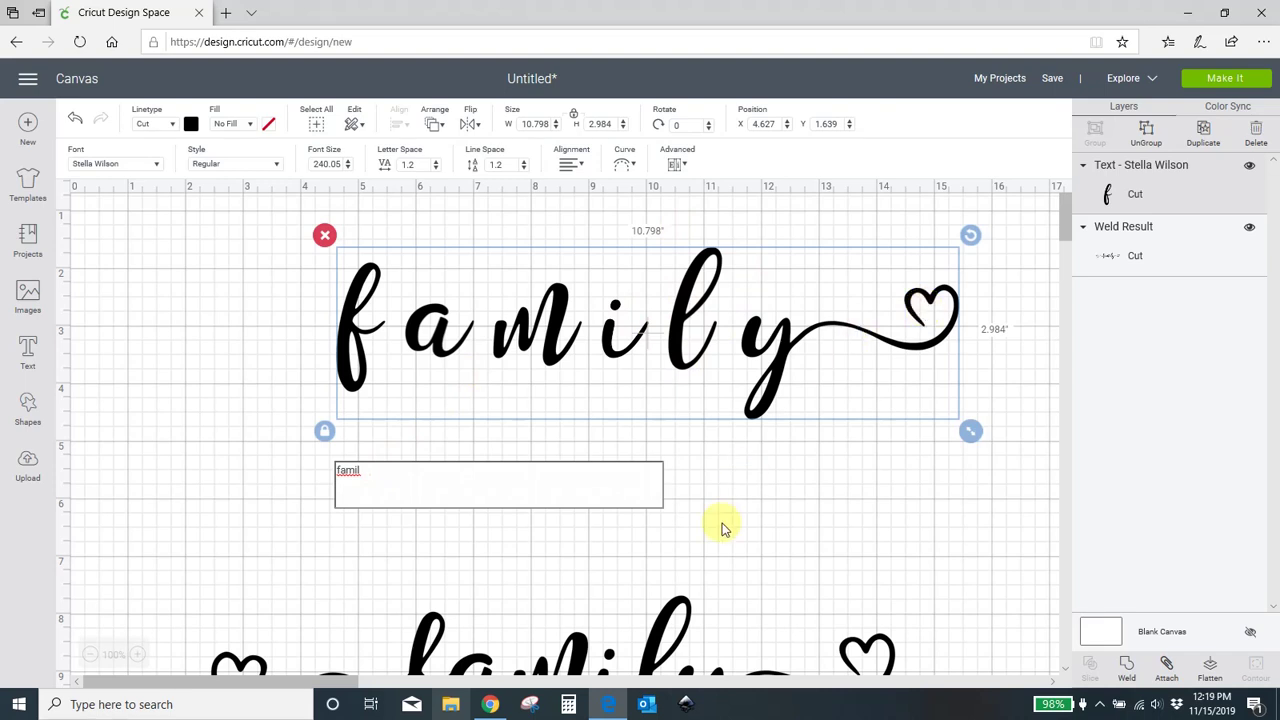
# - Copy the f glyph with the leading heart swash from Fontcloud and substitute it for the first letter of the Design Space text
pyautogui.click(490, 704)
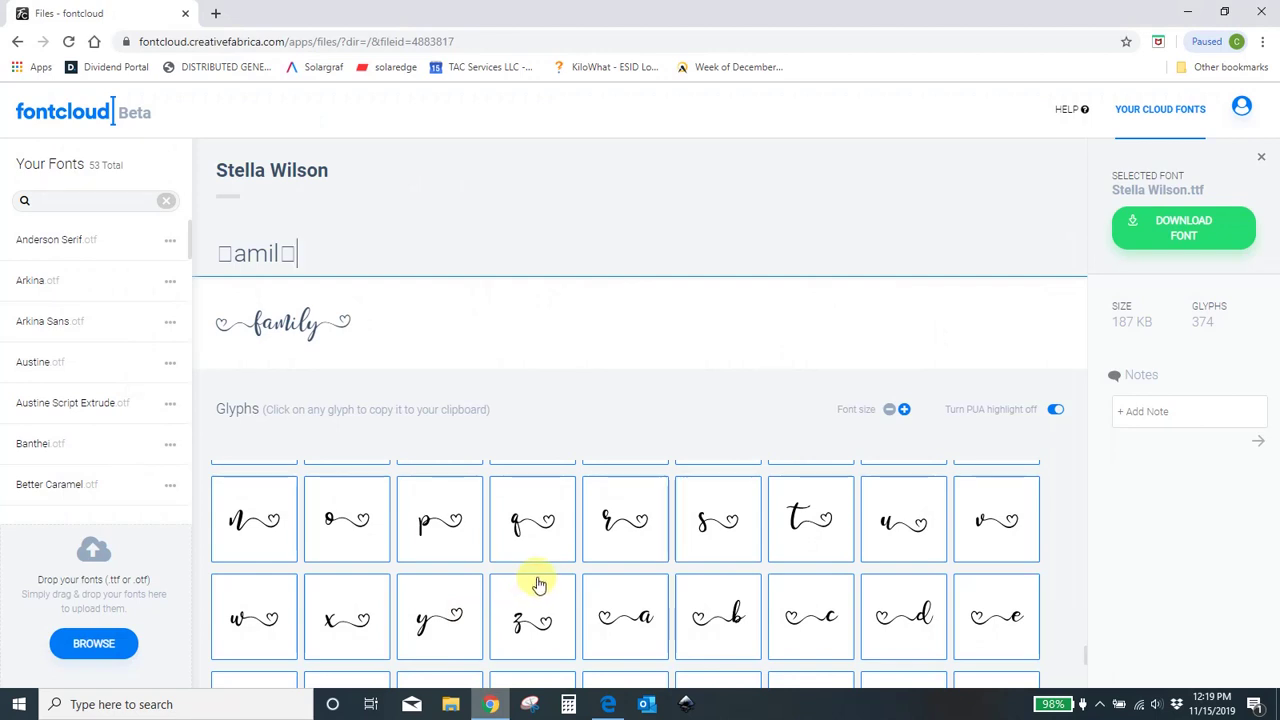
pyautogui.scroll(1, 538, 584)
pyautogui.scroll(-10, 538, 584)
pyautogui.click(257, 558)
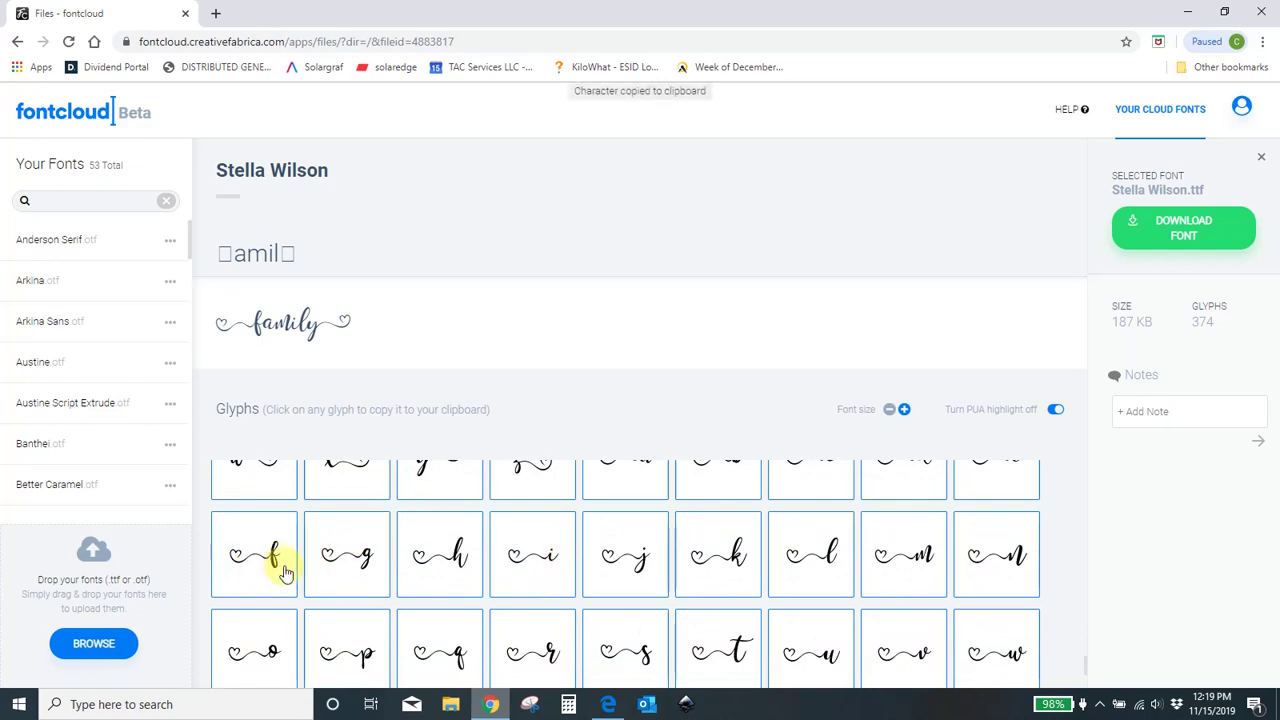
pyautogui.click(608, 704)
pyautogui.click(350, 471)
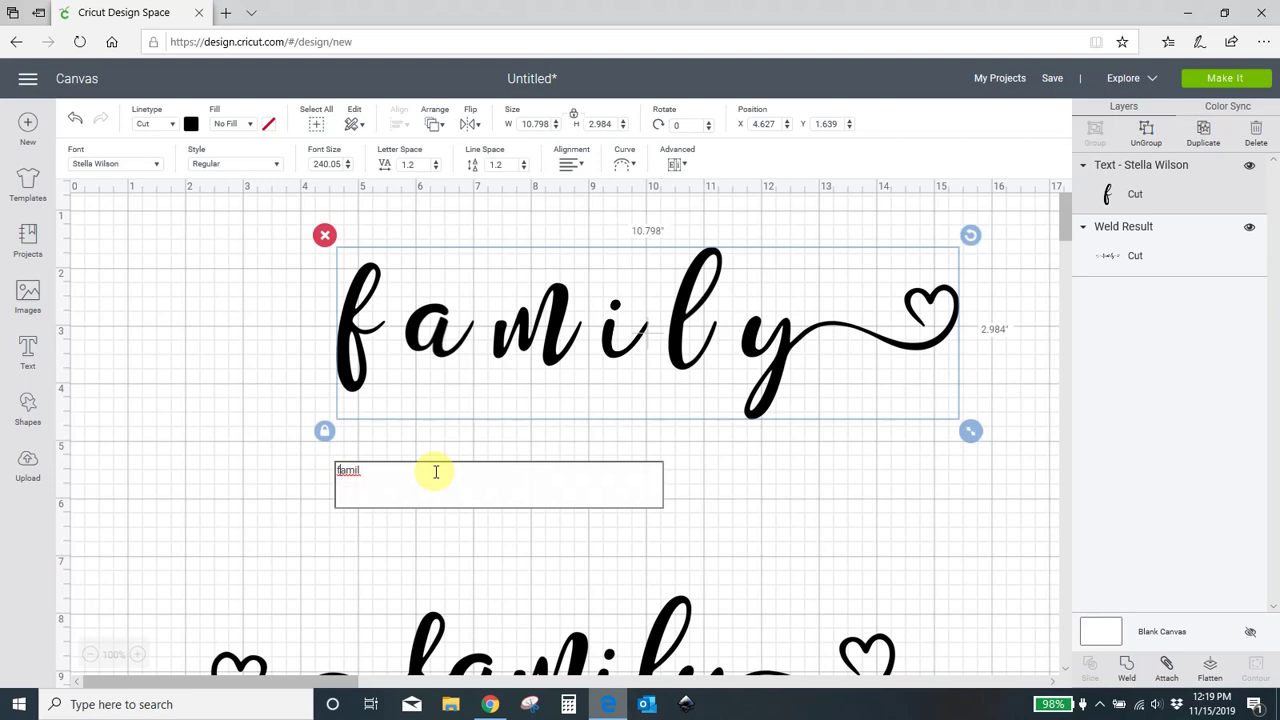
pyautogui.press('Delete')
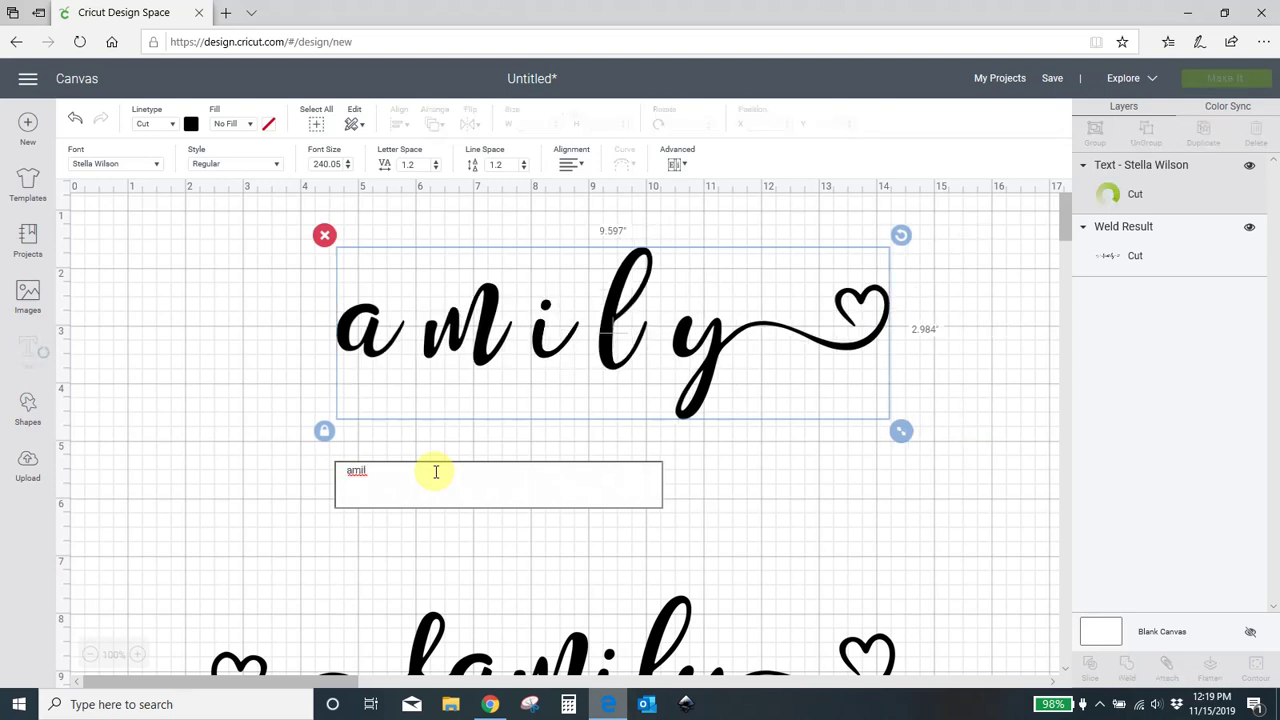
pyautogui.hotkey('ctrl', 'v')
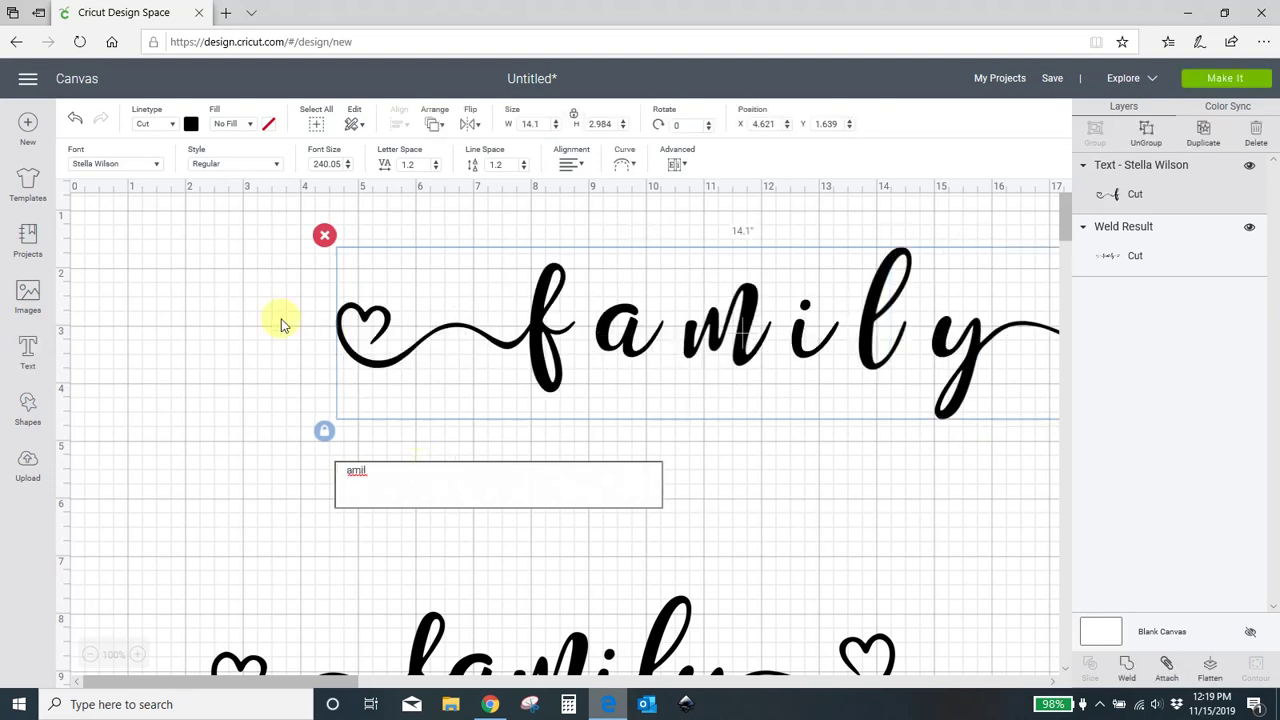
# - Move the new heart-swash text to about X 1.34, Y 1.54, and shift the welded design to about X 2.41, Y 7.82
pyautogui.click(192, 299)
pyautogui.moveTo(749, 334); pyautogui.dragTo(559, 327)
pyautogui.scroll(-3, 825, 450)
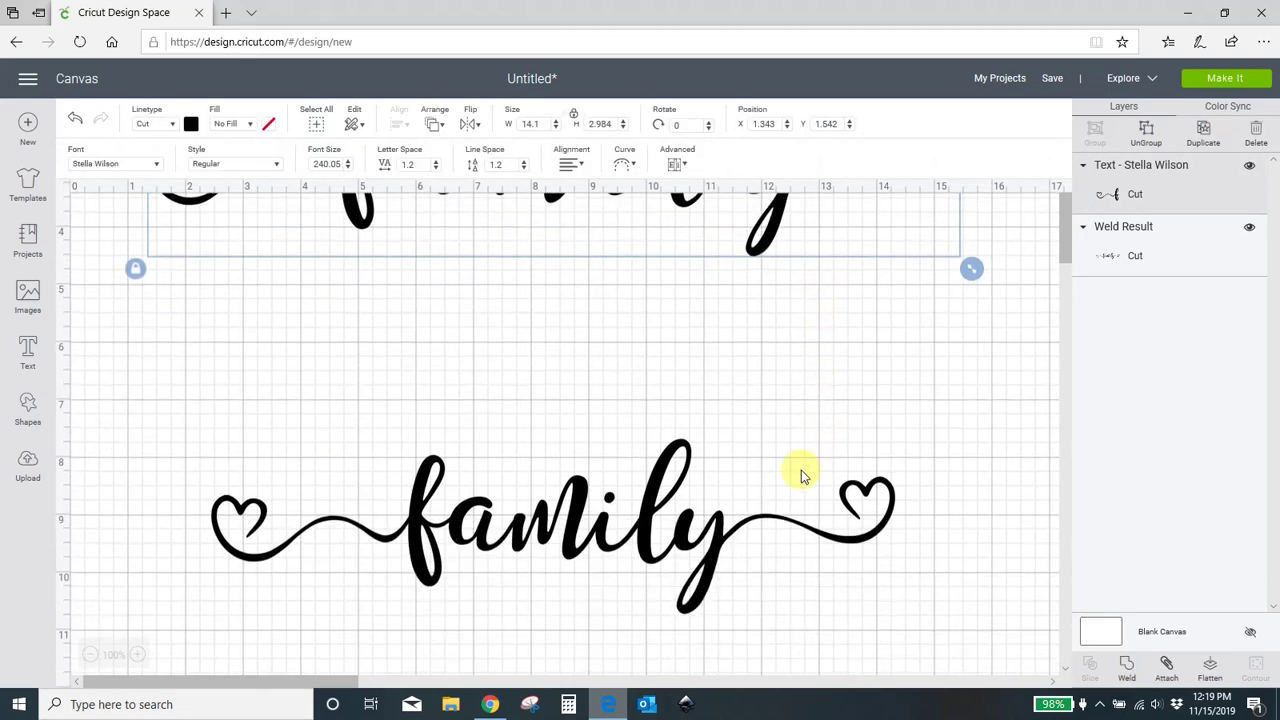
pyautogui.click(708, 571)
pyautogui.moveTo(708, 575); pyautogui.dragTo(703, 571)
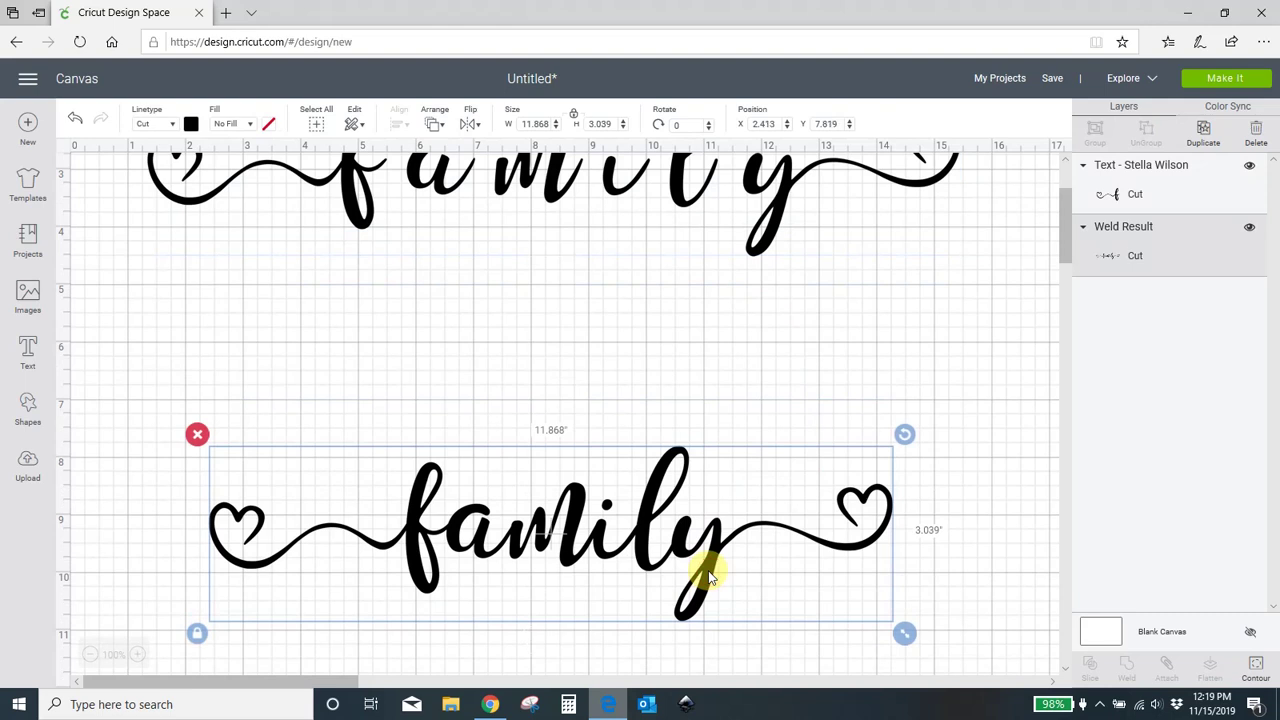
# - Tighten the letter space of the upper "family" text to 0, and reduce it further to -0.3
pyautogui.scroll(3, 715, 571)
pyautogui.click(670, 345)
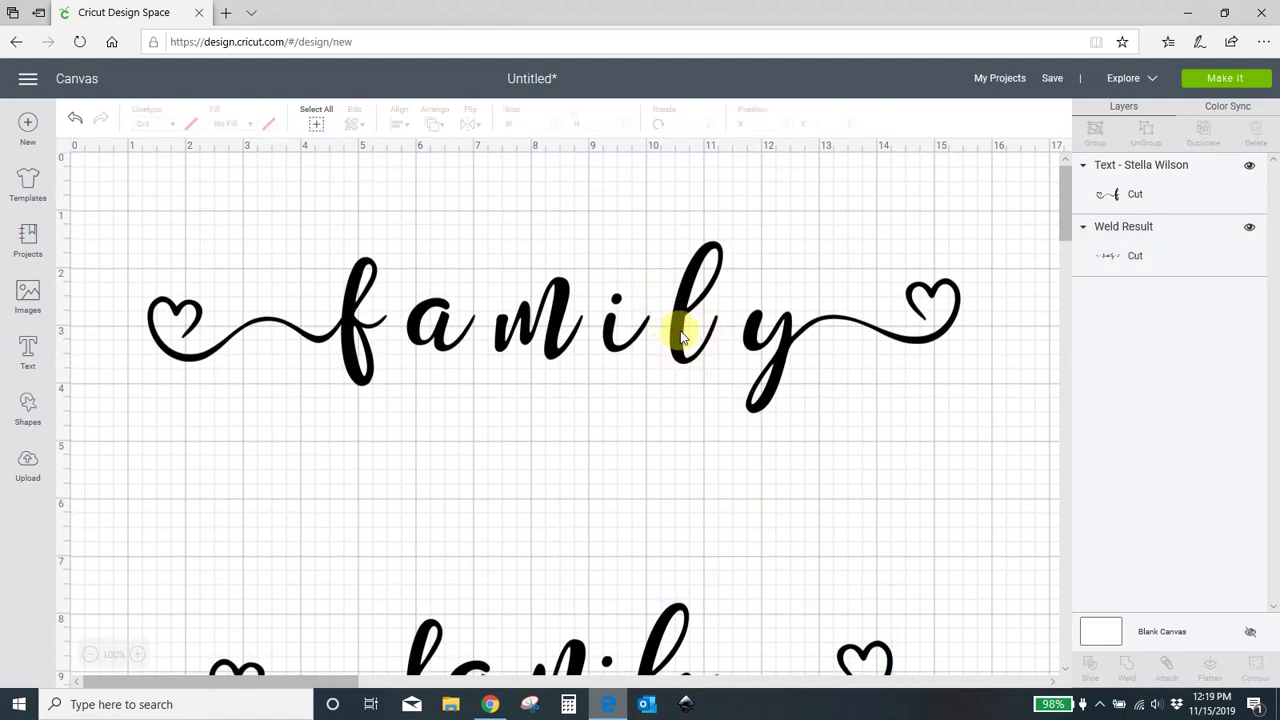
pyautogui.click(680, 346)
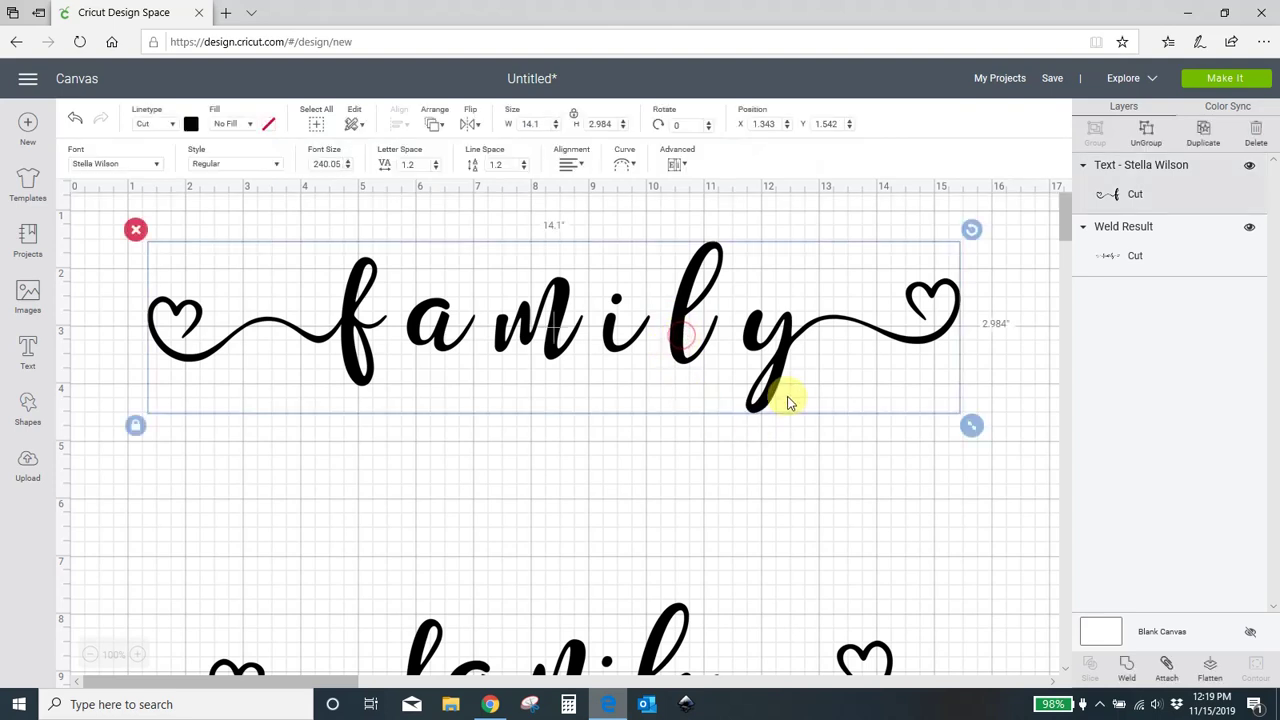
pyautogui.moveTo(424, 166); pyautogui.dragTo(381, 167)
pyautogui.write('0')
pyautogui.click(437, 150)
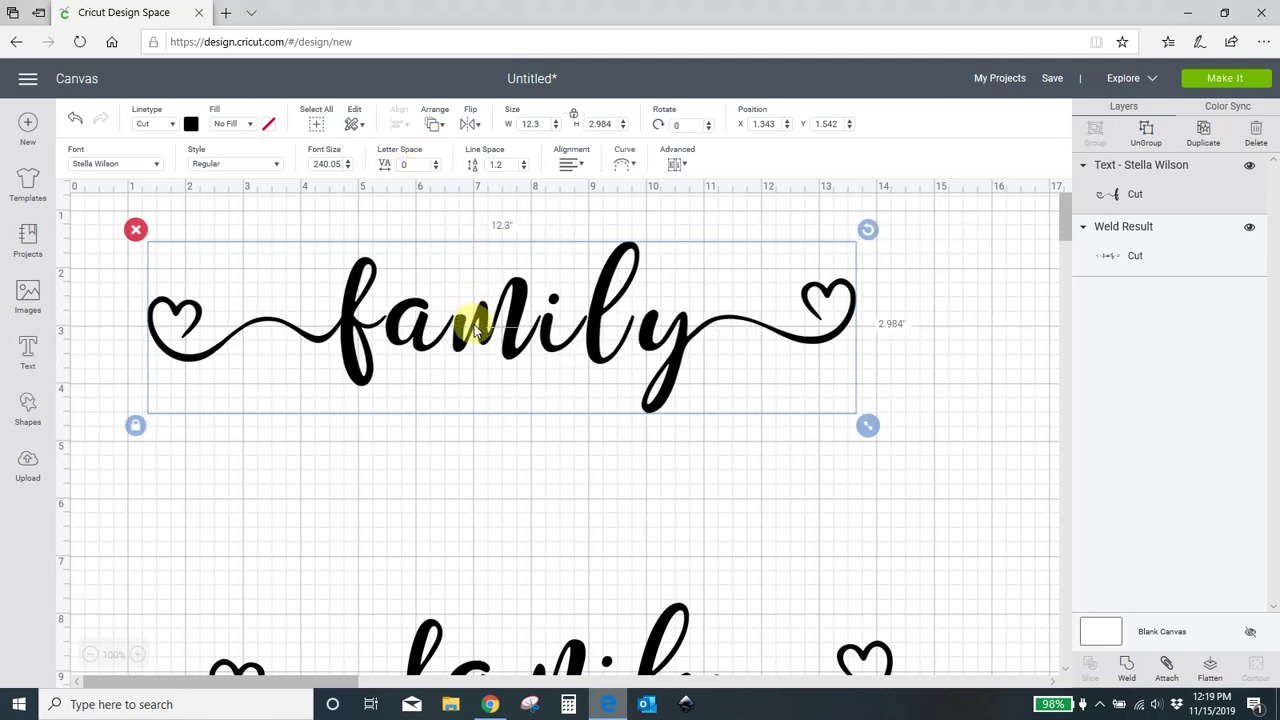
pyautogui.click(436, 169)
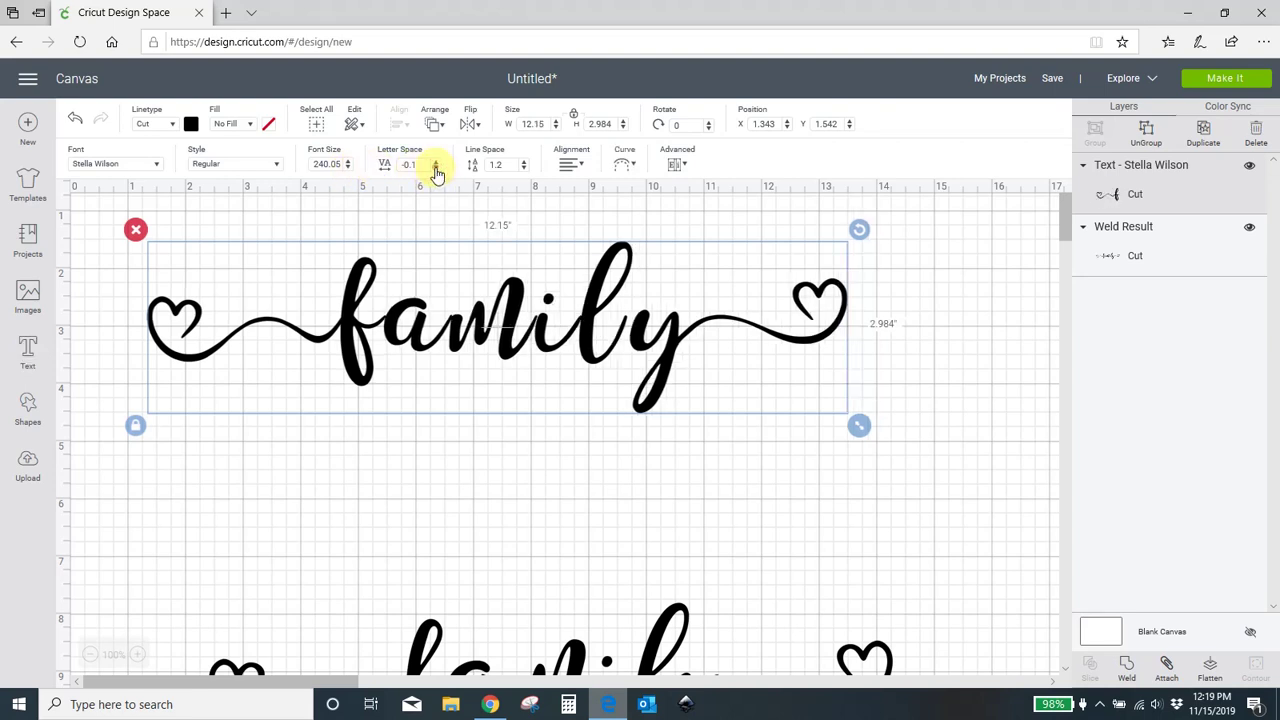
pyautogui.click(436, 169)
pyautogui.click(436, 169)
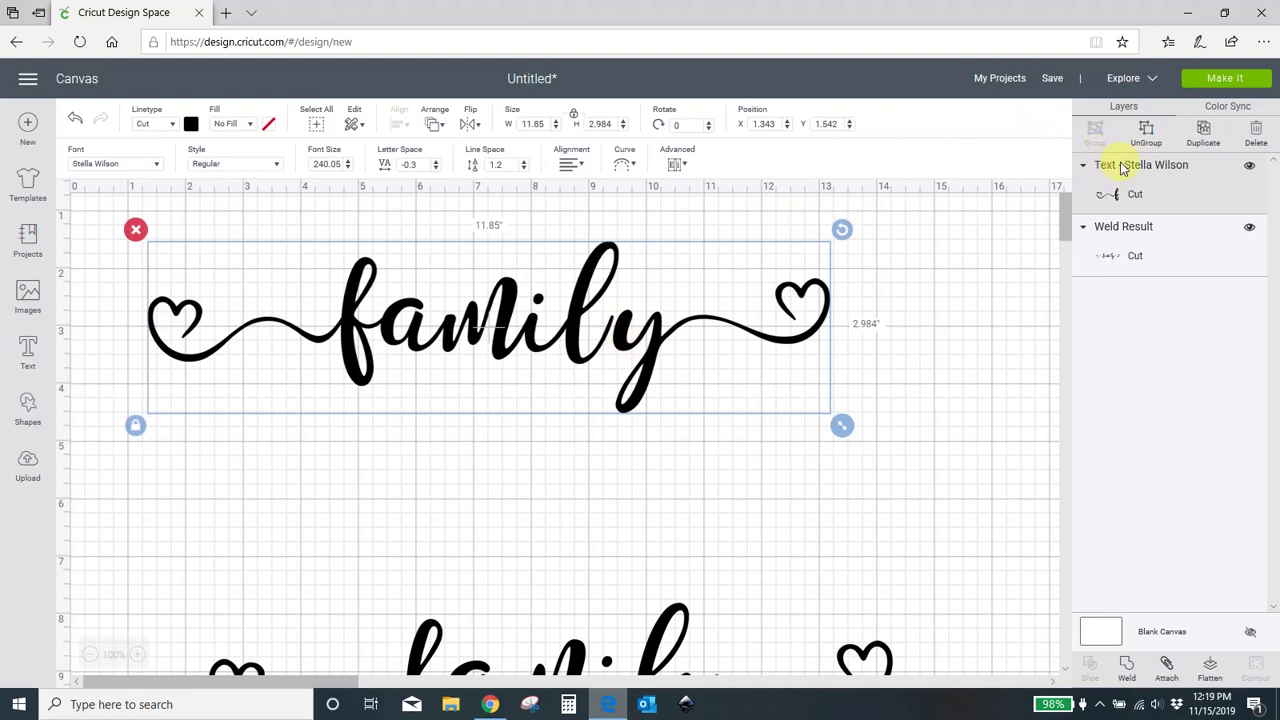
# - Ungroup the upper text into separate letters and nudge the final y slightly closer to the l
pyautogui.click(1147, 130)
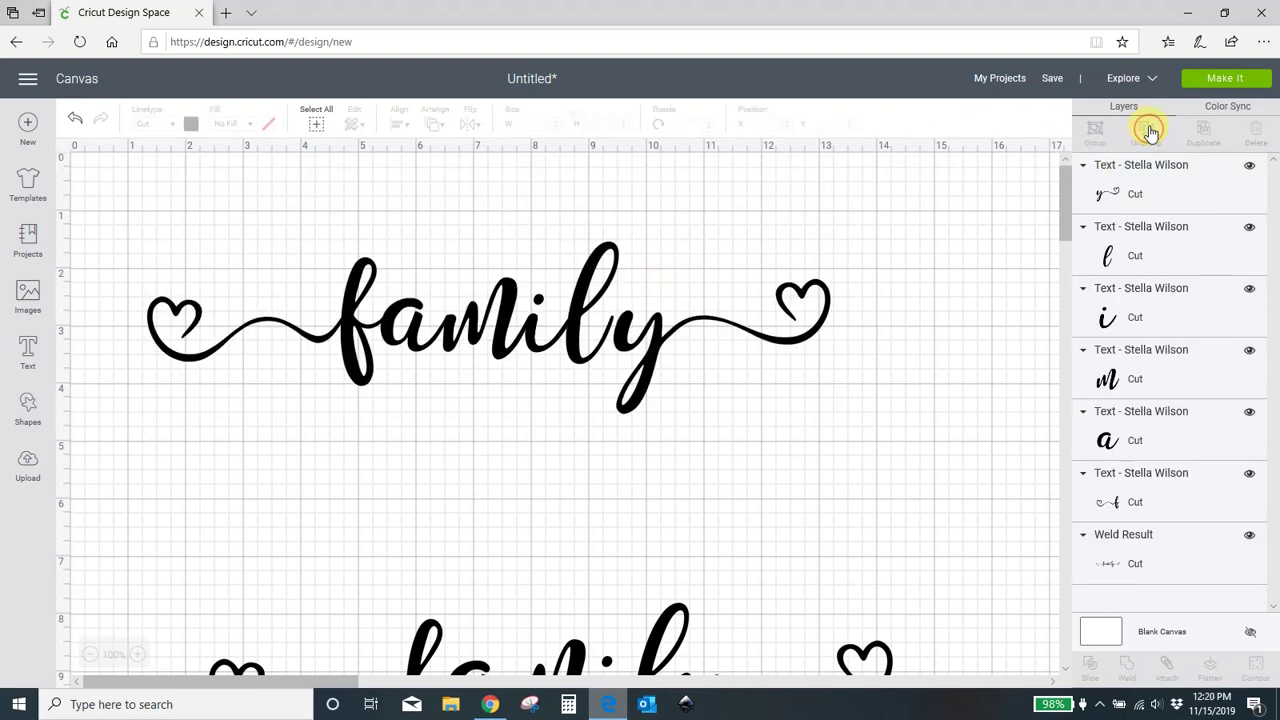
pyautogui.click(655, 325)
pyautogui.press('Left')
pyautogui.press('Left')
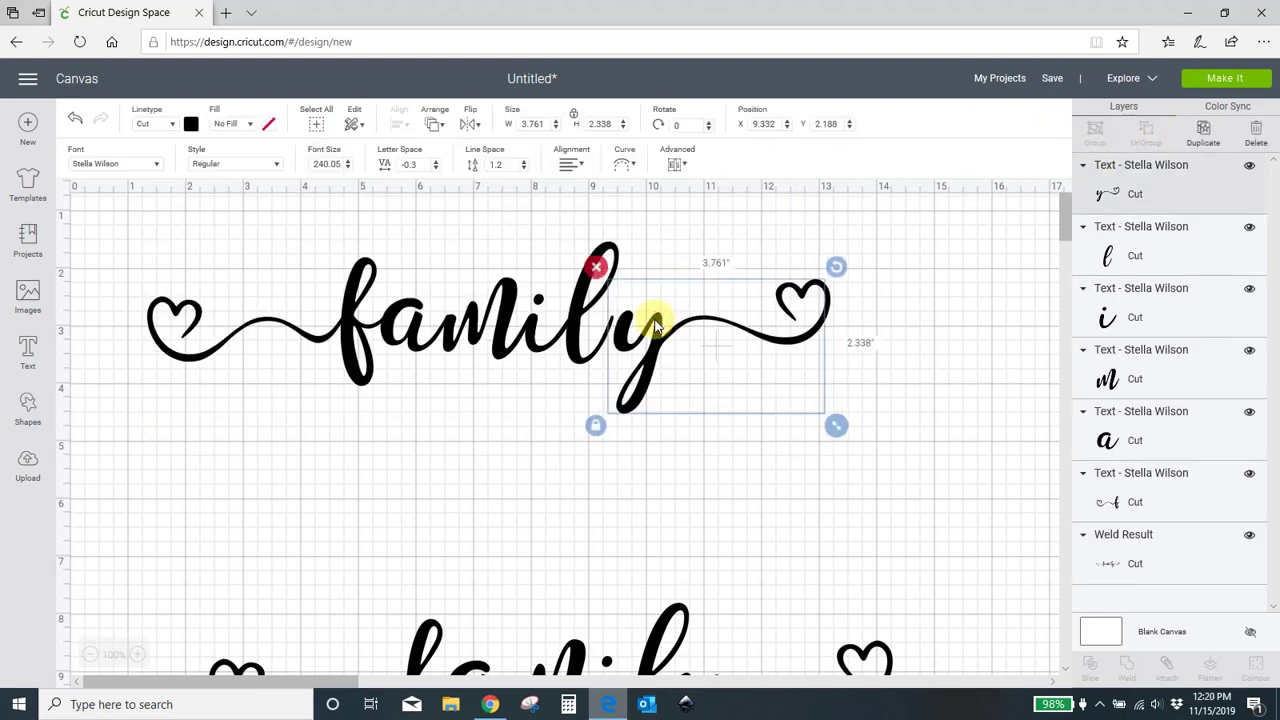
pyautogui.click(880, 385)
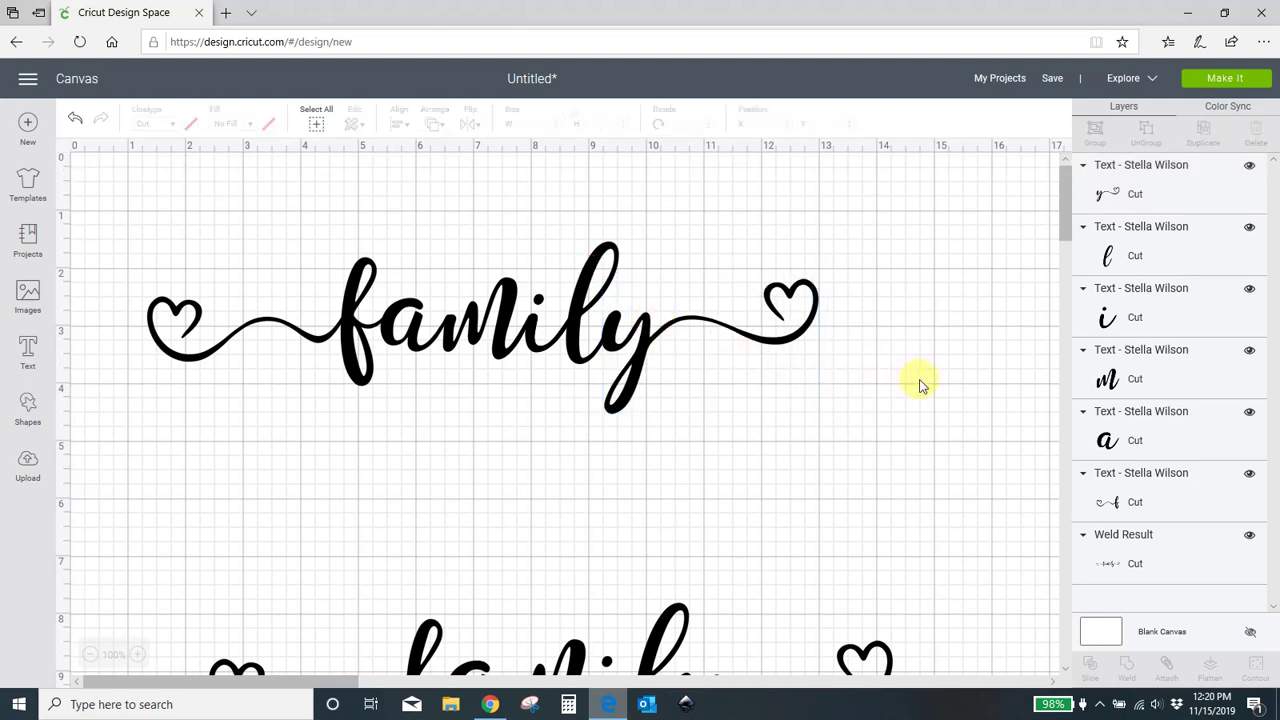
# - Weld the upper word's letters together, and arrange the two designs at about X 3.18, Y 2.49 and X 2.61, Y 5.68
pyautogui.moveTo(101, 193); pyautogui.dragTo(892, 450)
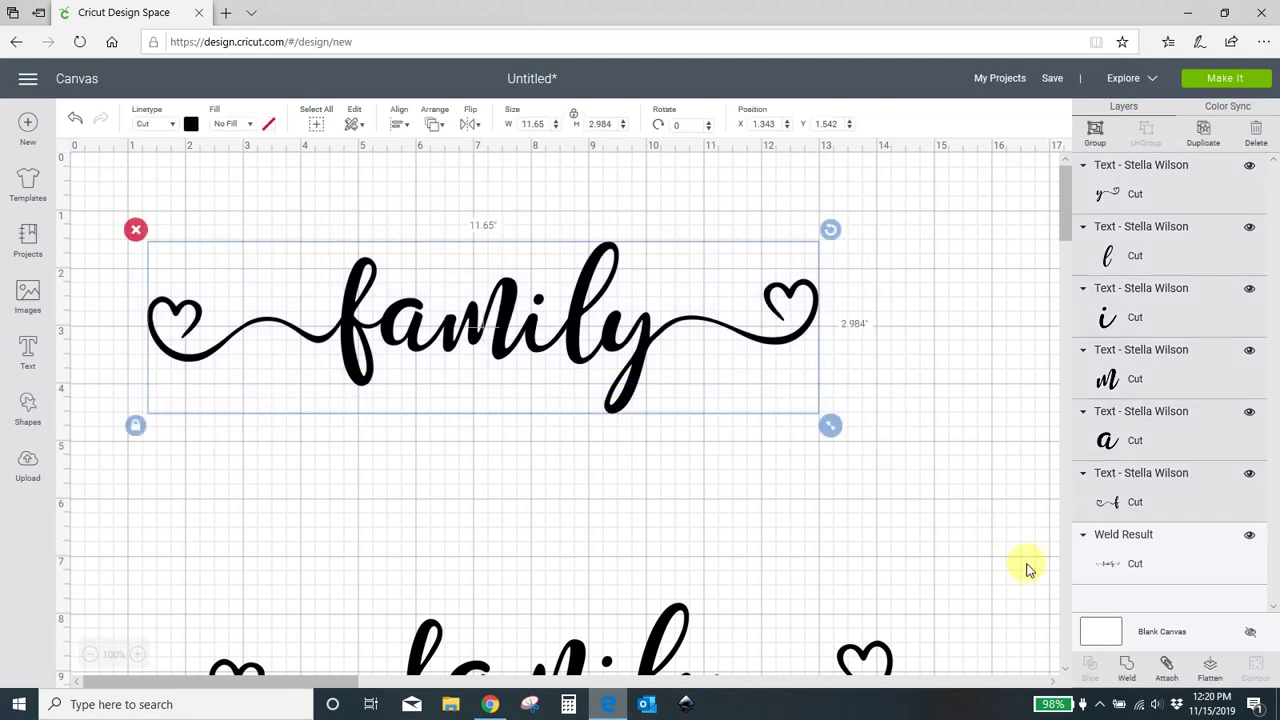
pyautogui.click(1128, 668)
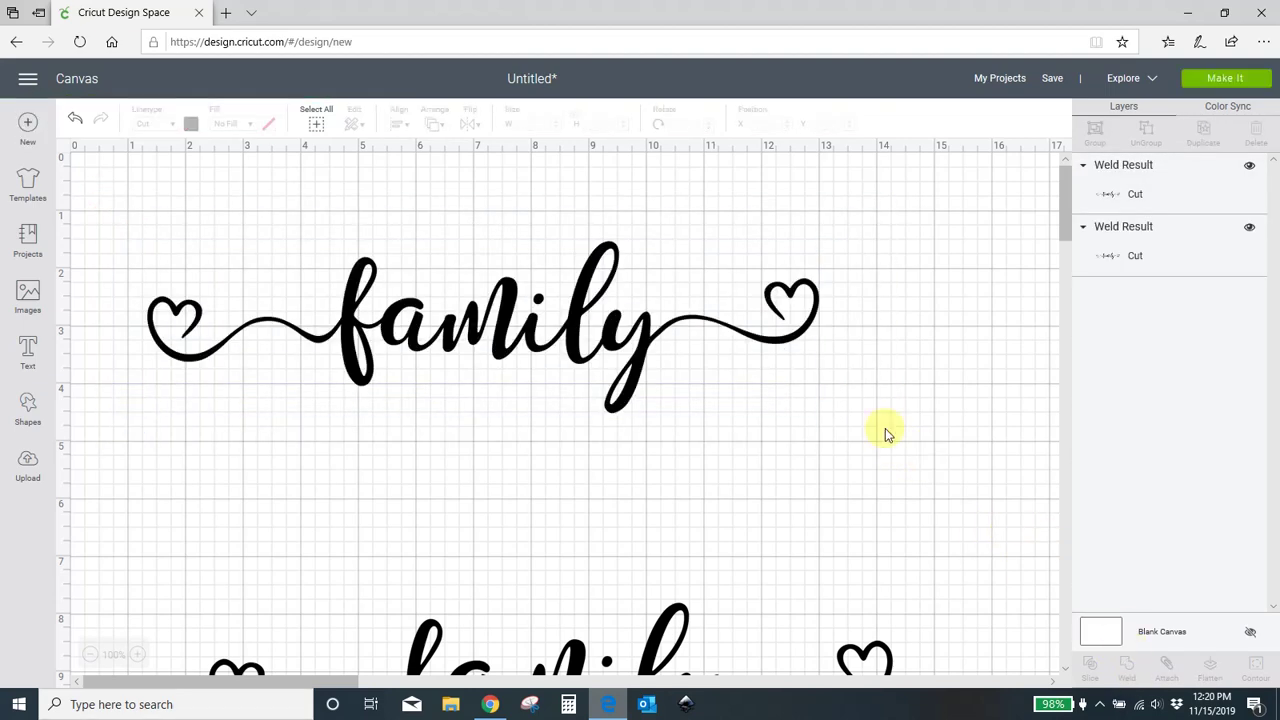
pyautogui.moveTo(651, 360); pyautogui.dragTo(734, 434)
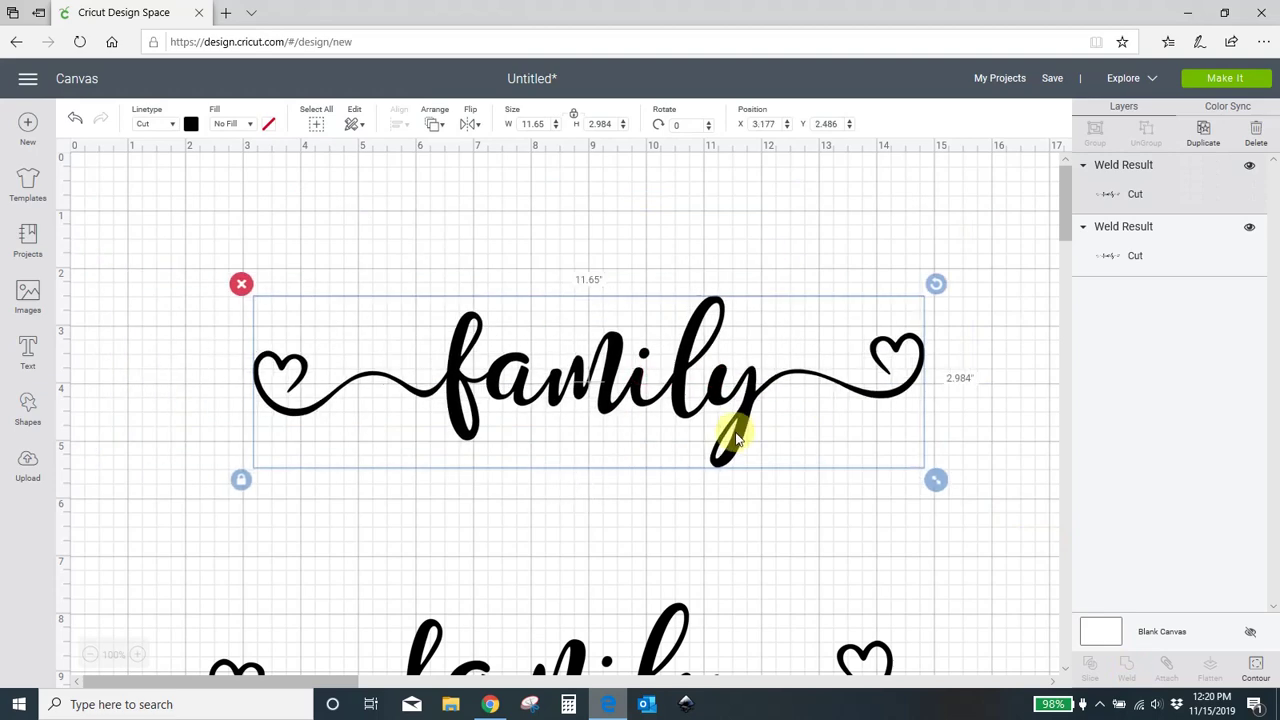
pyautogui.moveTo(666, 632); pyautogui.dragTo(683, 520)
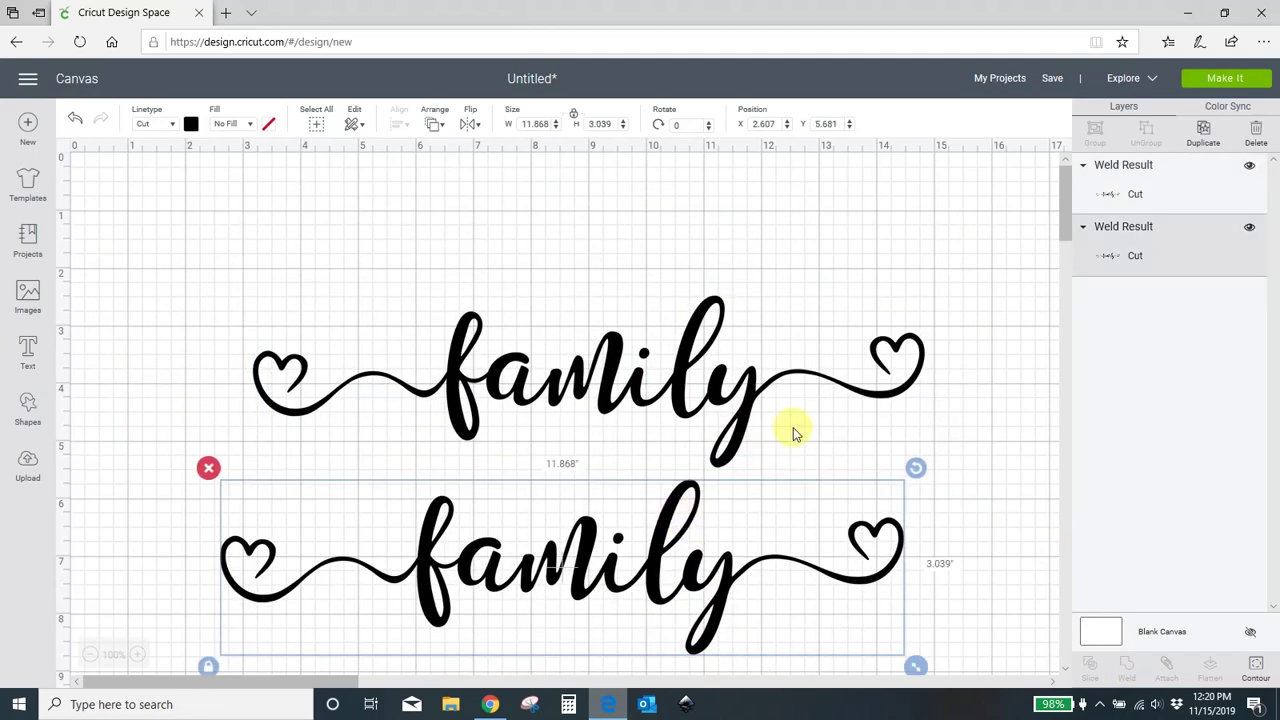
# - Switch to Fontcloud and close the Stella Wilson details to return to the overview of uploaded fonts
pyautogui.click(490, 704)
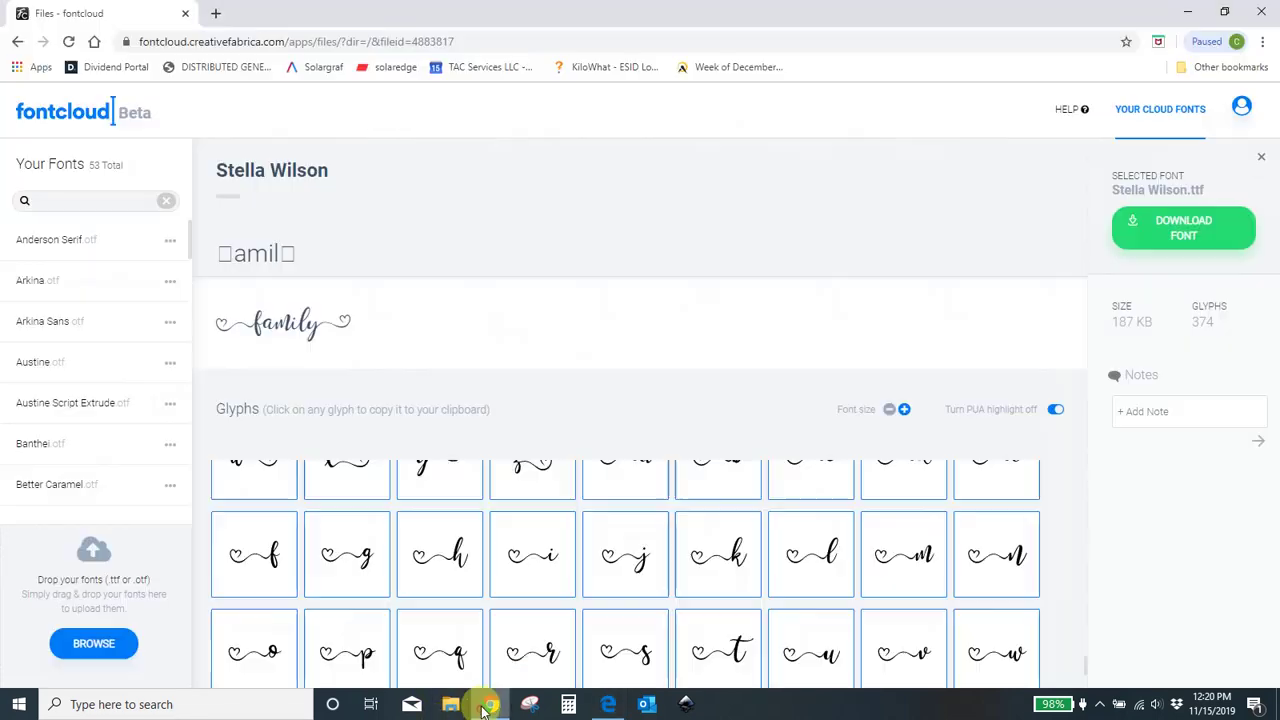
pyautogui.click(1259, 157)
pyautogui.scroll(15, 621, 462)
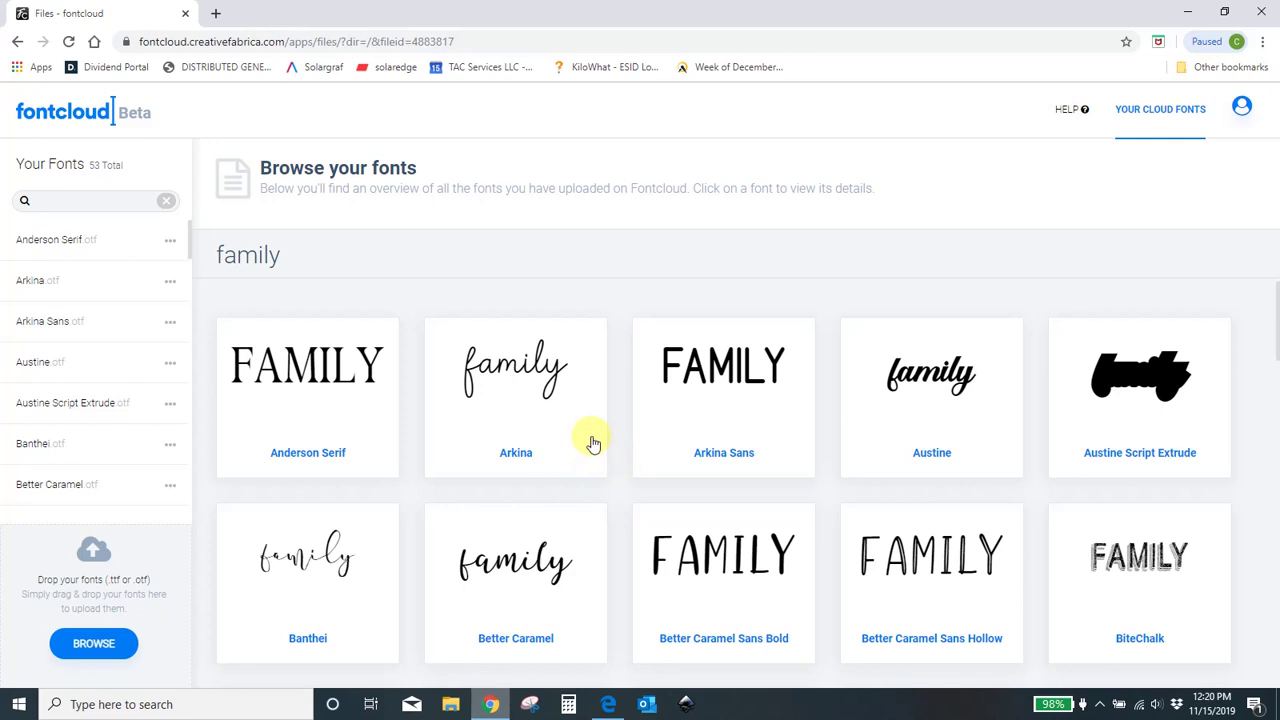
# - Start a font upload, look through the font files in the Desktop's Fonts folder, and close the file chooser without uploading
pyautogui.click(86, 652)
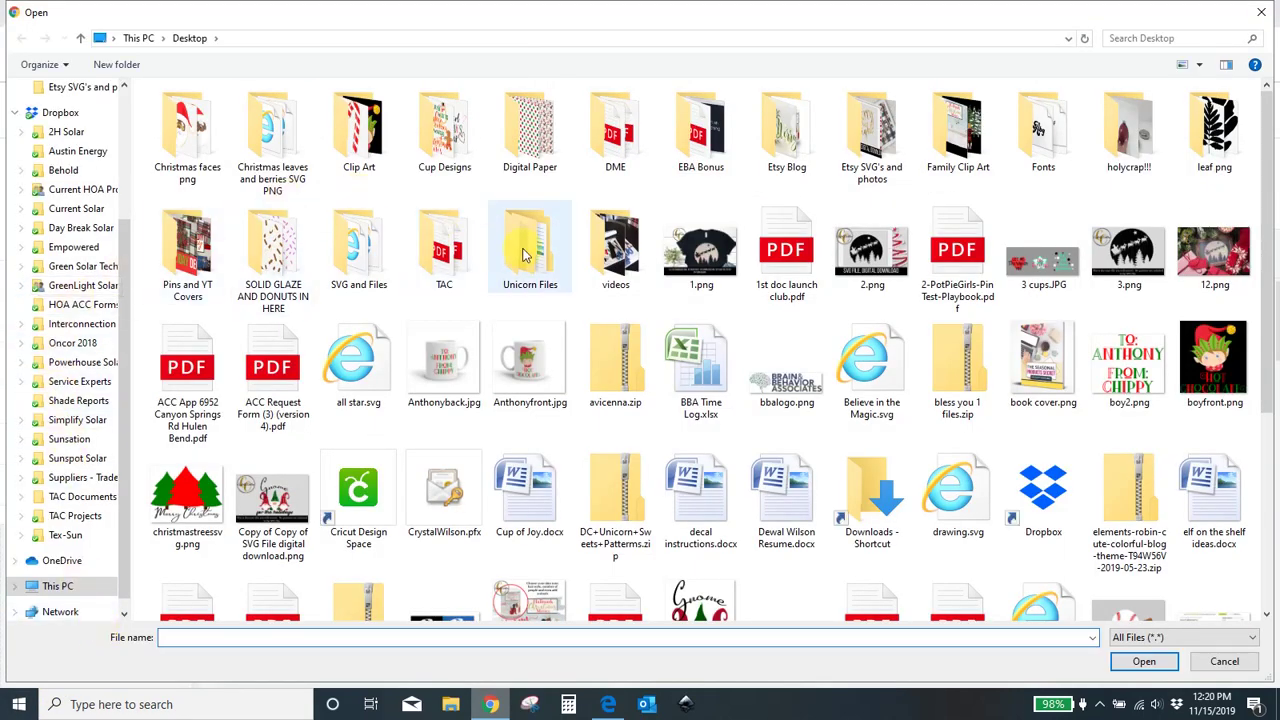
pyautogui.doubleClick(1041, 150)
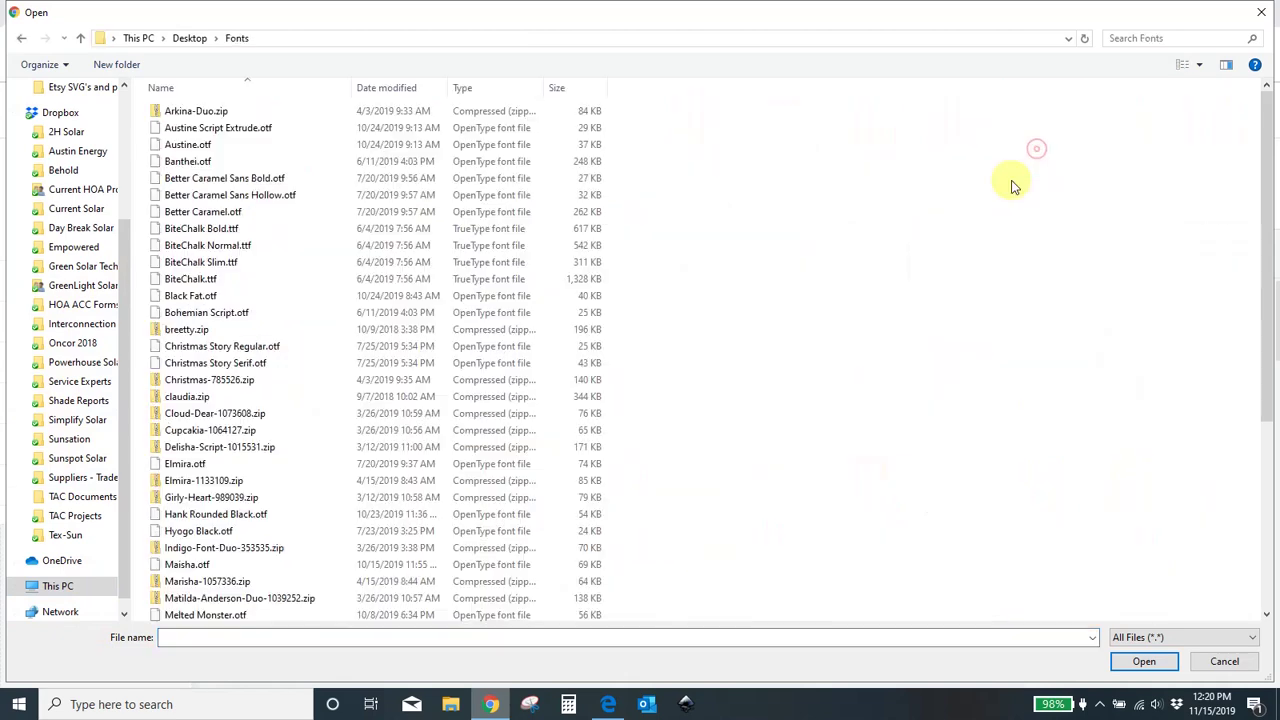
pyautogui.scroll(-6, 340, 280)
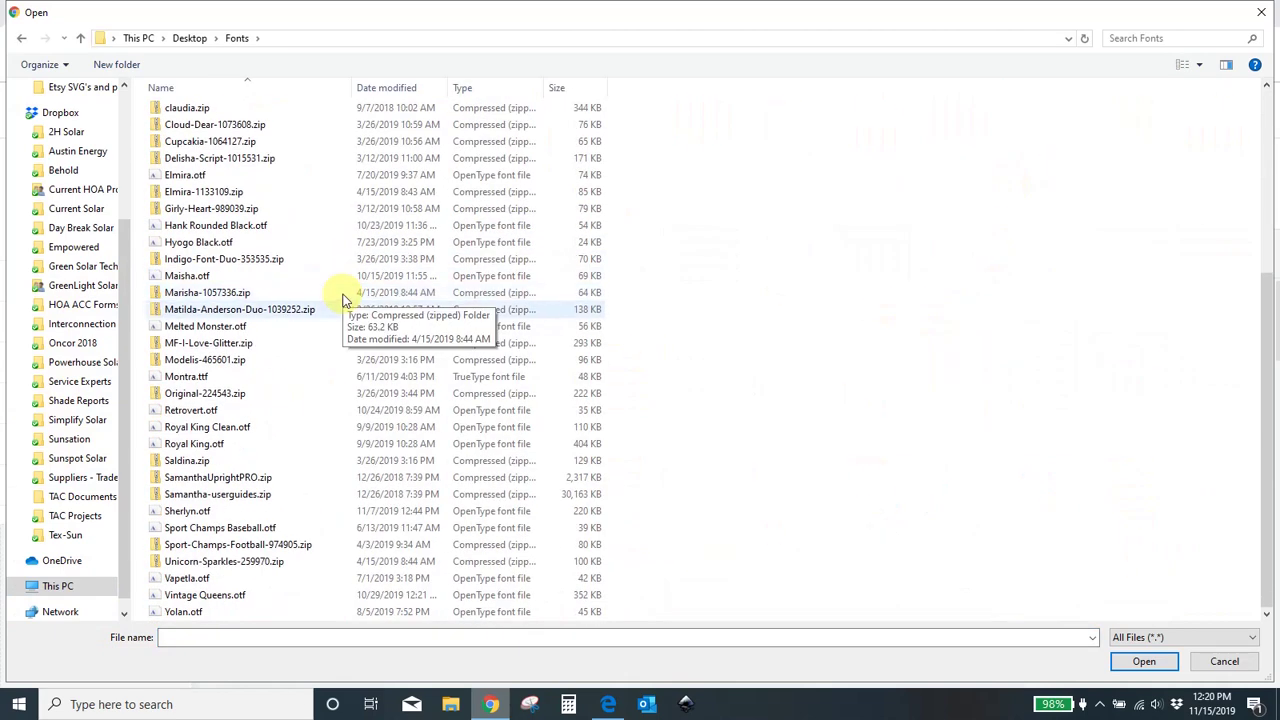
pyautogui.scroll(6, 380, 300)
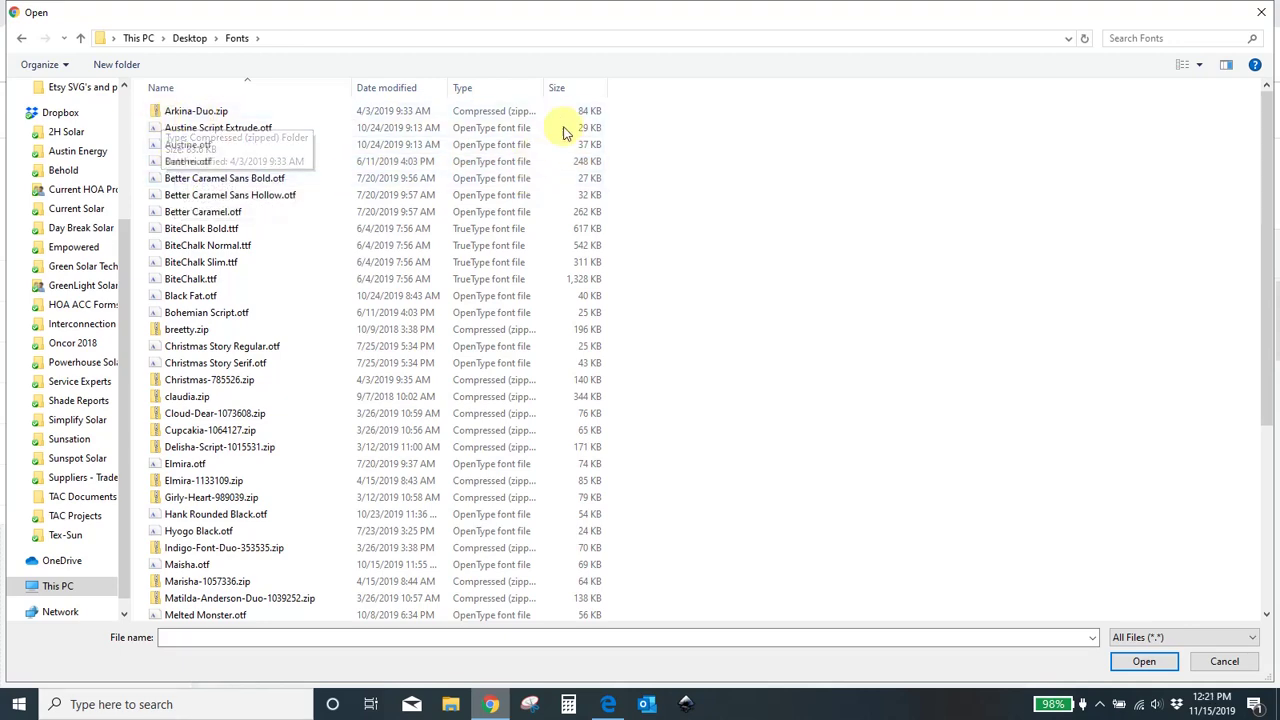
pyautogui.click(1259, 13)
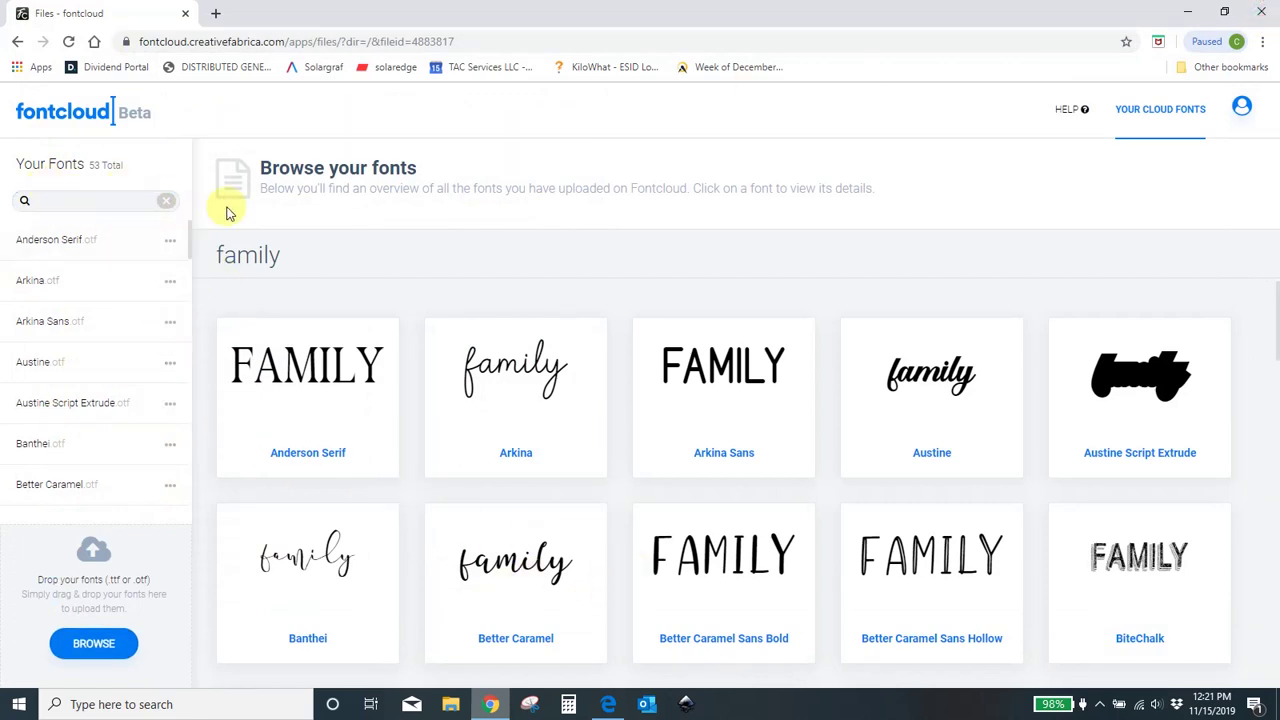
# - Open creativefabrica.com and browse the Script & Handwritten fonts listing
pyautogui.click(288, 44)
pyautogui.write('cre')
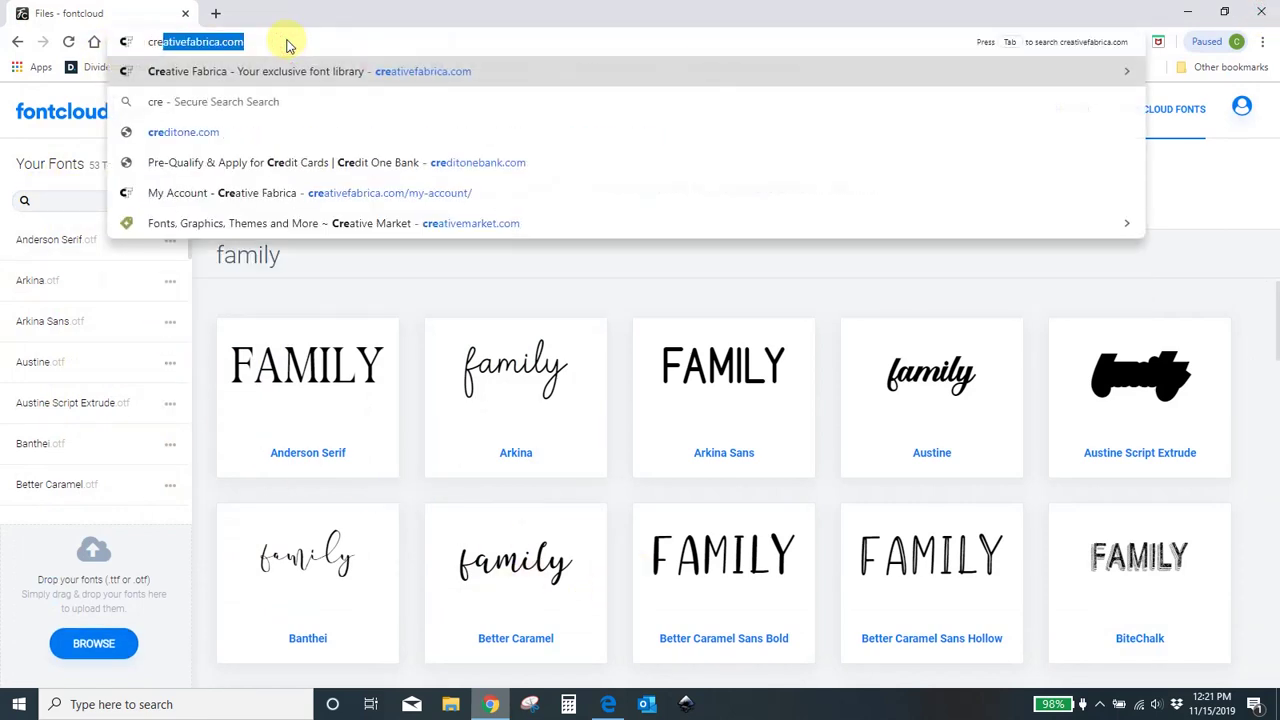
pyautogui.press('Return')
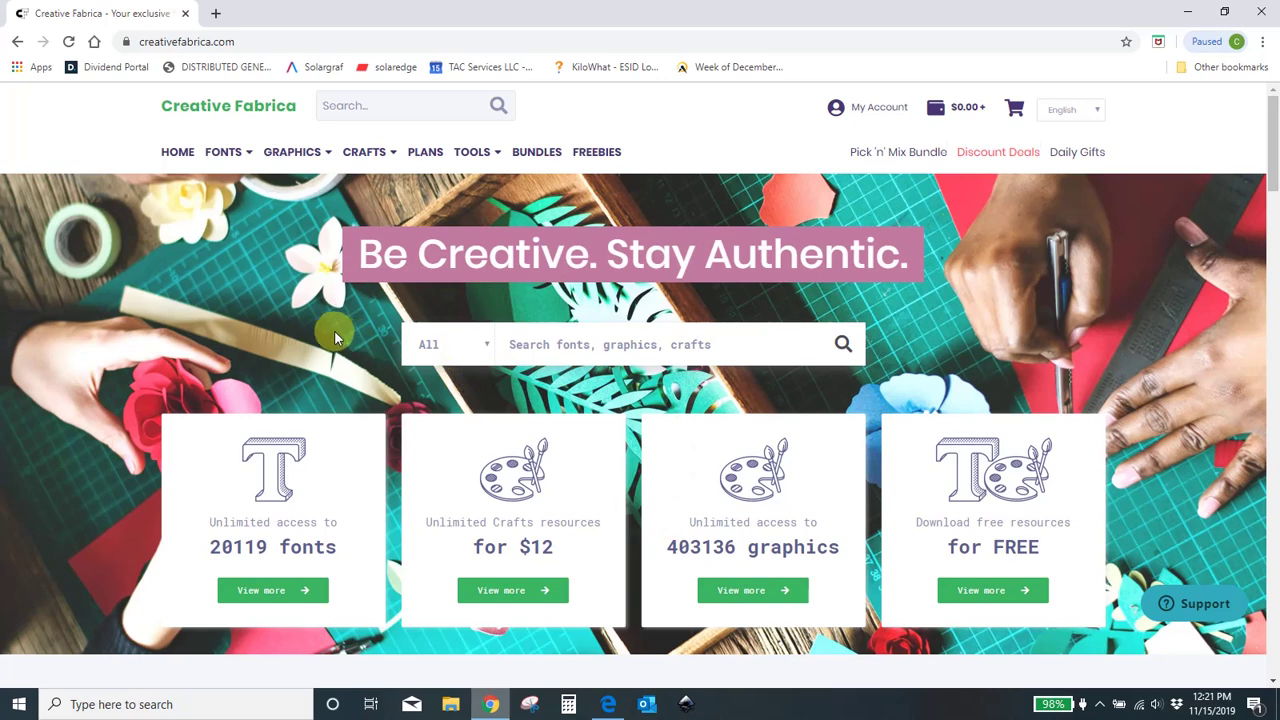
pyautogui.moveTo(224, 155)
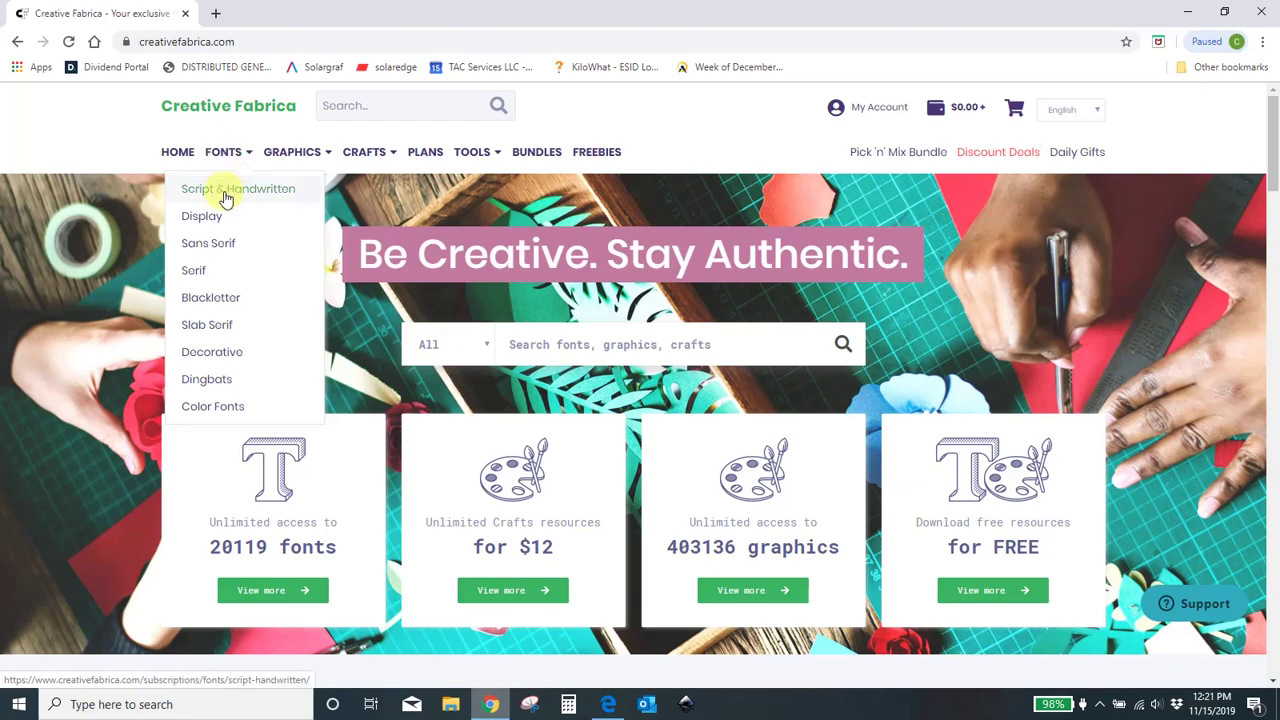
pyautogui.click(226, 190)
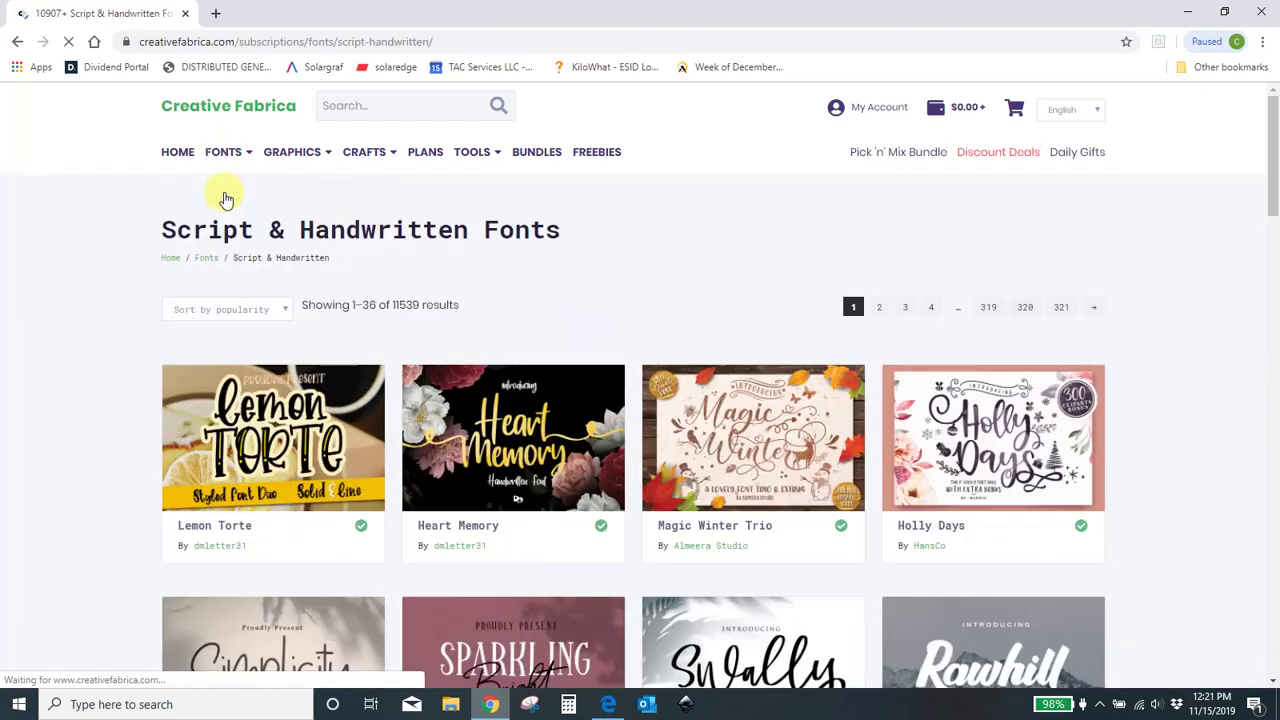
pyautogui.scroll(-3, 465, 420)
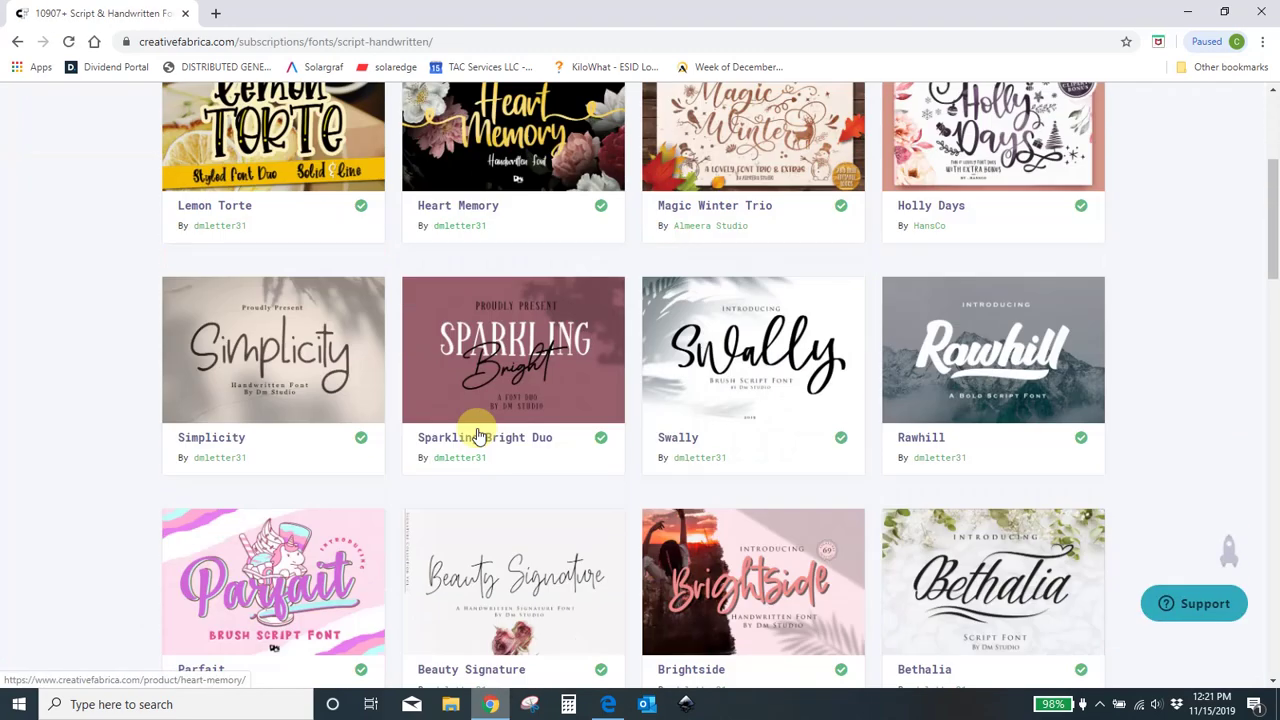
pyautogui.scroll(-2, 440, 402)
pyautogui.scroll(-2, 323, 425)
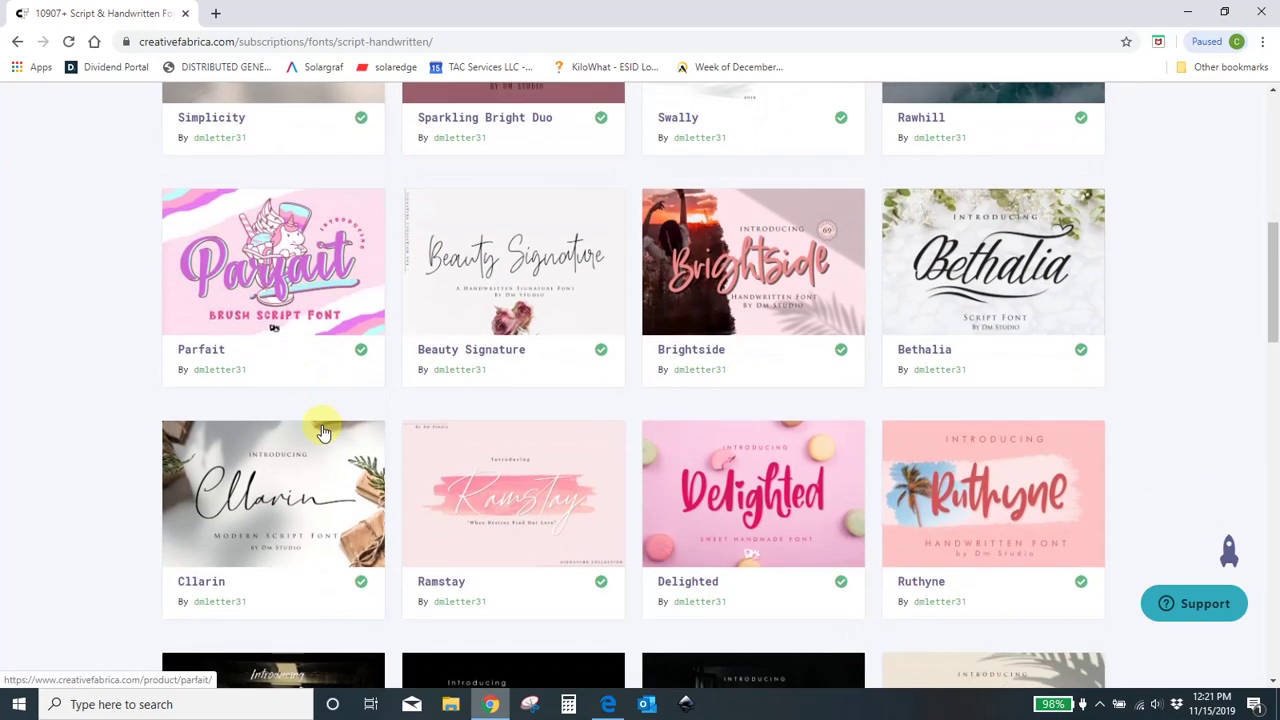
# - Look through the script font samples on the first and second pages of the Script & Handwritten listing
pyautogui.scroll(-5, 310, 410)
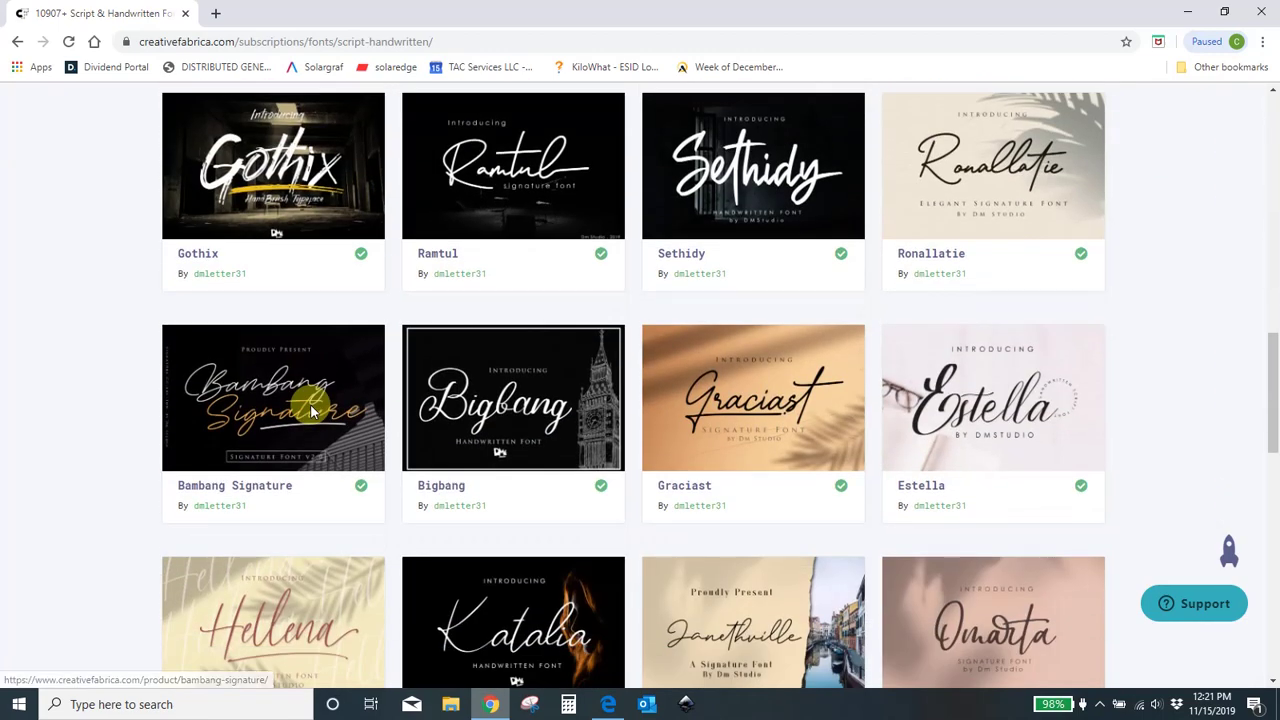
pyautogui.scroll(-2, 310, 410)
pyautogui.scroll(-2, 310, 410)
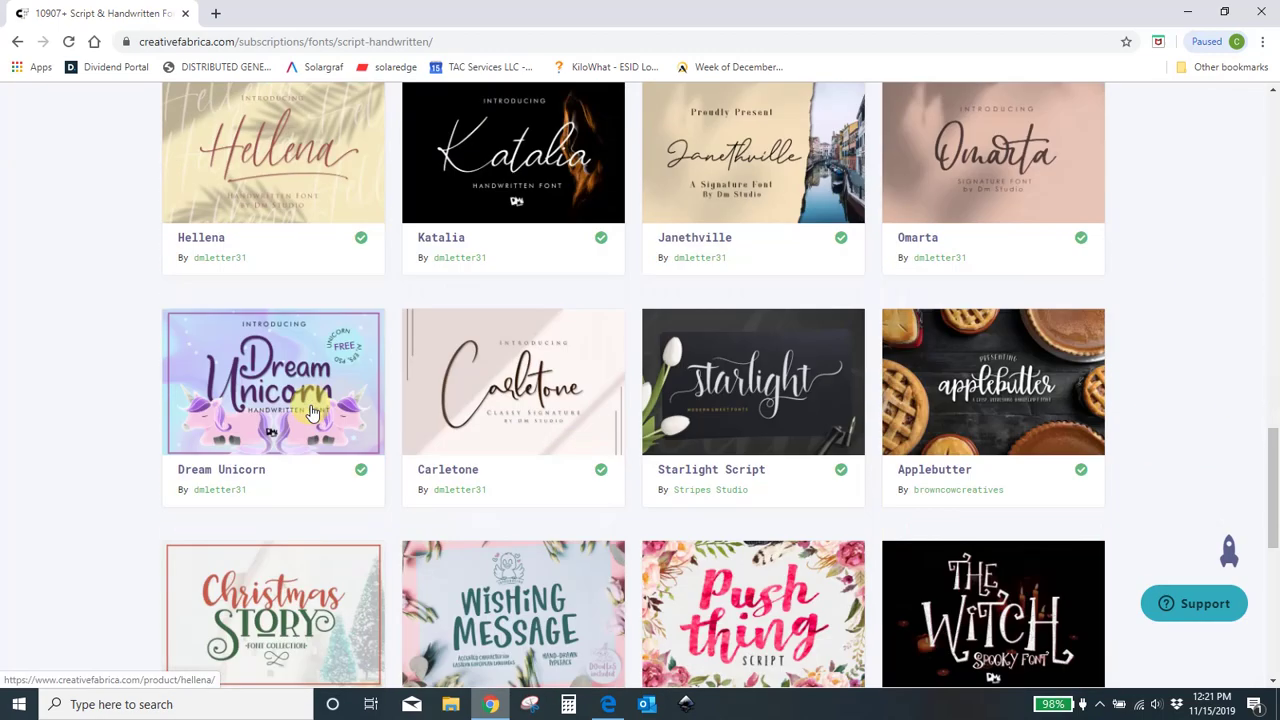
pyautogui.scroll(-2, 310, 410)
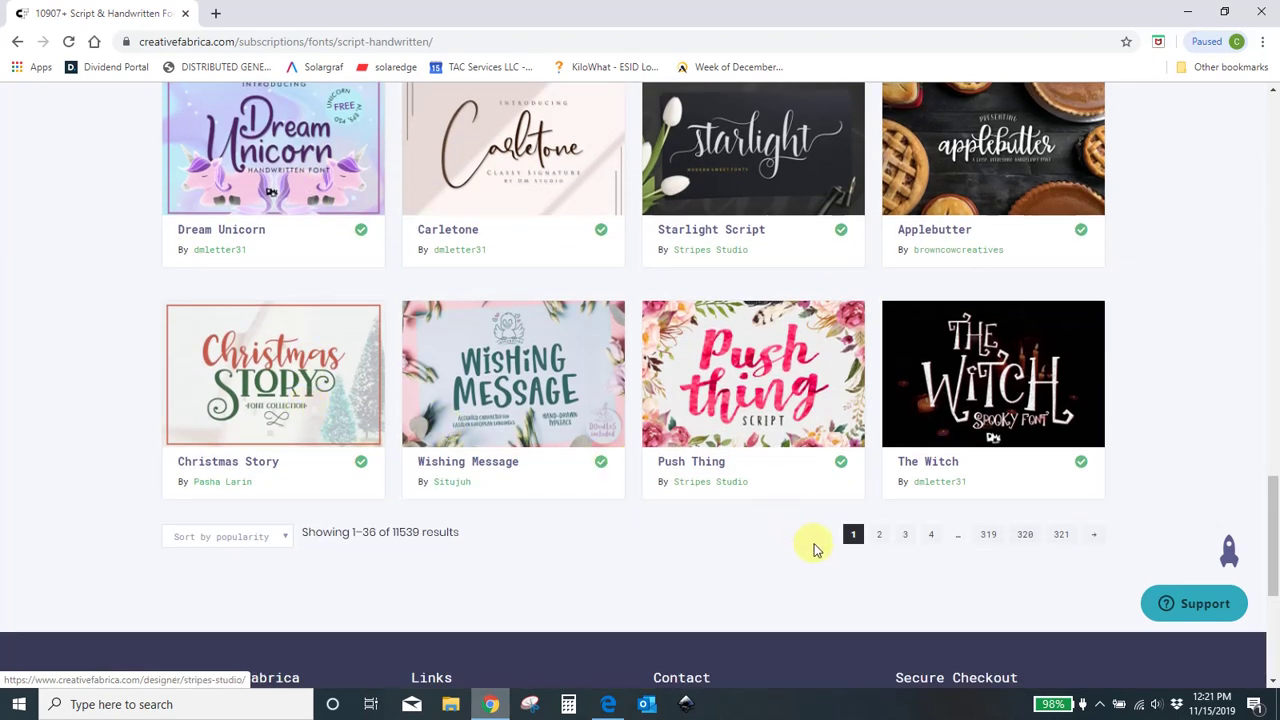
pyautogui.click(880, 538)
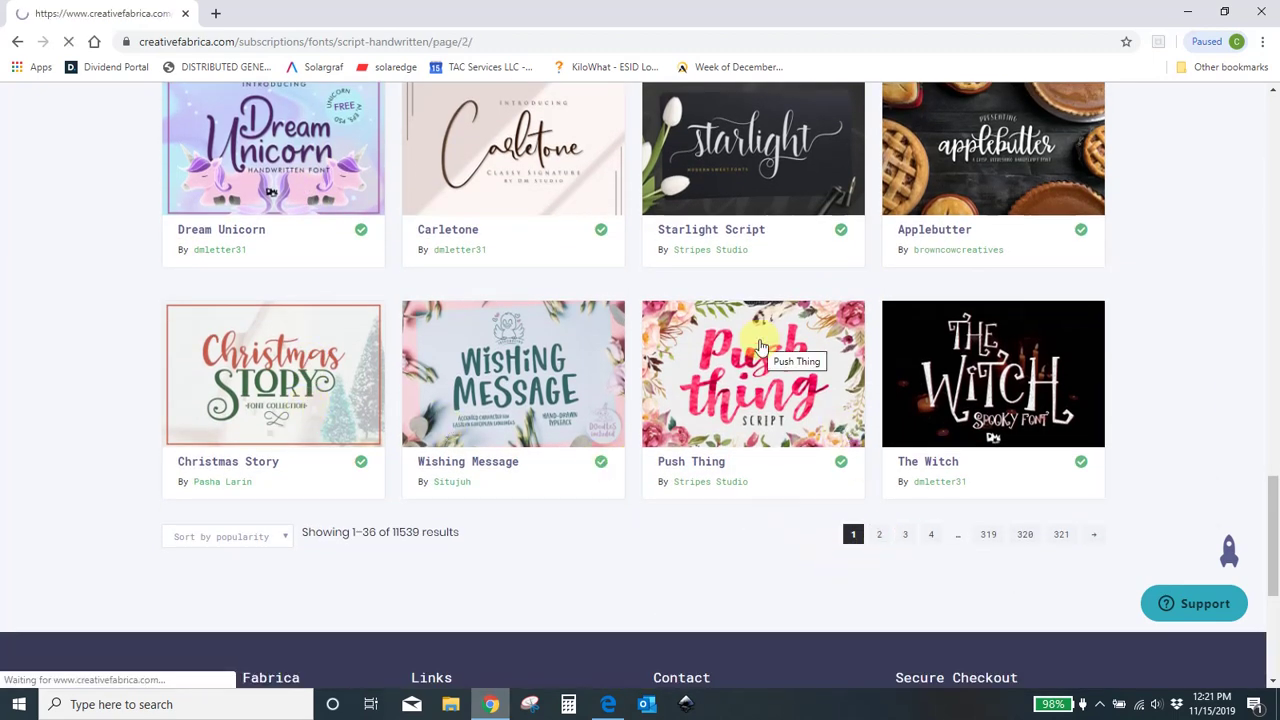
pyautogui.scroll(-3, 750, 372)
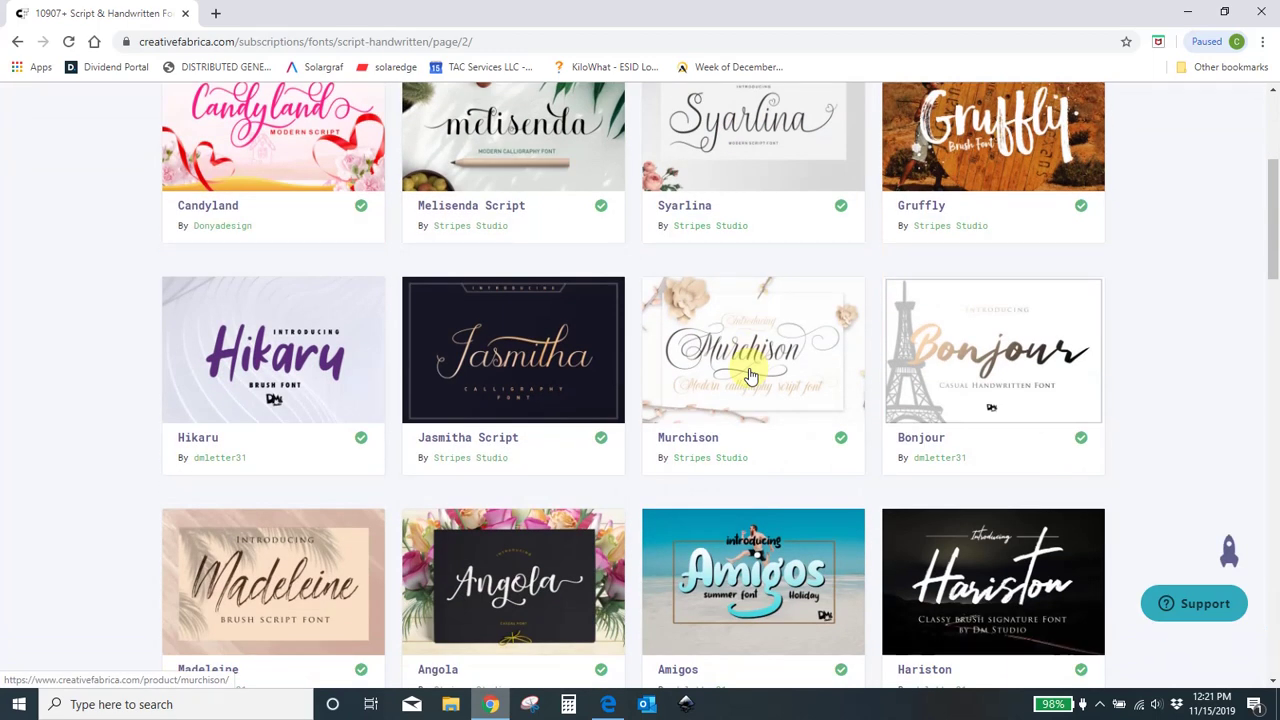
pyautogui.scroll(-5, 750, 372)
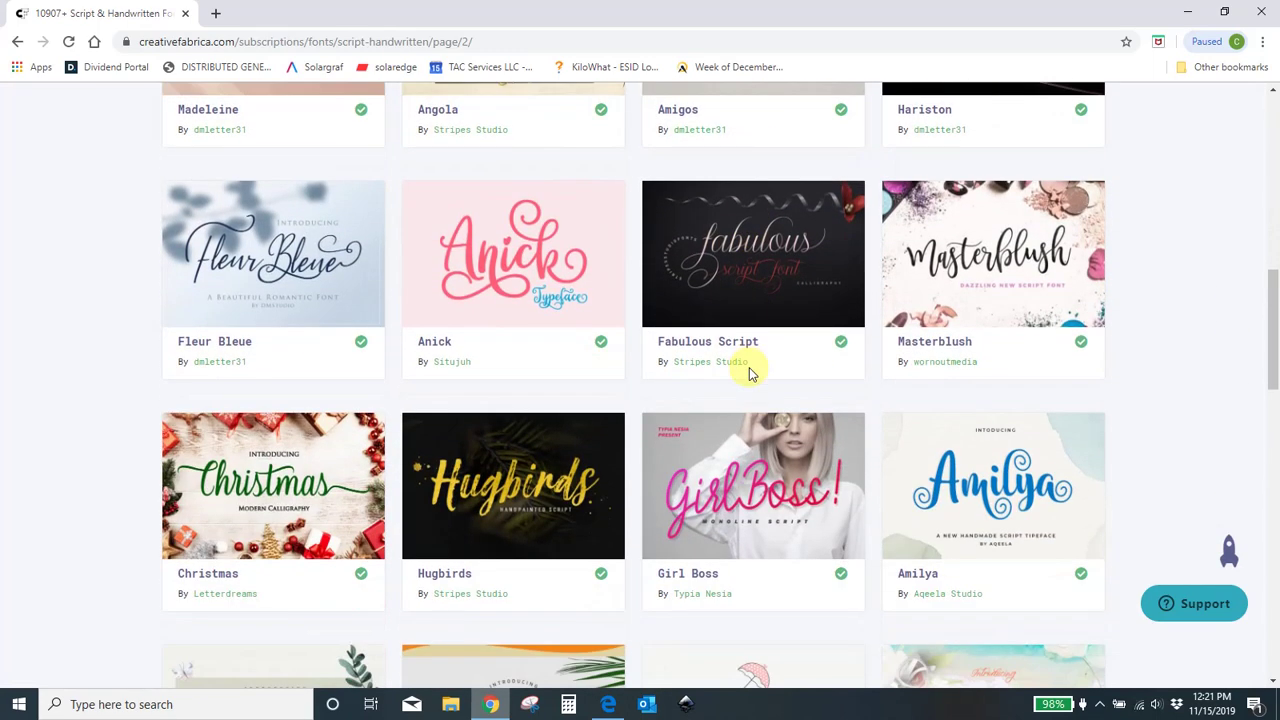
pyautogui.scroll(-5, 750, 372)
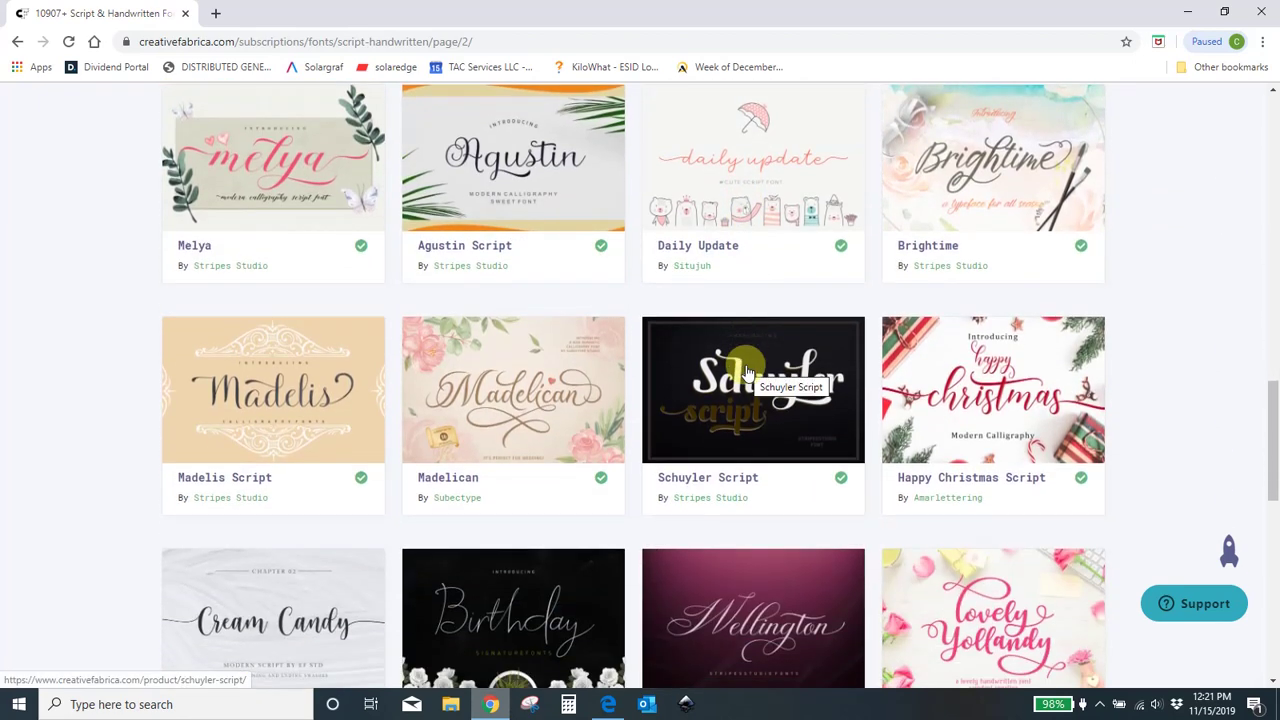
pyautogui.scroll(-1, 748, 372)
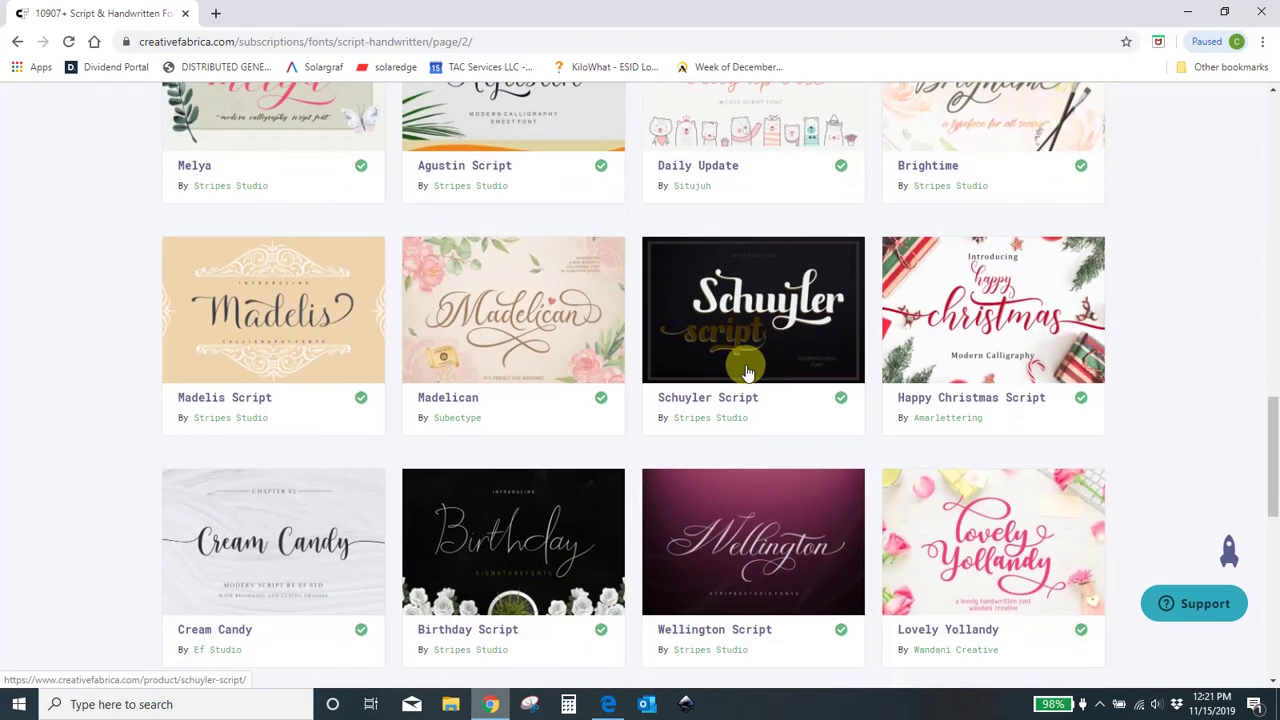
pyautogui.scroll(-3, 748, 372)
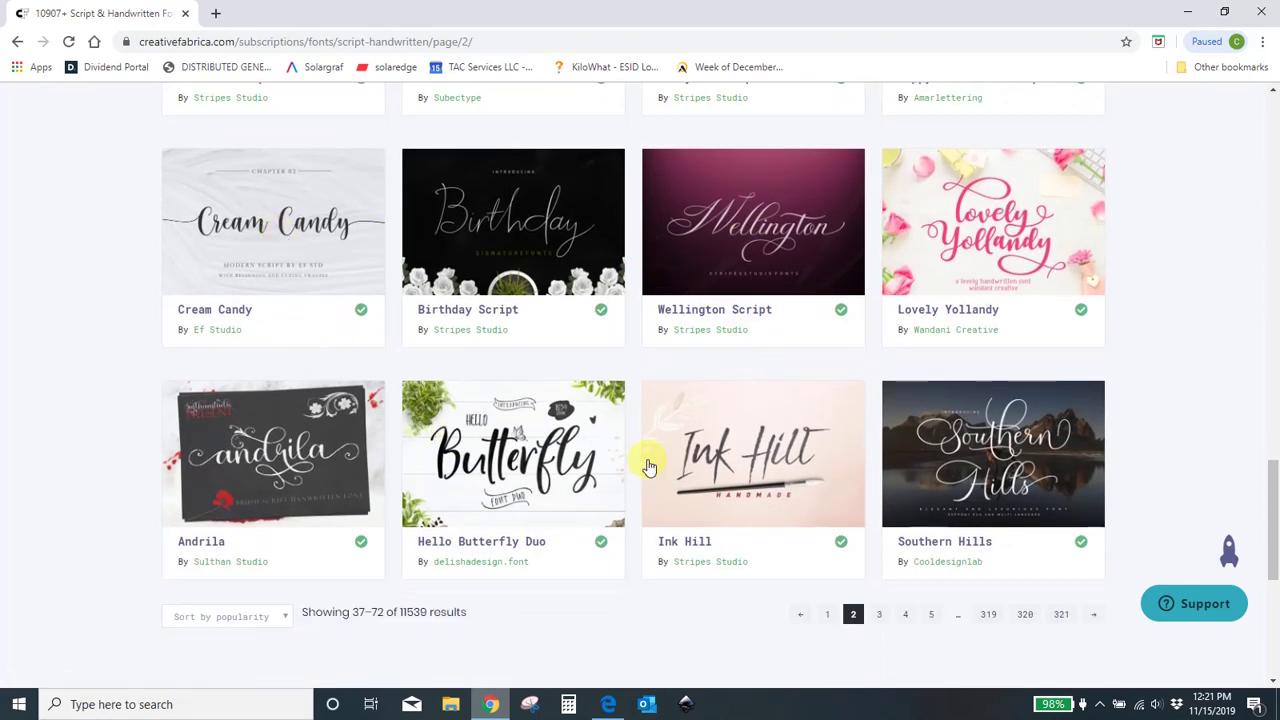
# - Open the Hello Butterfly Duo font, view several of its sample images, and download its zip file
pyautogui.click(510, 472)
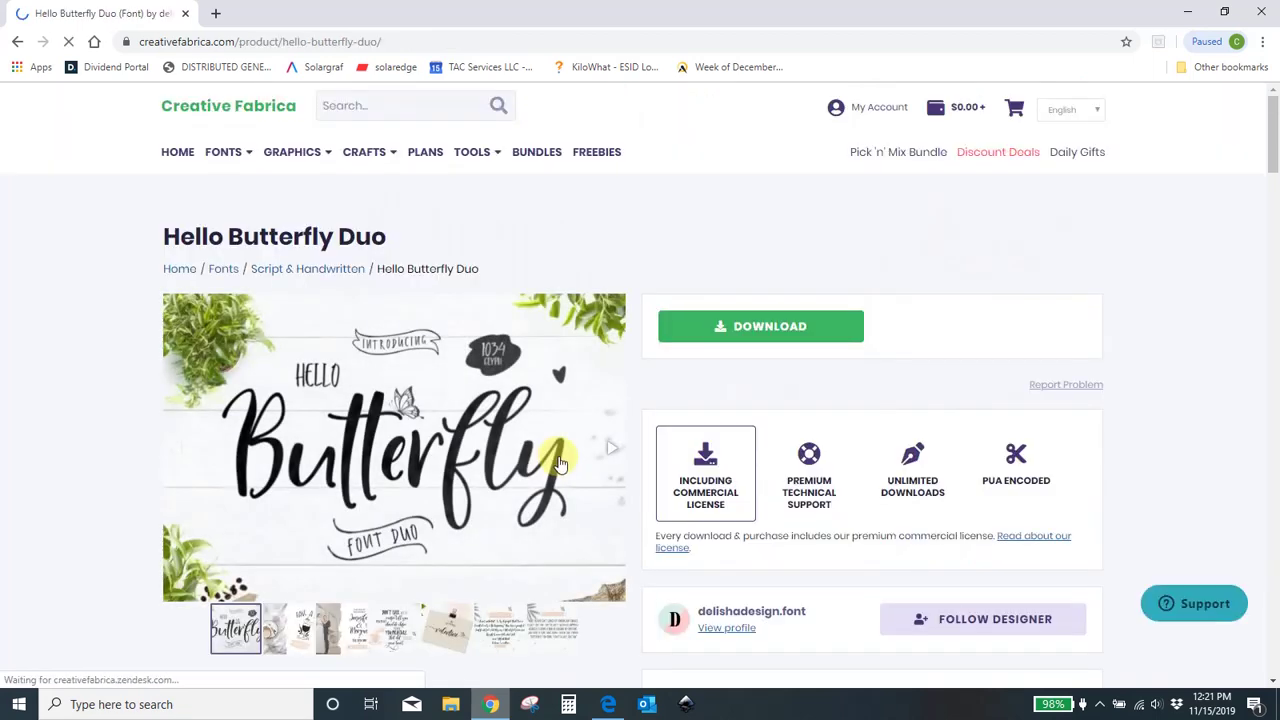
pyautogui.scroll(-2, 553, 455)
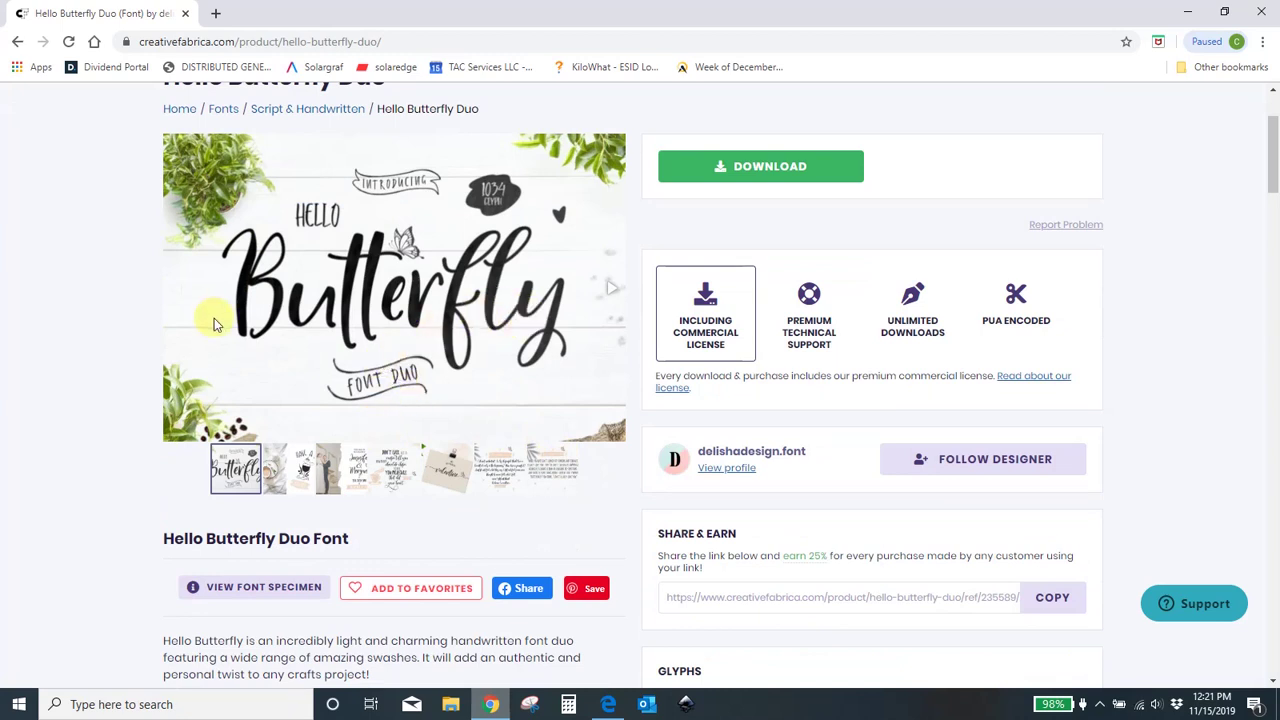
pyautogui.click(485, 479)
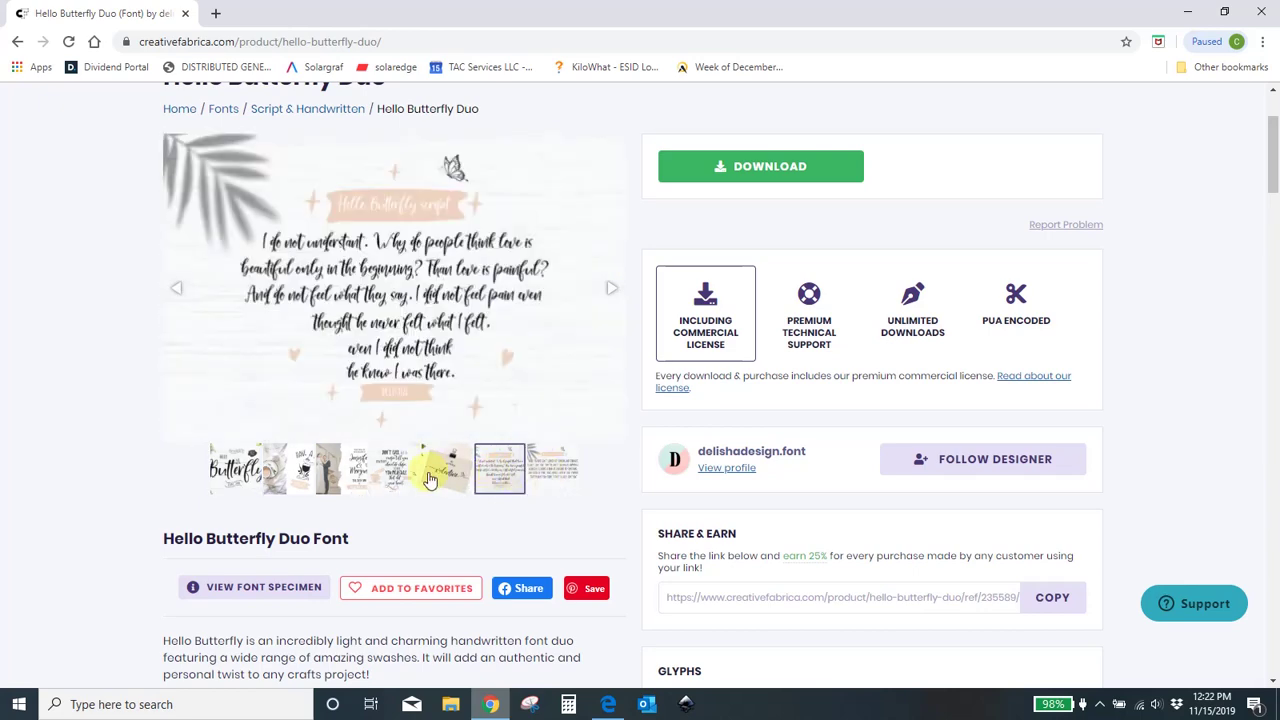
pyautogui.click(394, 478)
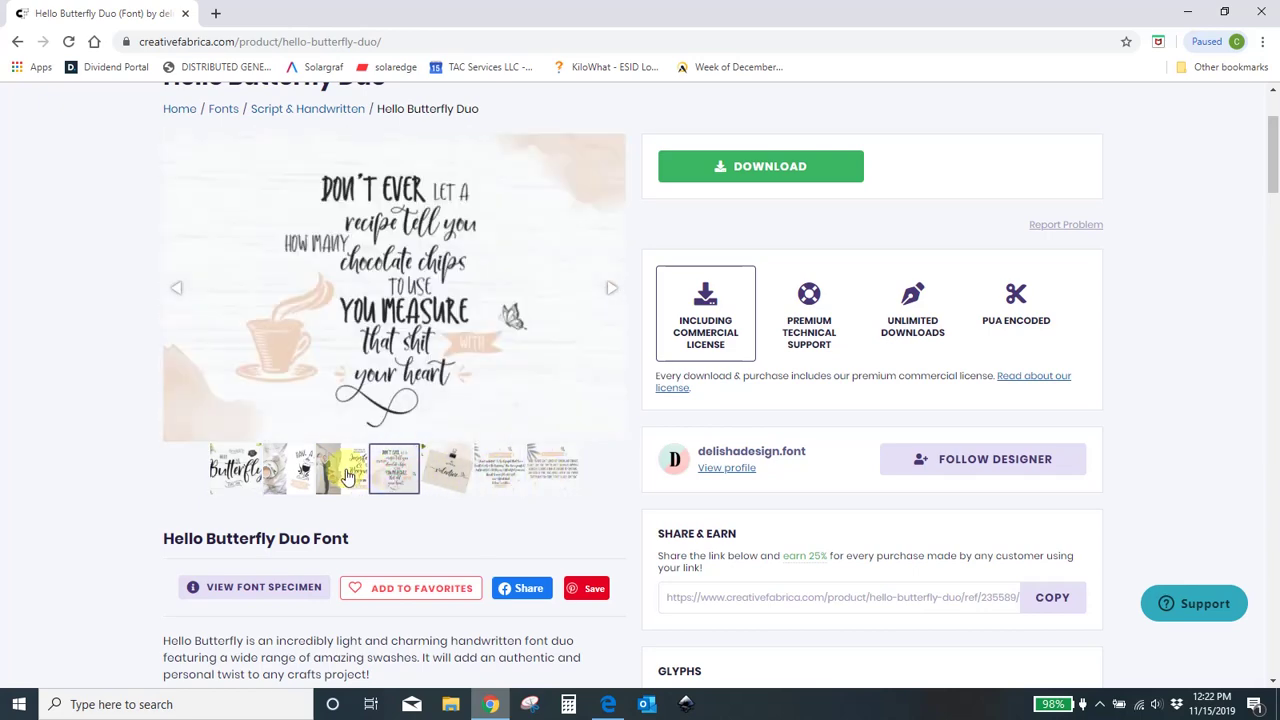
pyautogui.click(341, 468)
pyautogui.moveTo(1014, 318)
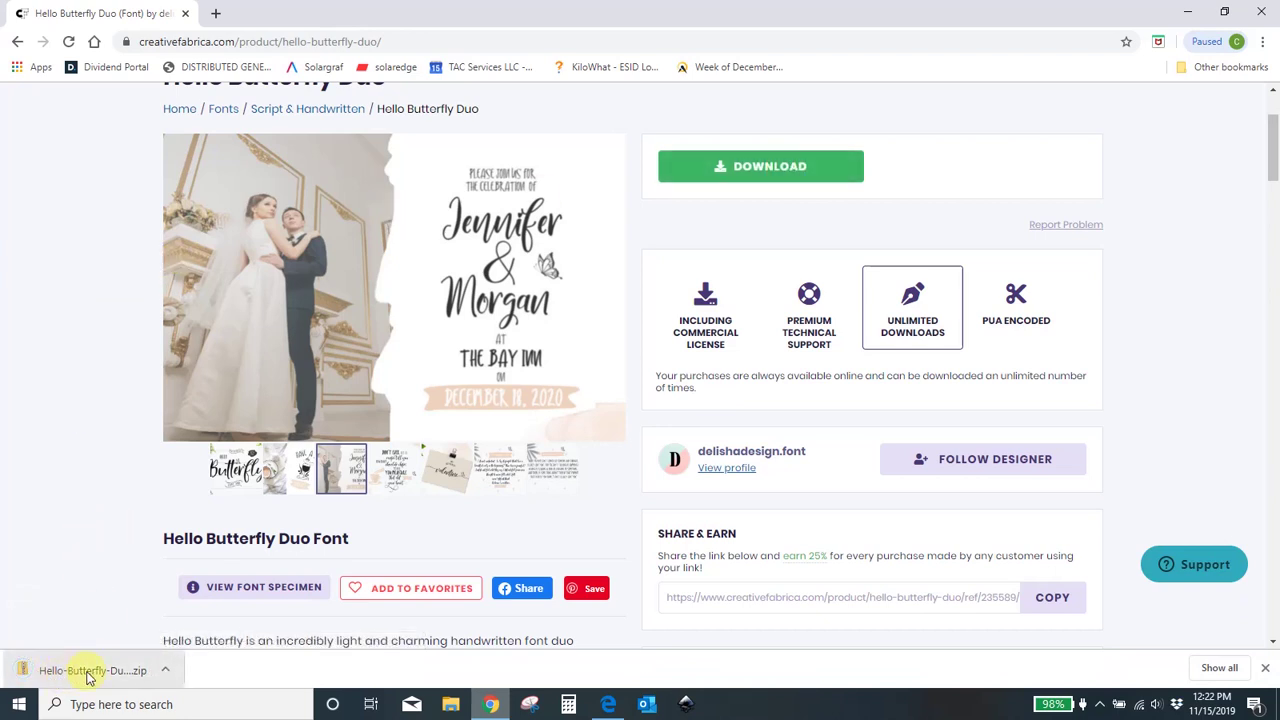
# - Open Hello-Butterfly-Duo-1661969.zip in the Downloads folder and copy Hello Butterfly Script.otf to the desktop
pyautogui.click(1189, 11)
pyautogui.click(1189, 11)
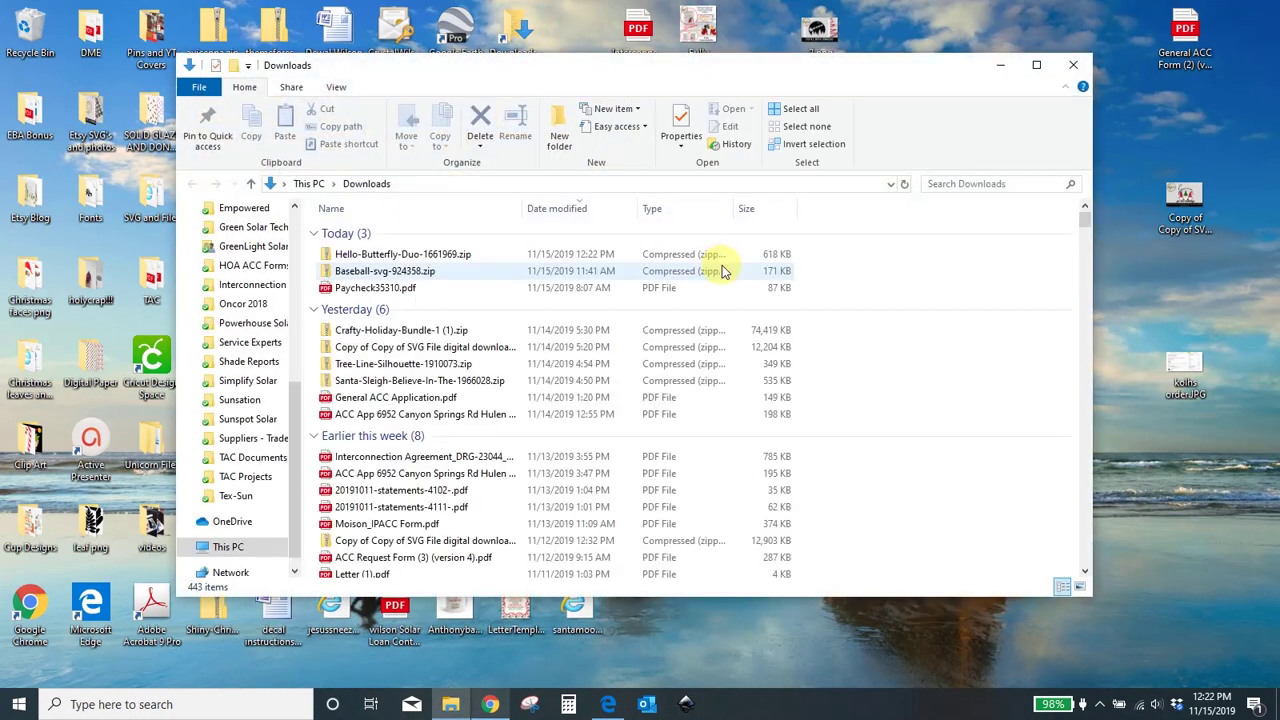
pyautogui.doubleClick(402, 254)
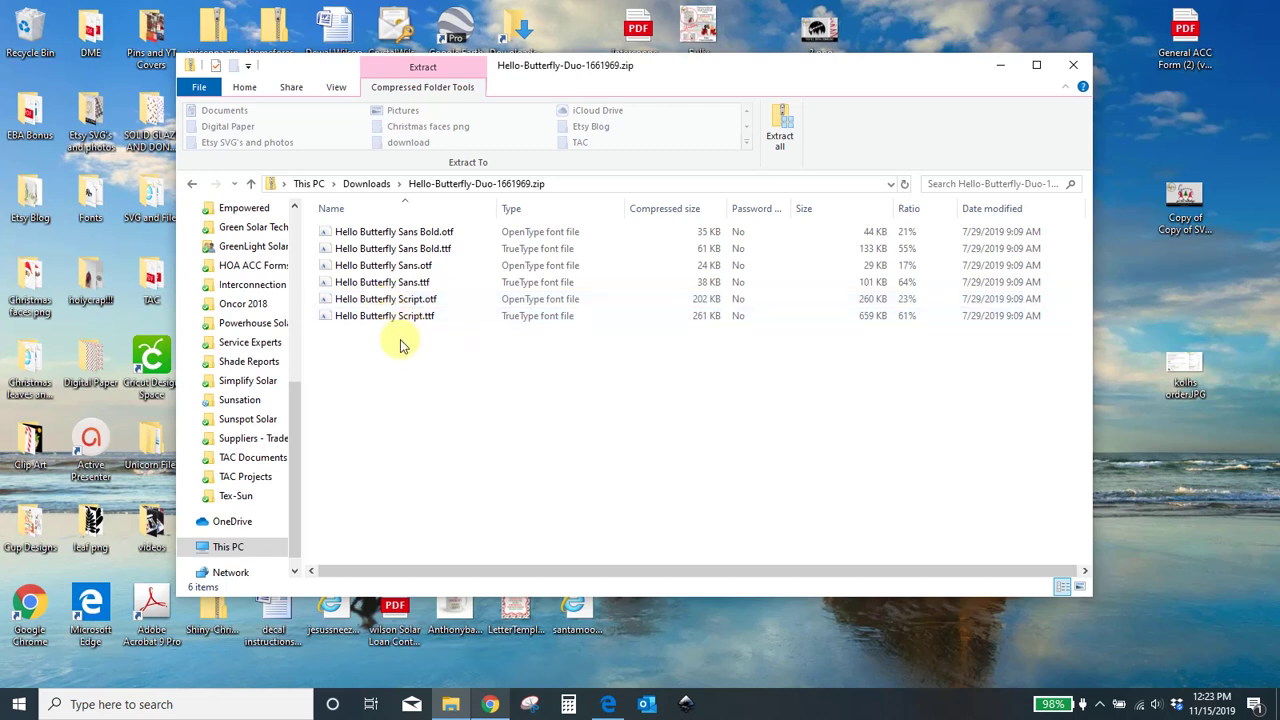
pyautogui.moveTo(372, 303); pyautogui.dragTo(1176, 315)
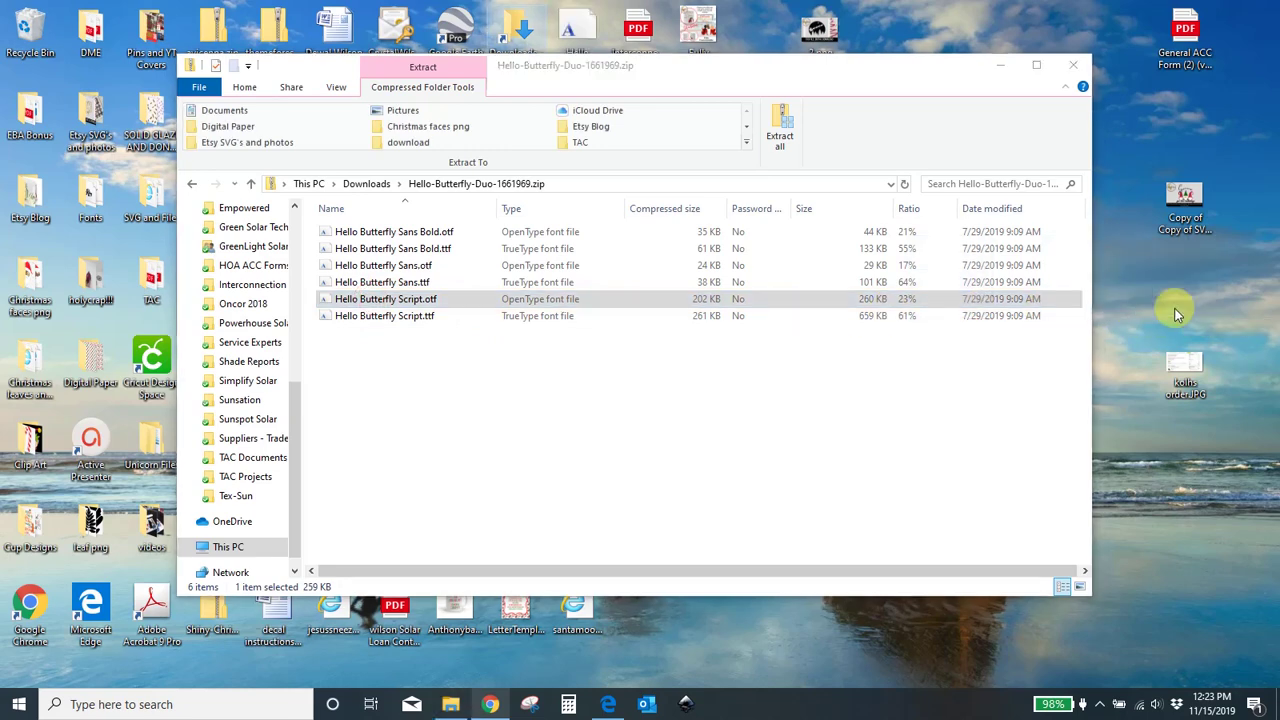
pyautogui.click(1075, 67)
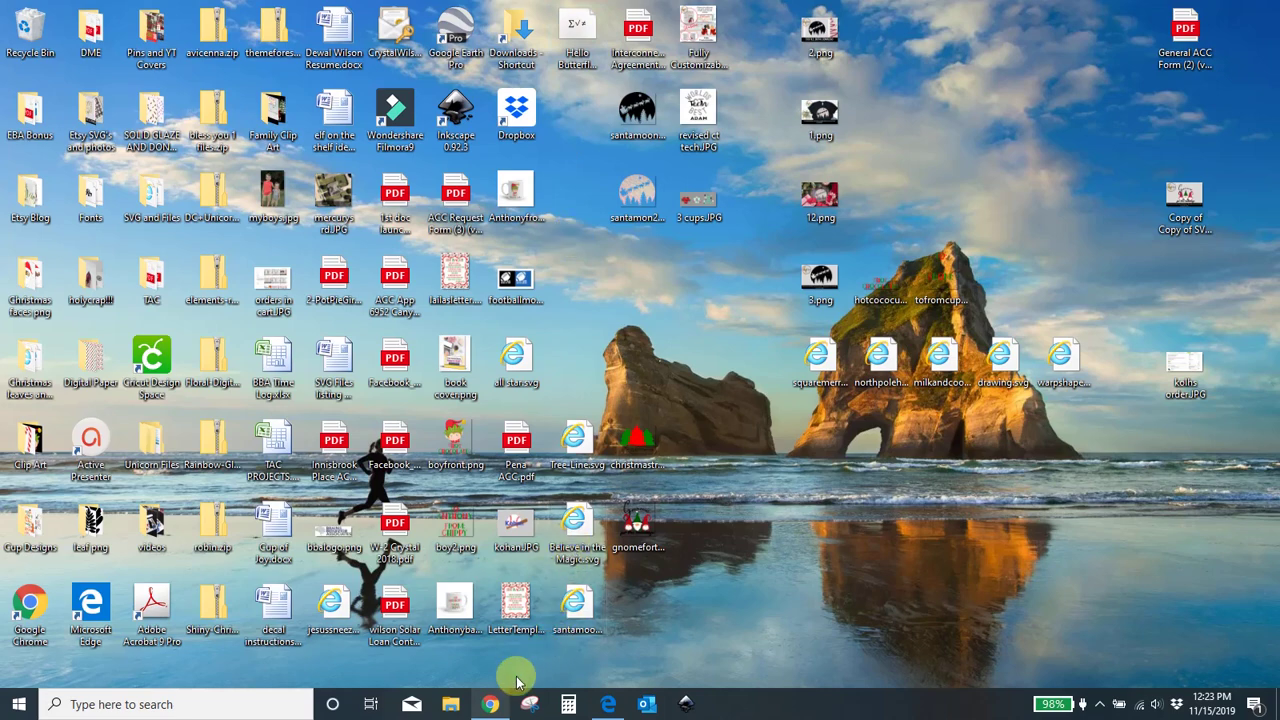
# - Return to Creative Fabrica in Chrome and open the Fontcloud overview of uploaded fonts
pyautogui.click(490, 704)
pyautogui.scroll(2, 462, 193)
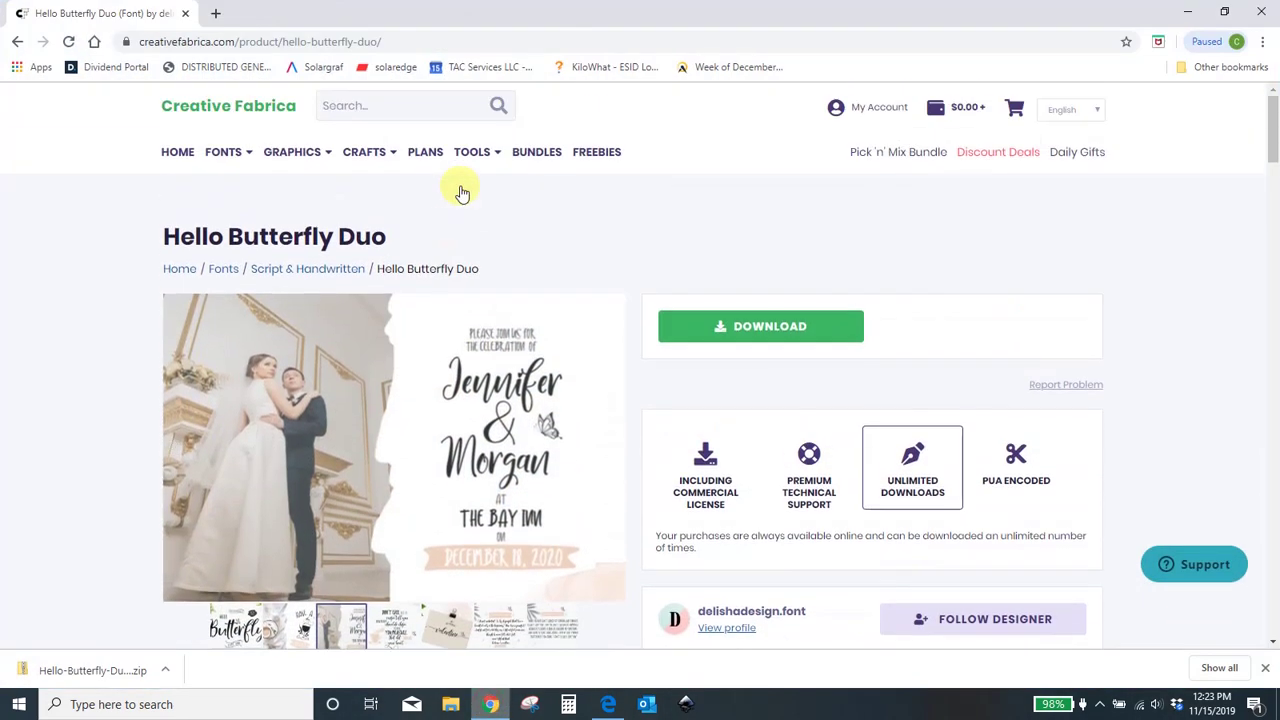
pyautogui.moveTo(467, 156)
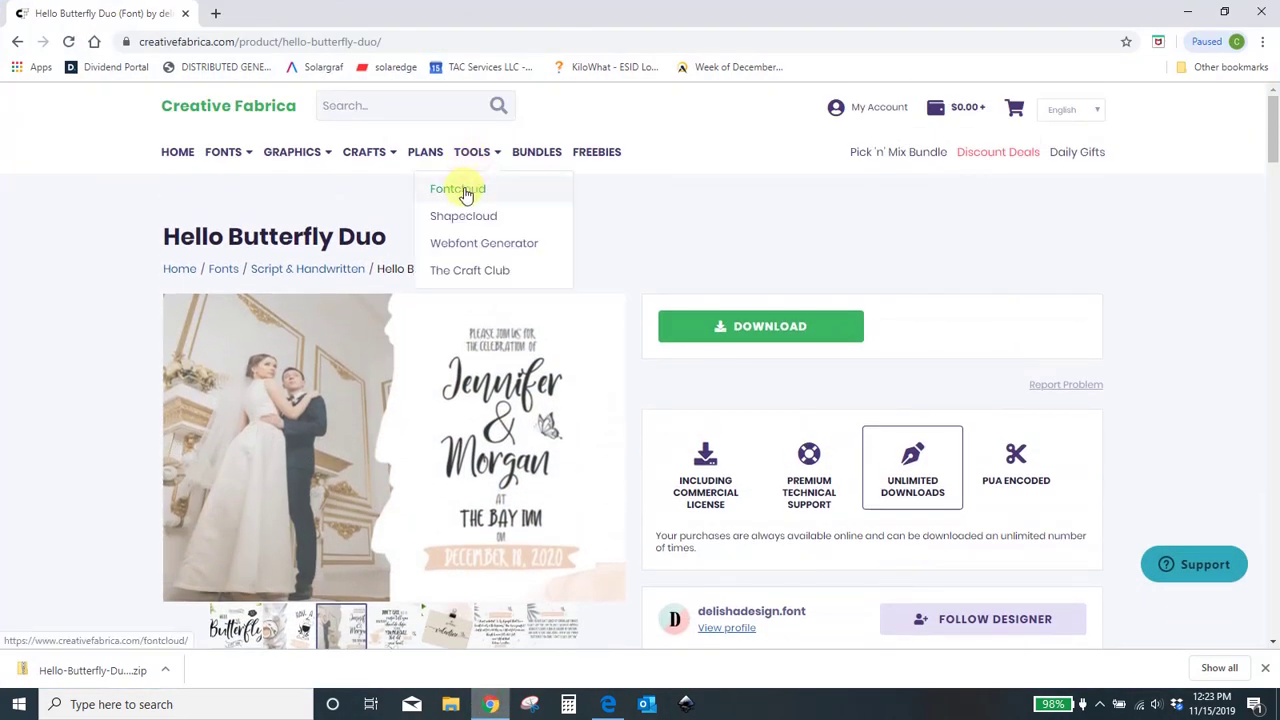
pyautogui.click(465, 190)
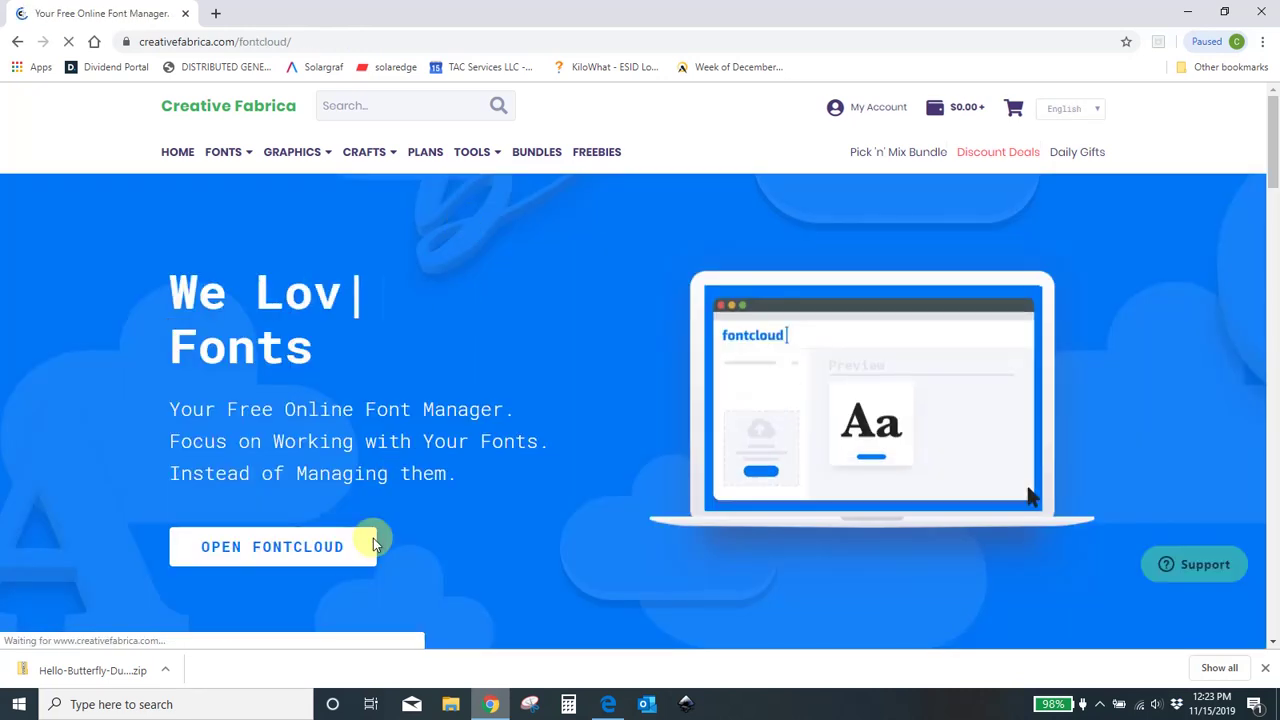
pyautogui.click(373, 543)
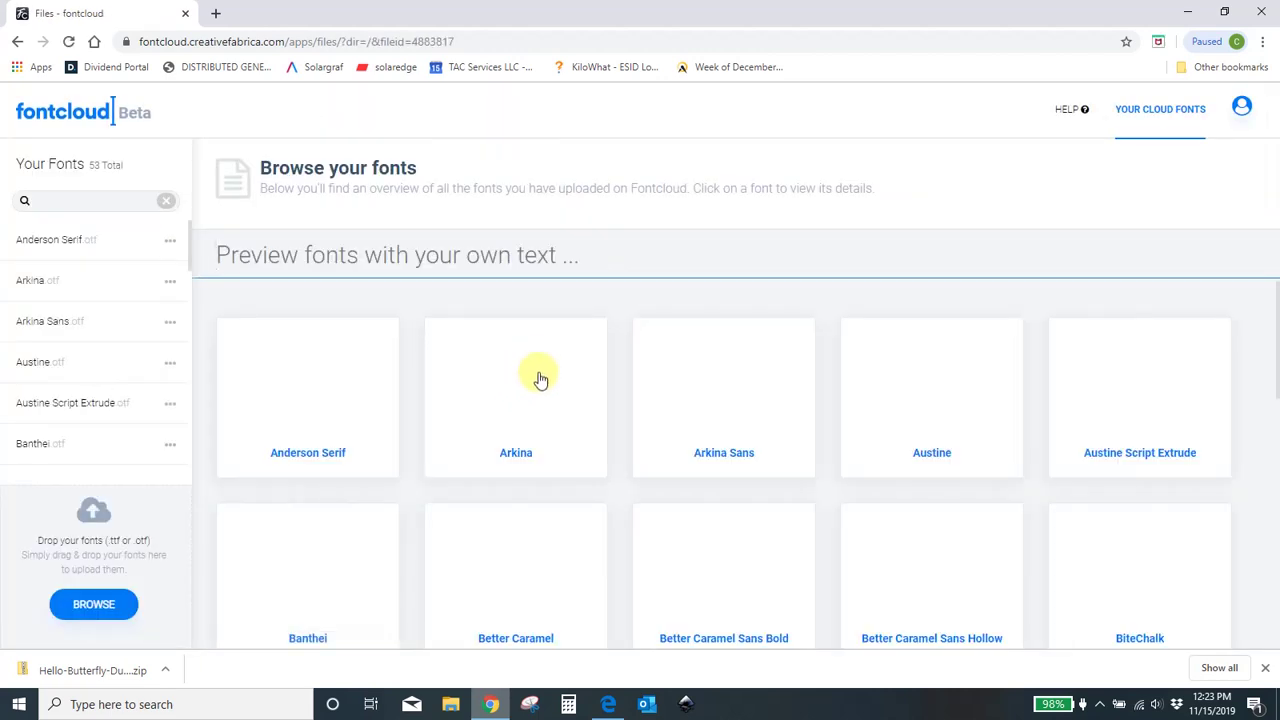
# - Upload Hello Butterfly Script.otf from the Desktop to Fontcloud
pyautogui.click(97, 604)
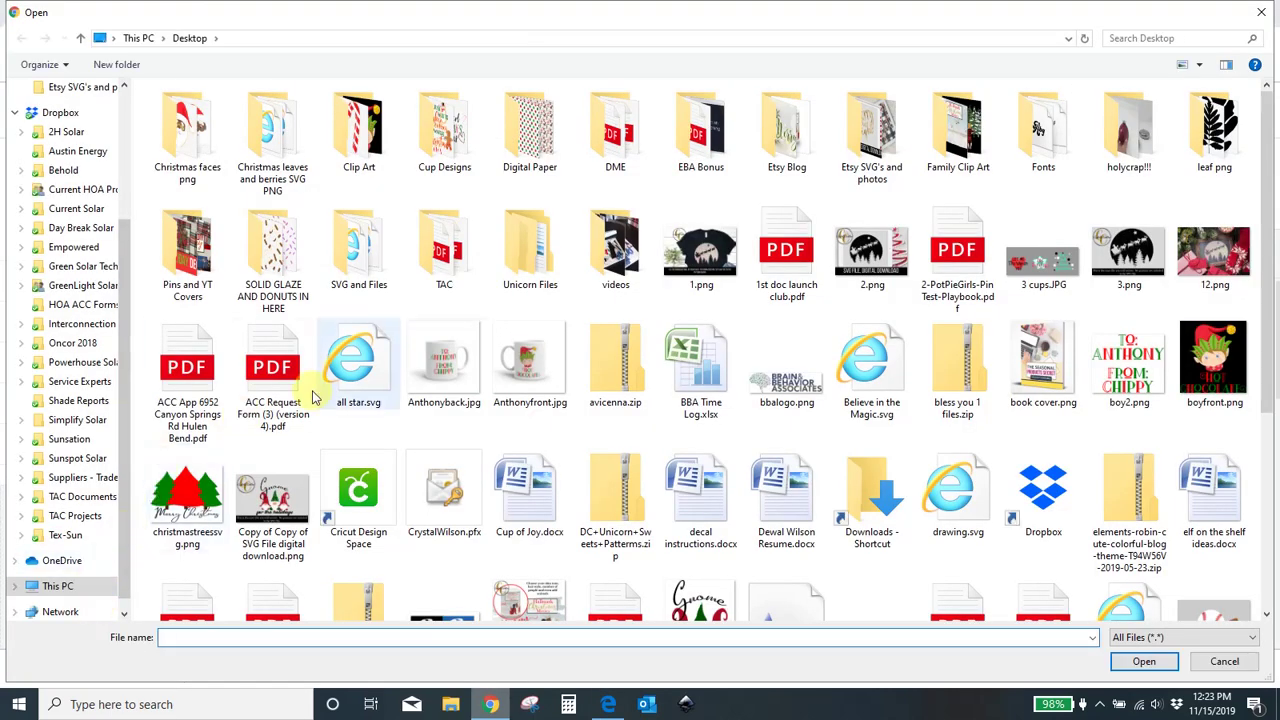
pyautogui.scroll(-3, 612, 338)
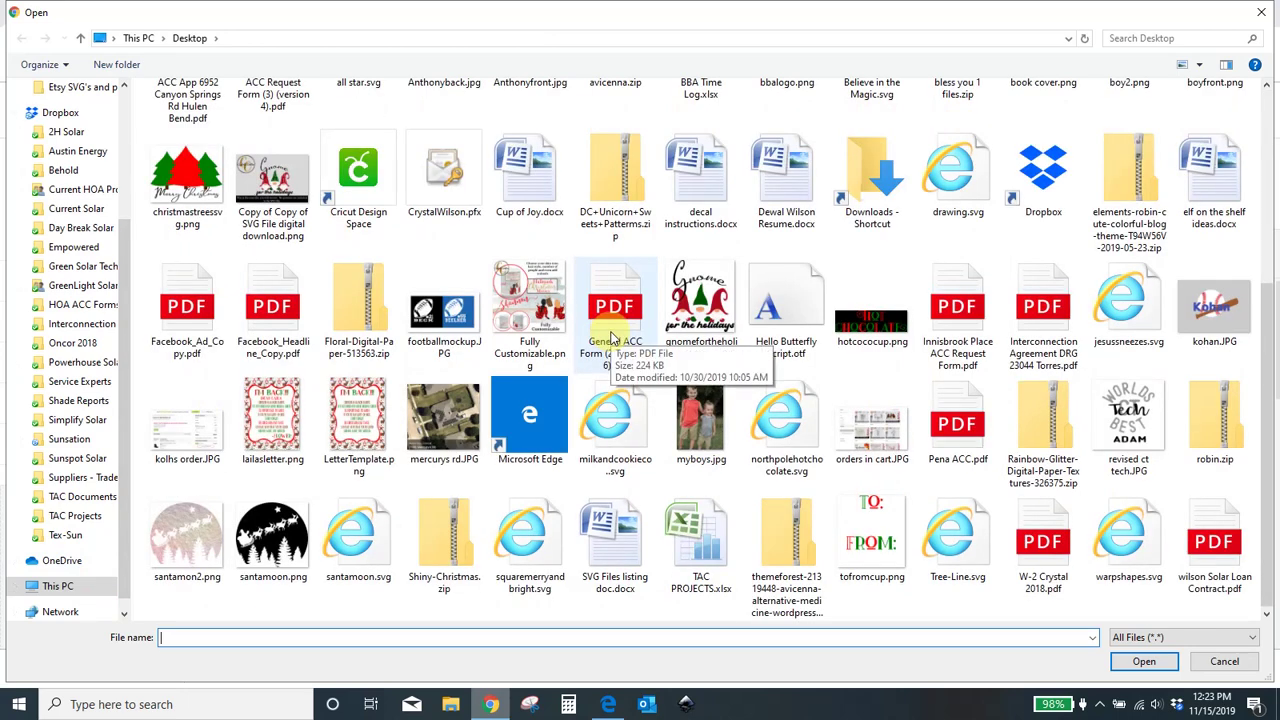
pyautogui.scroll(3, 612, 338)
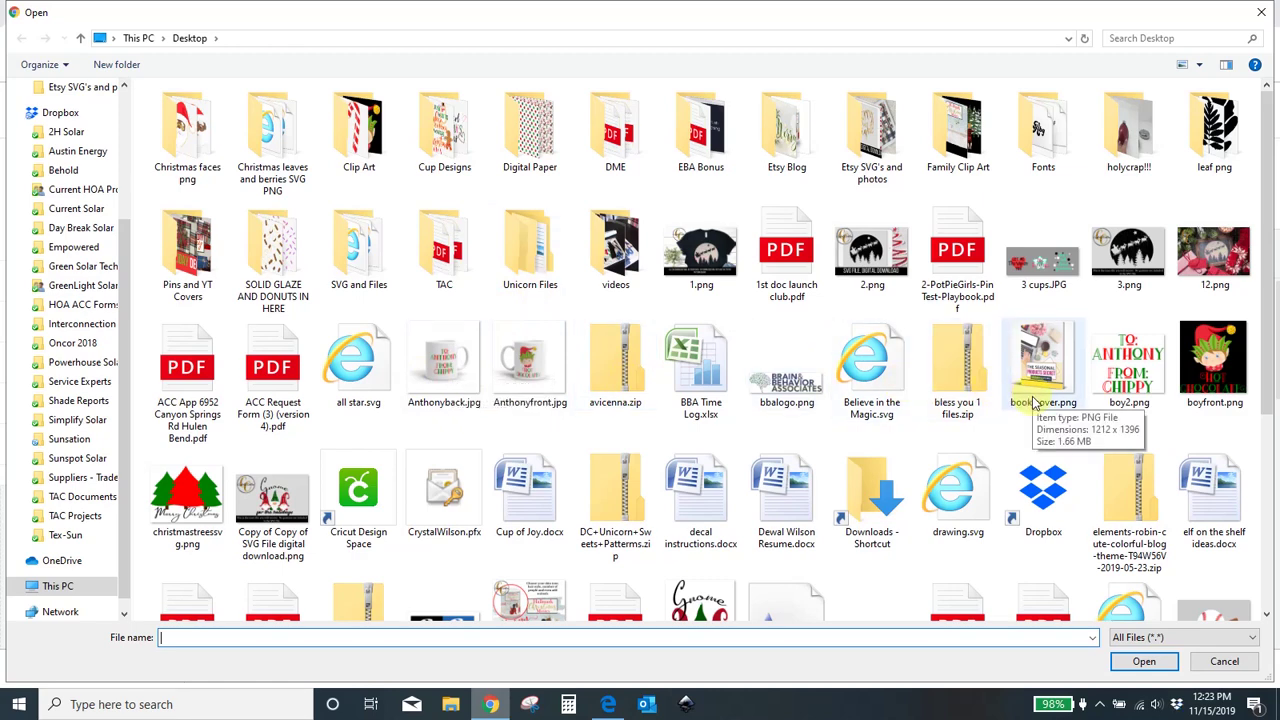
pyautogui.scroll(-3, 1035, 400)
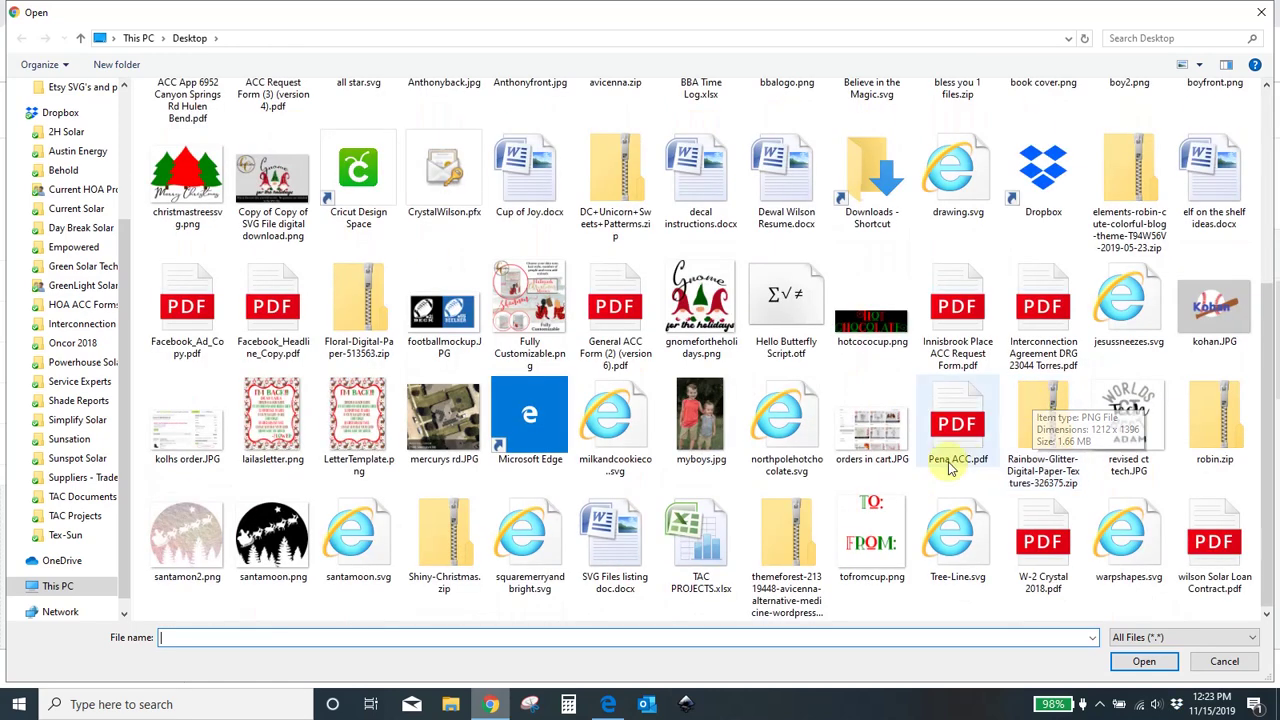
pyautogui.click(786, 316)
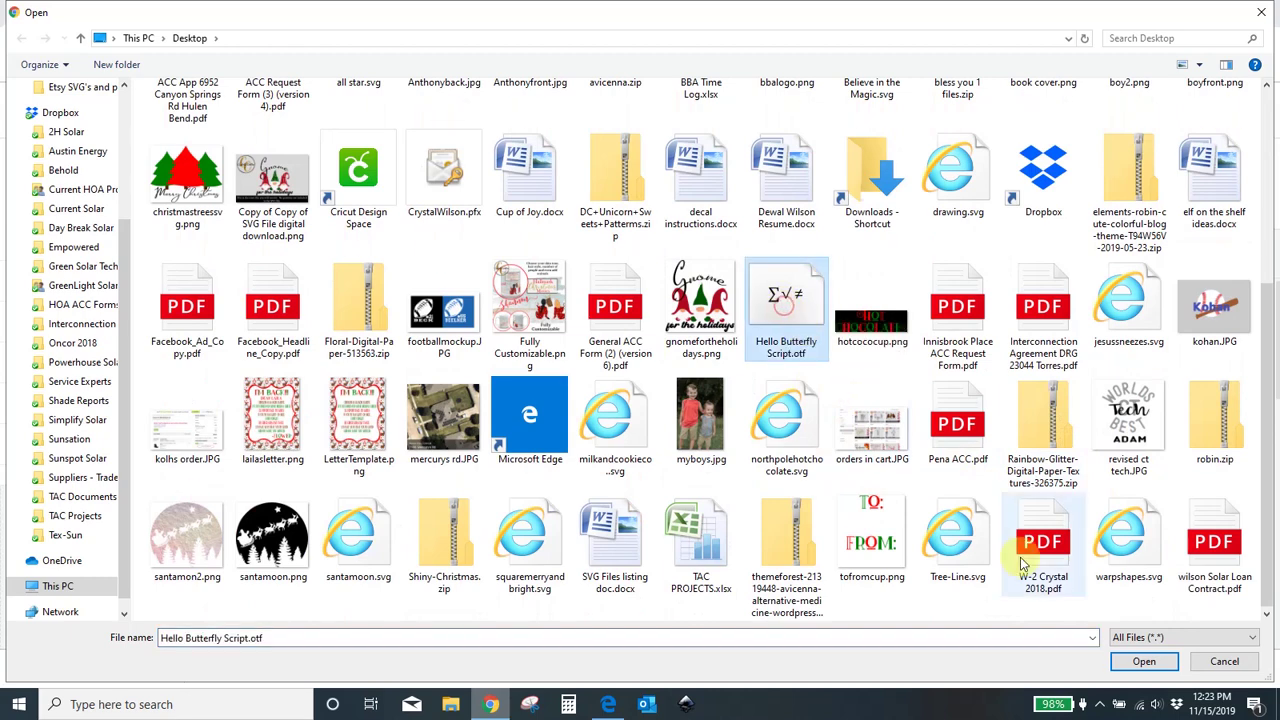
pyautogui.click(1140, 661)
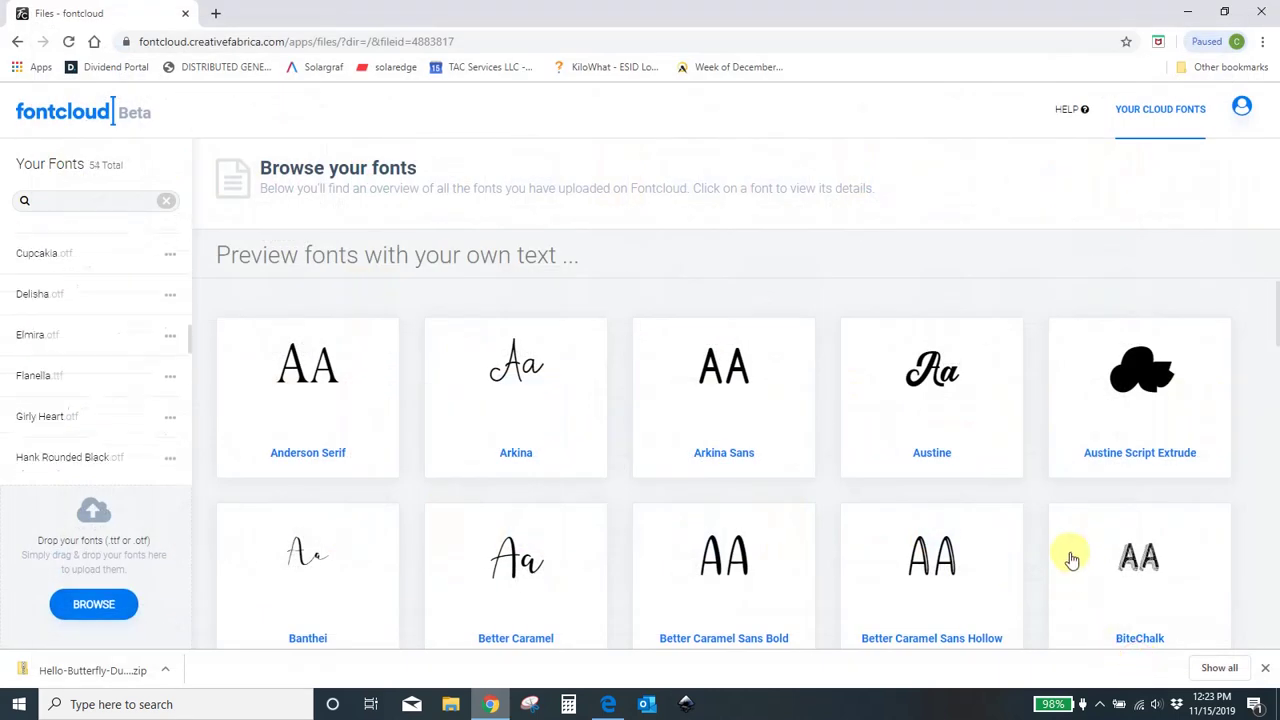
# - Look through the Your Fonts list for the newly uploaded Hello Butterfly Script font
pyautogui.scroll(10, 120, 385)
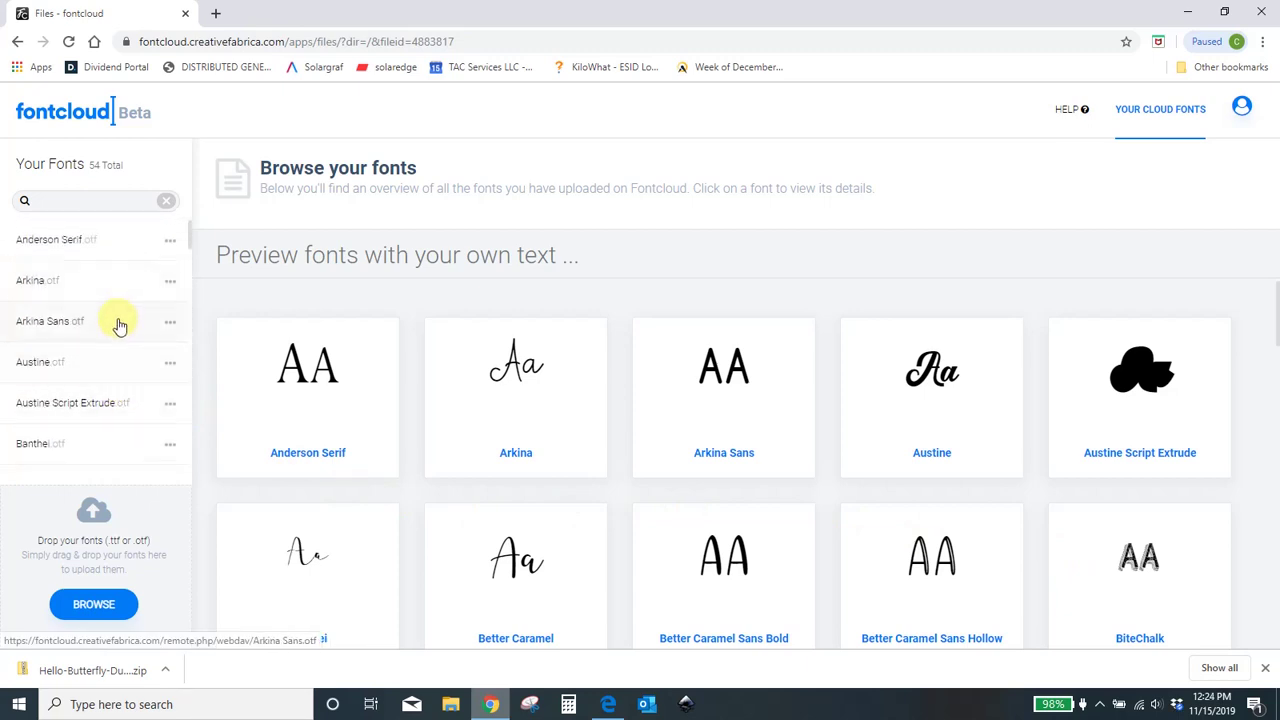
pyautogui.scroll(-2, 115, 325)
pyautogui.scroll(-3, 74, 374)
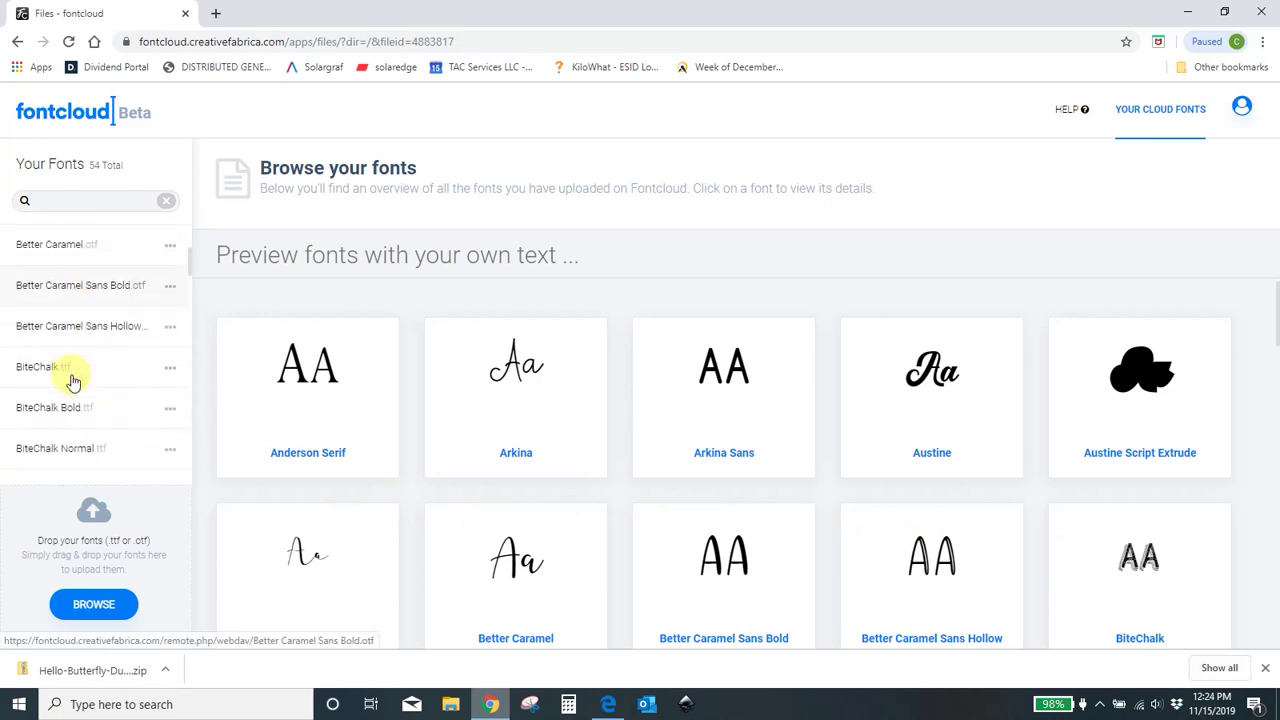
pyautogui.scroll(-2, 72, 382)
pyautogui.scroll(-1, 72, 382)
pyautogui.scroll(5, 73, 407)
pyautogui.scroll(2, 73, 405)
# - Reload the Fontcloud overview and look through the font list and preview cards for Hello Butterfly Script
pyautogui.click(70, 44)
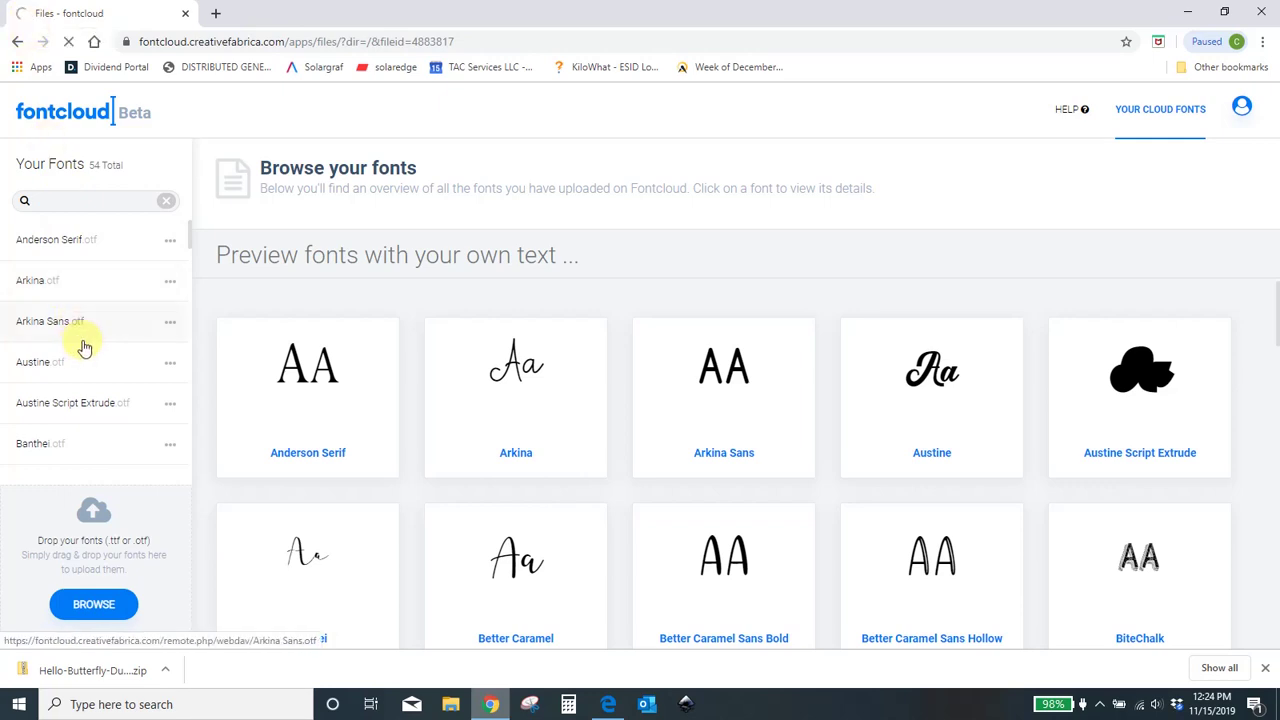
pyautogui.scroll(-3, 84, 347)
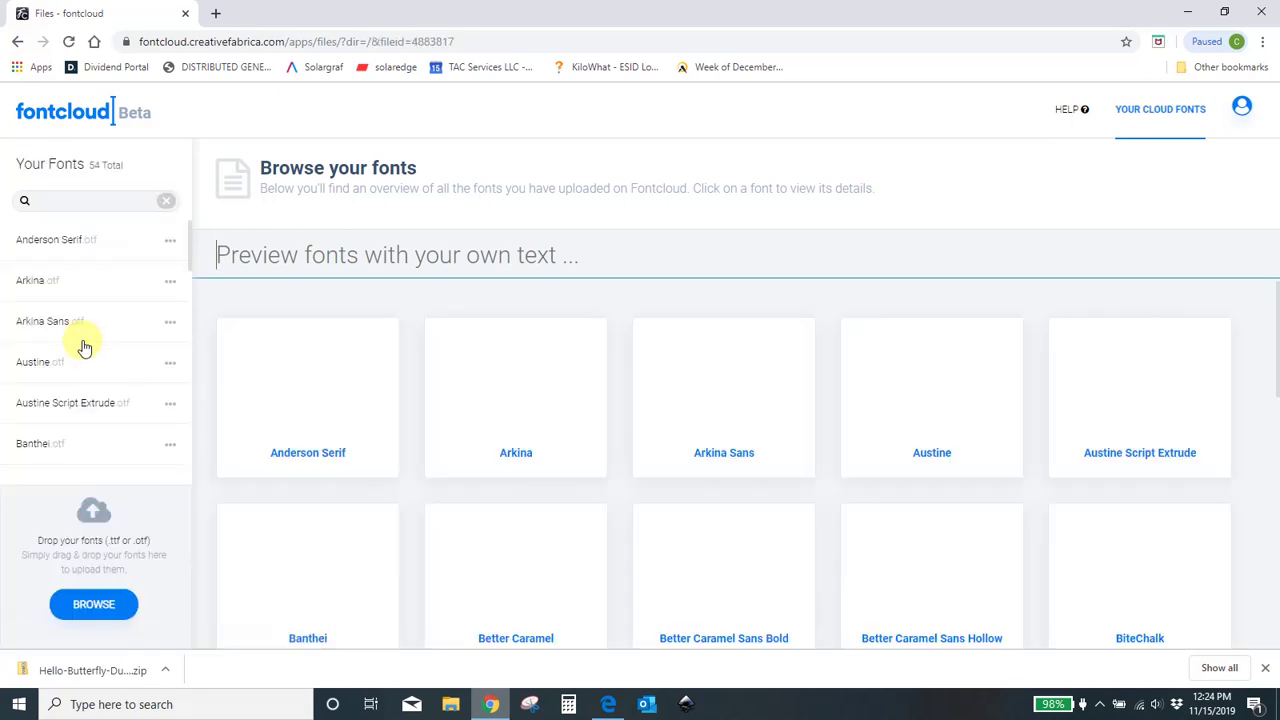
pyautogui.scroll(-6, 84, 347)
pyautogui.scroll(-2, 86, 334)
pyautogui.scroll(2, 80, 340)
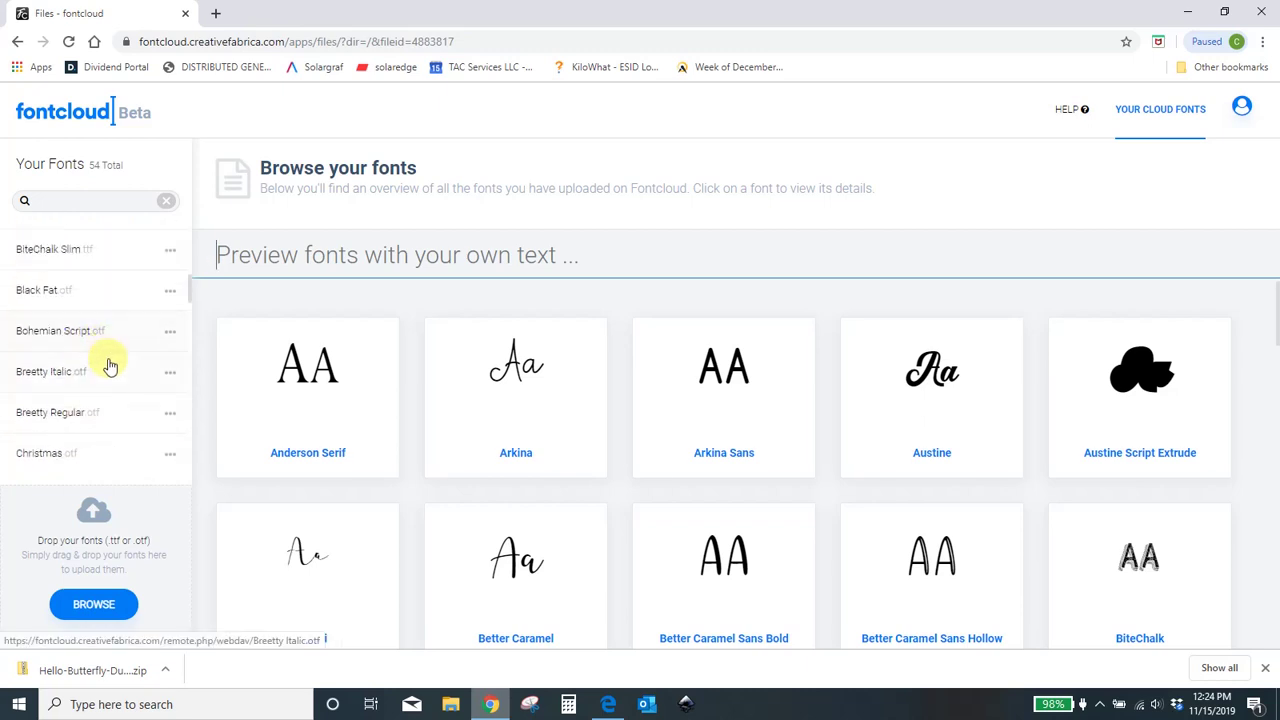
pyautogui.scroll(-2, 337, 391)
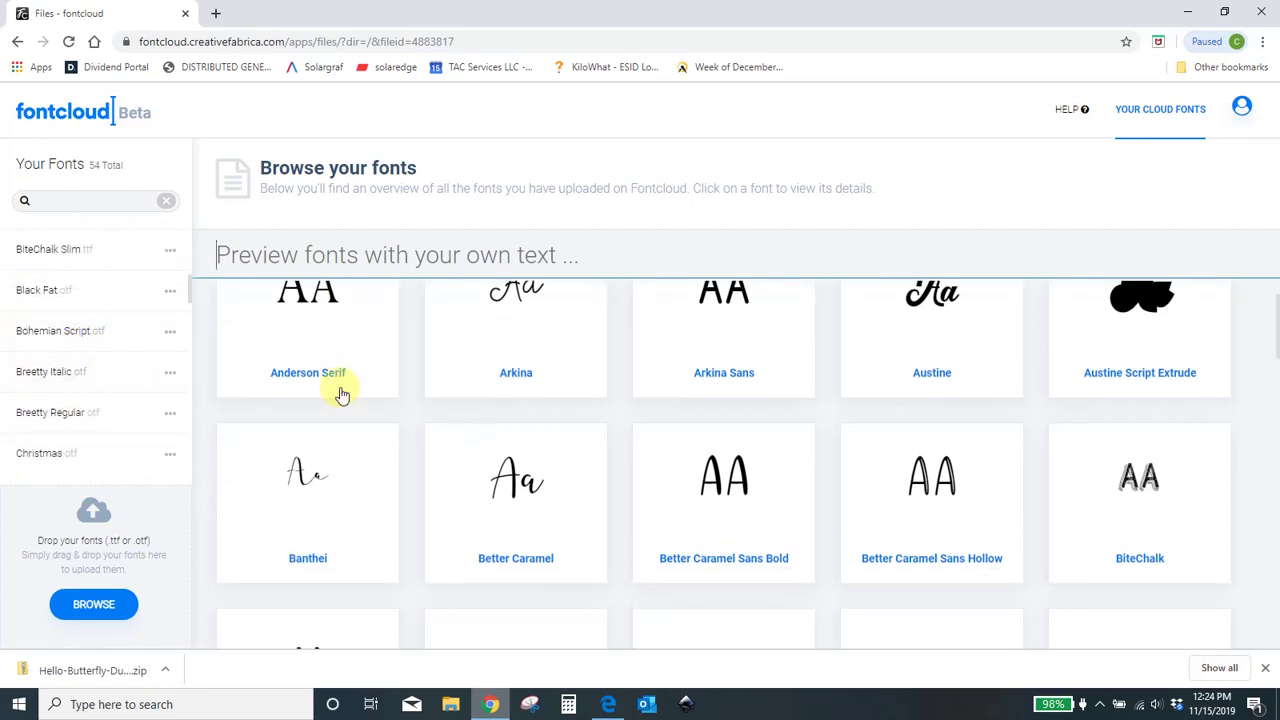
pyautogui.scroll(-1, 341, 393)
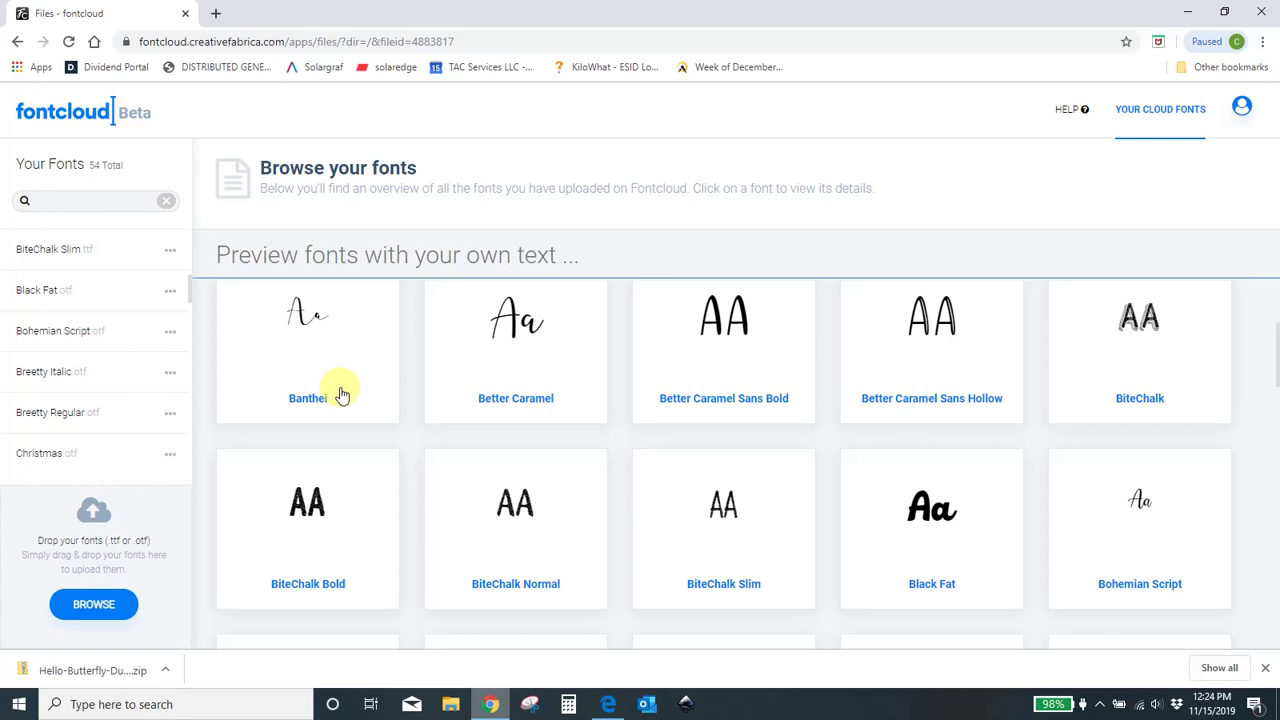
pyautogui.scroll(-1, 341, 393)
pyautogui.scroll(-1, 341, 393)
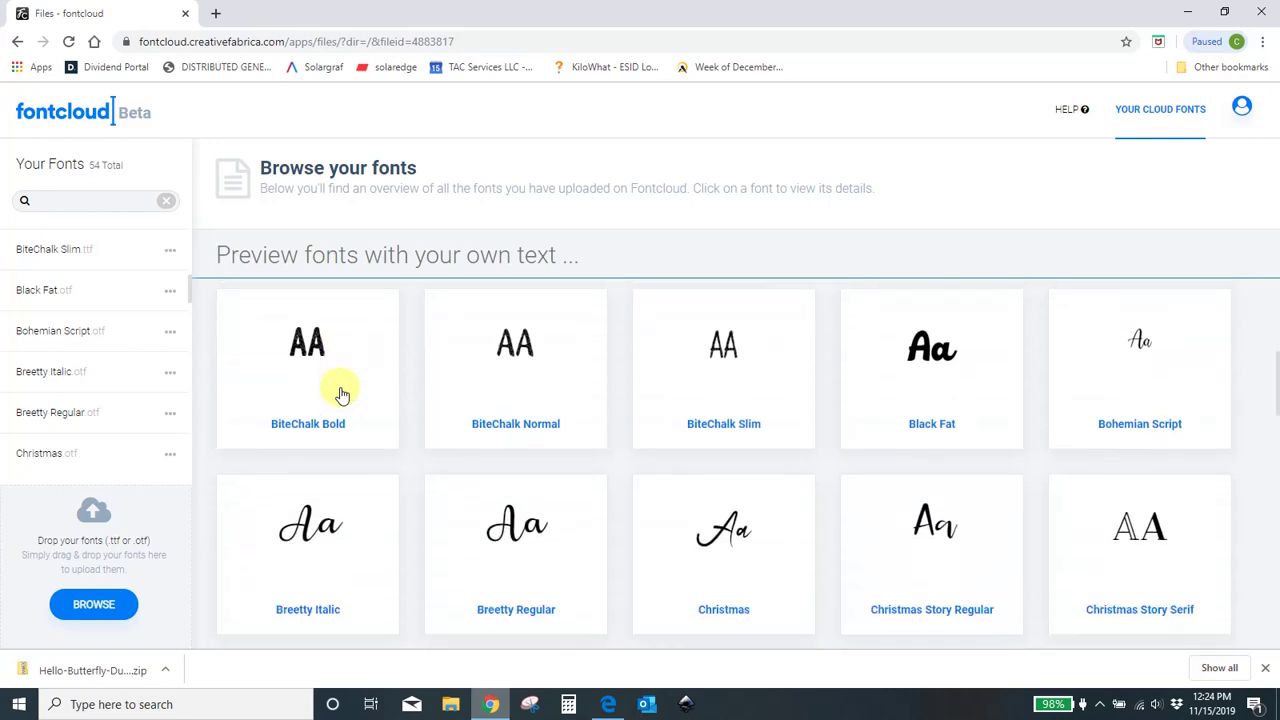
pyautogui.scroll(-1, 341, 393)
pyautogui.scroll(5, 340, 392)
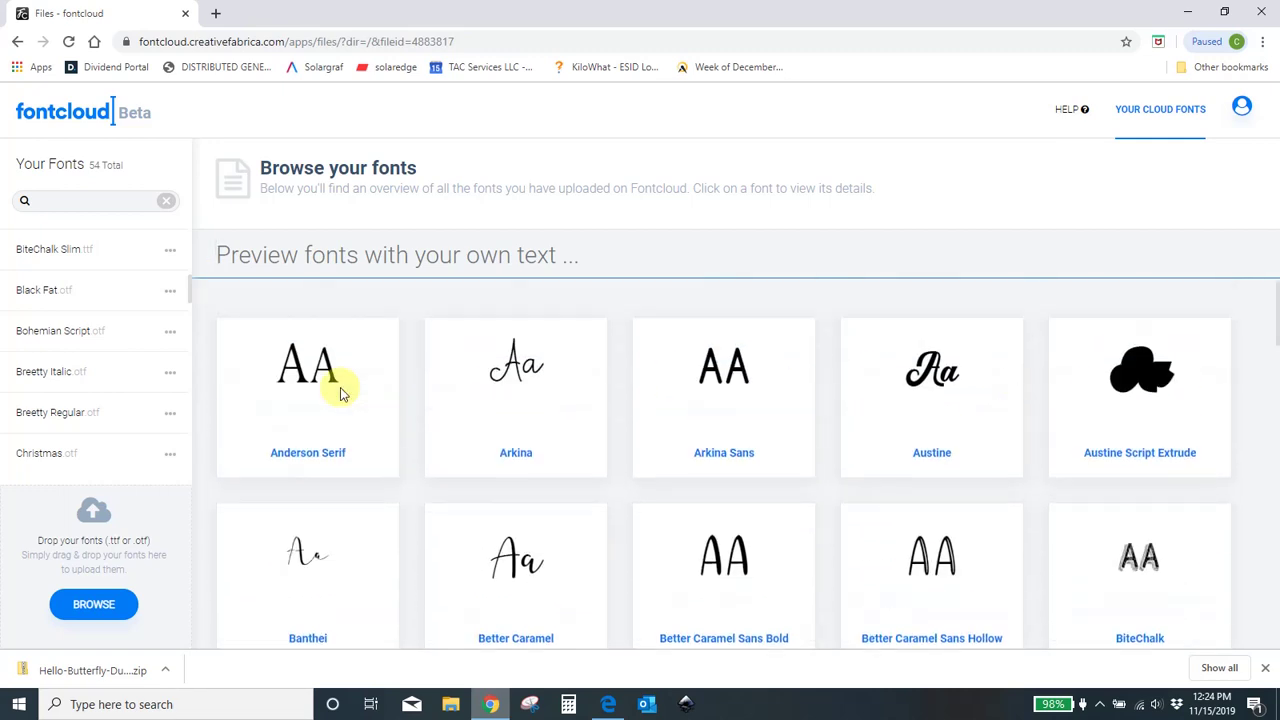
# - Find Hello Butterfly Script among the font preview cards and open its glyph details
pyautogui.click(1188, 12)
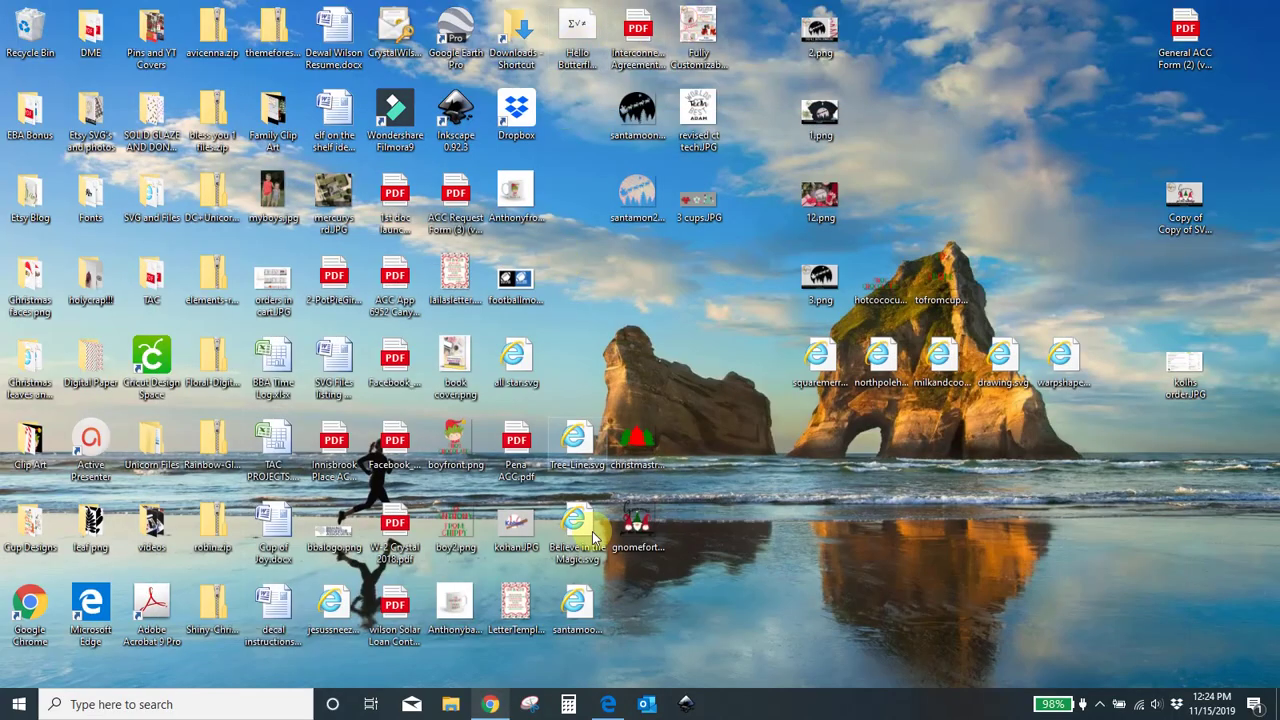
pyautogui.click(490, 702)
pyautogui.scroll(-7, 365, 400)
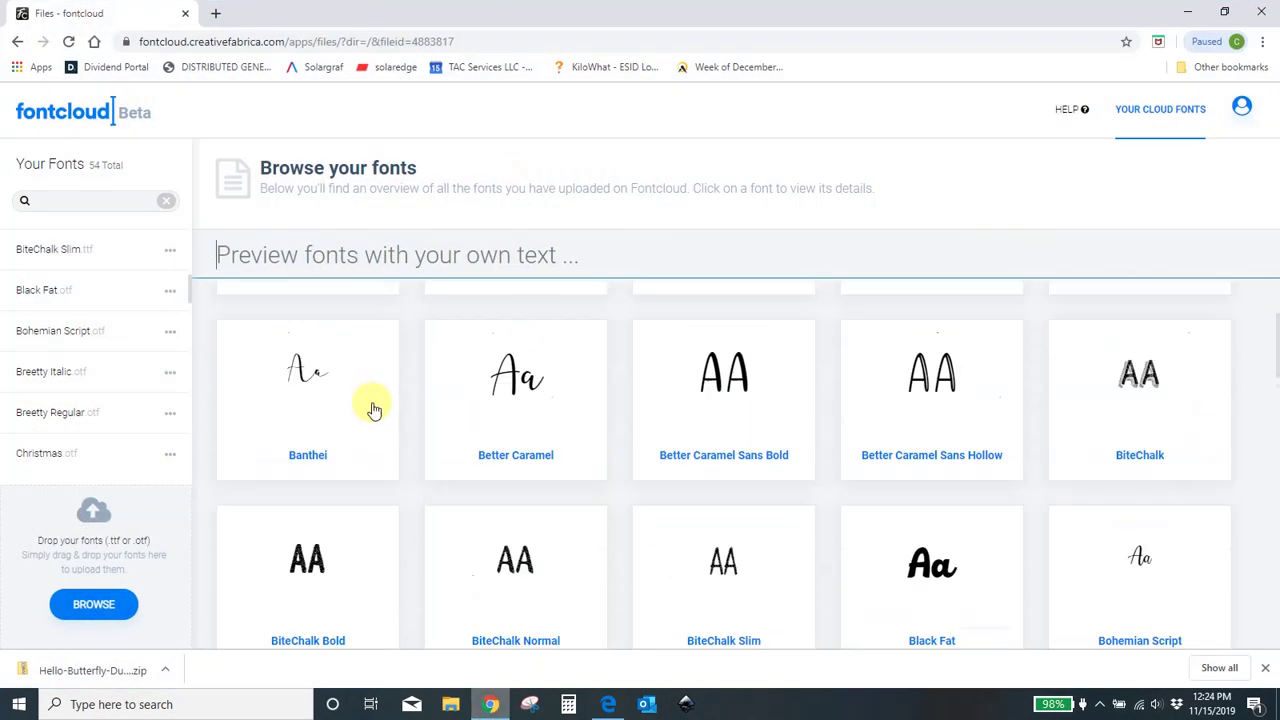
pyautogui.scroll(-5, 373, 410)
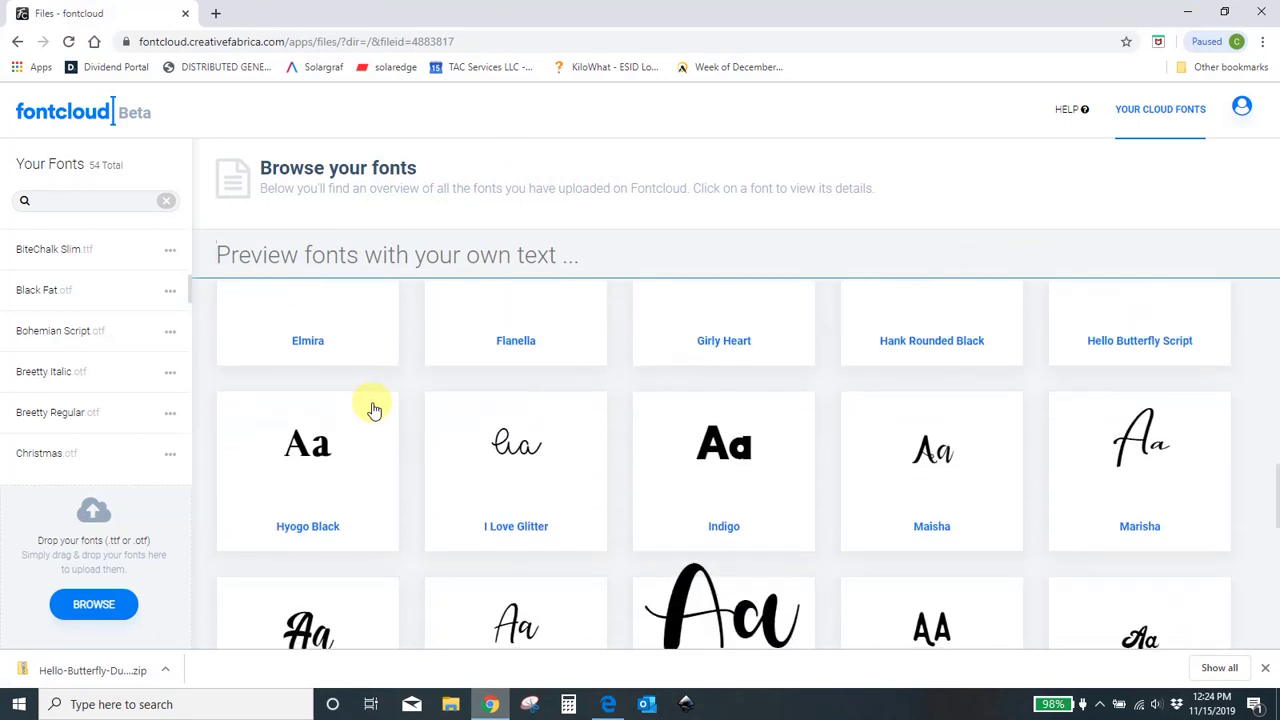
pyautogui.scroll(-2, 373, 410)
pyautogui.scroll(2, 373, 410)
pyautogui.scroll(1, 373, 410)
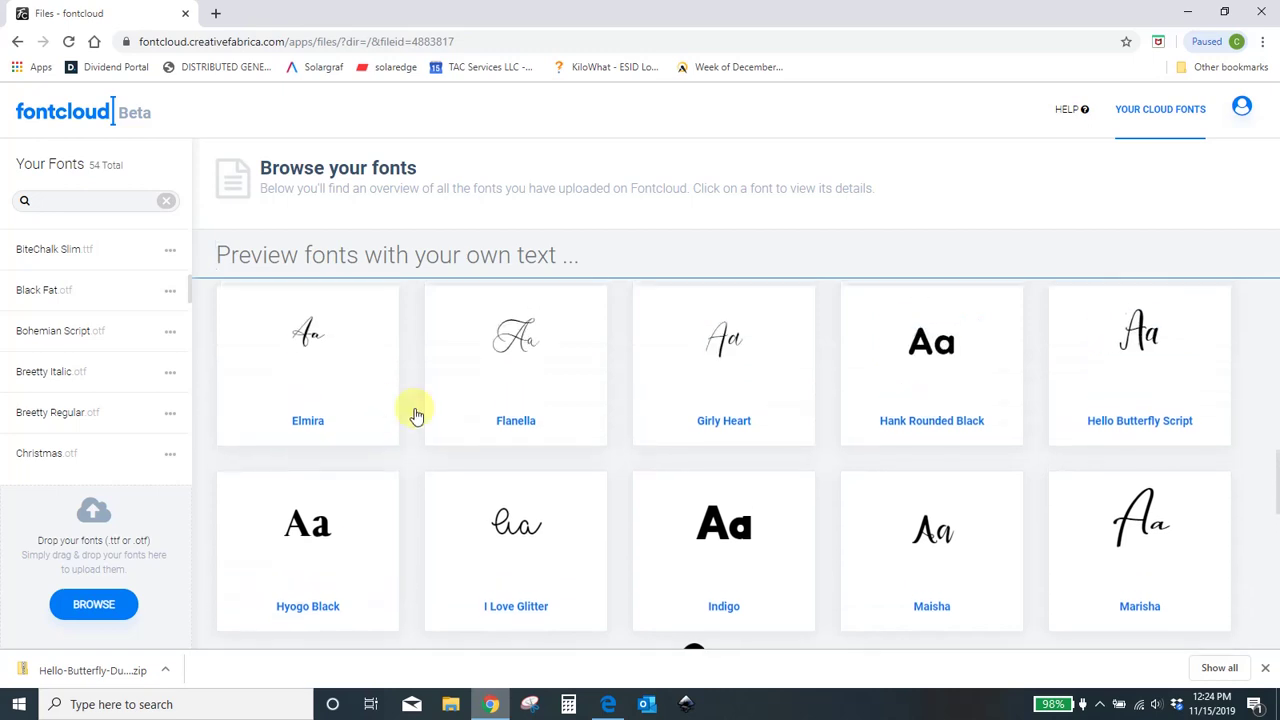
pyautogui.click(1160, 372)
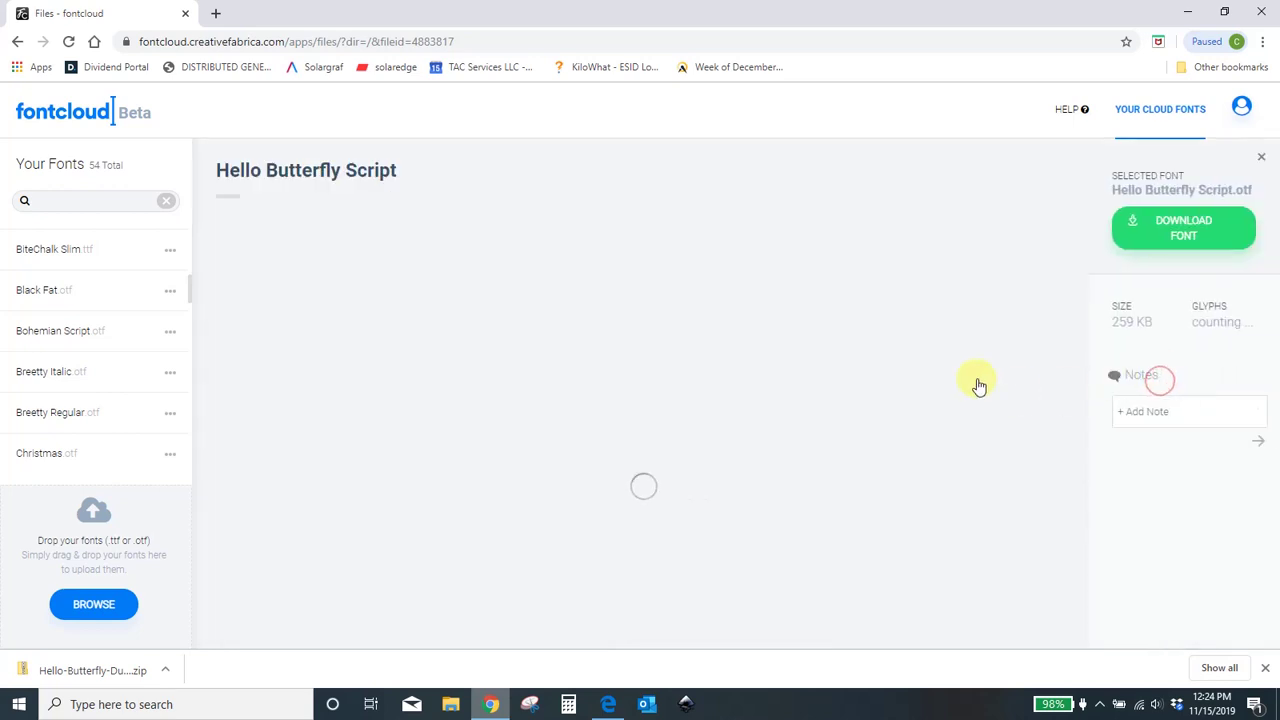
# - Examine the Hello Butterfly Script glyphs, from the swash letter variants to the ligatures and punctuation marks
pyautogui.scroll(-2, 986, 443)
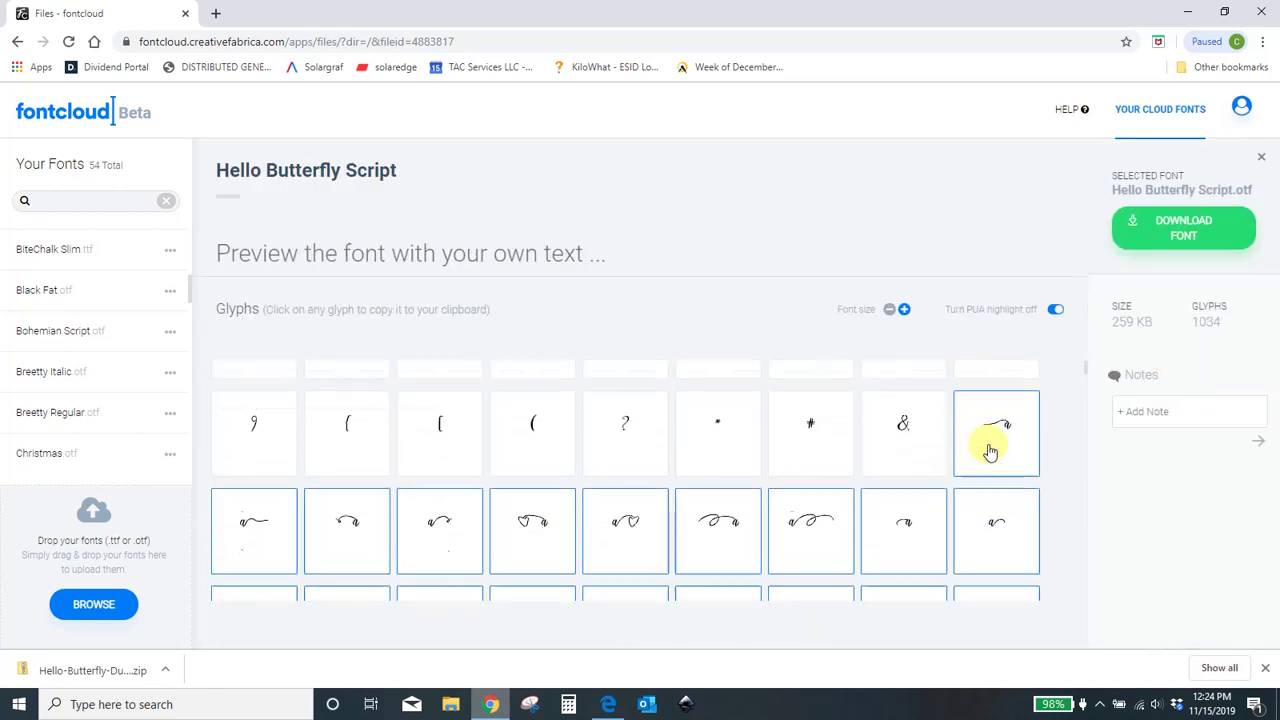
pyautogui.scroll(-3, 995, 479)
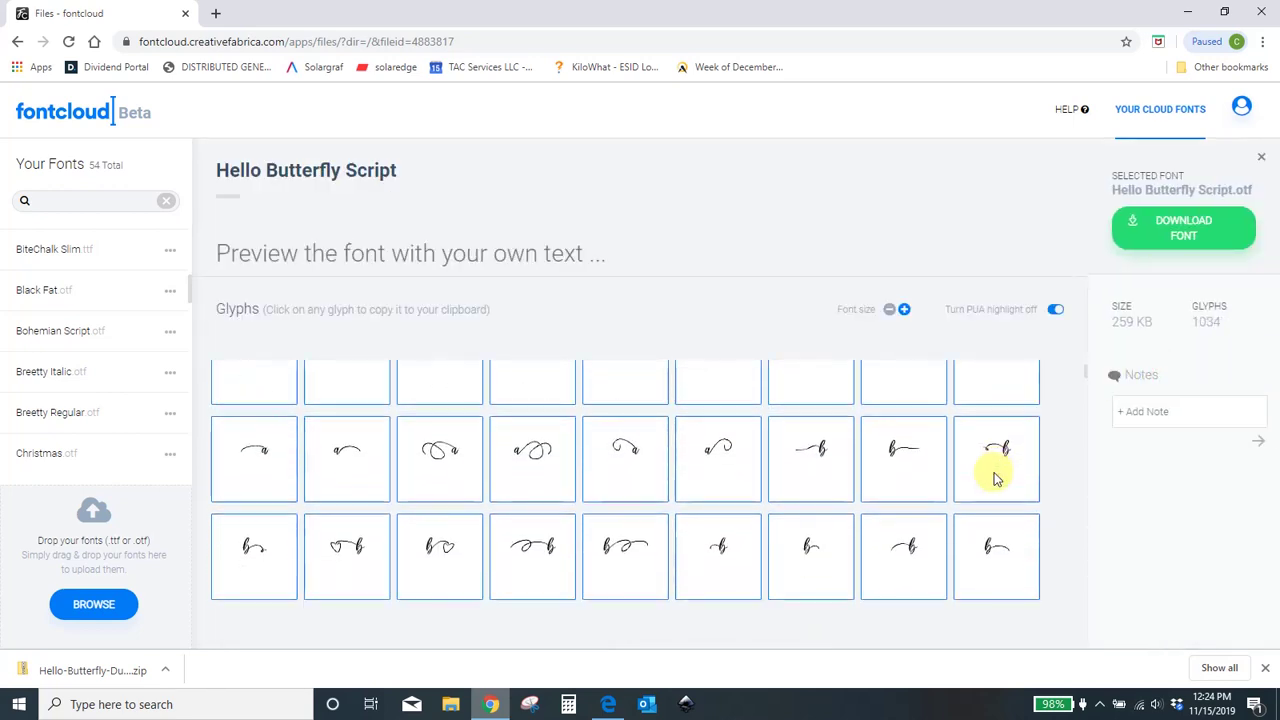
pyautogui.scroll(-5, 995, 479)
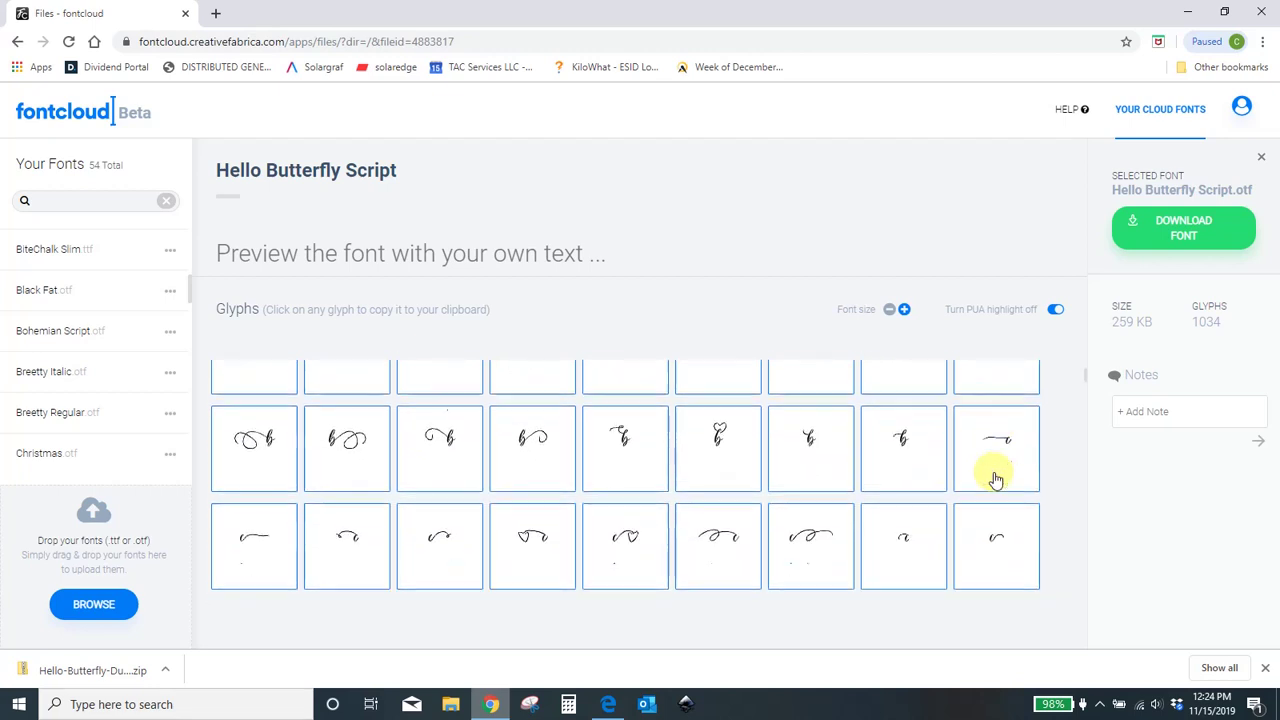
pyautogui.scroll(-5, 995, 479)
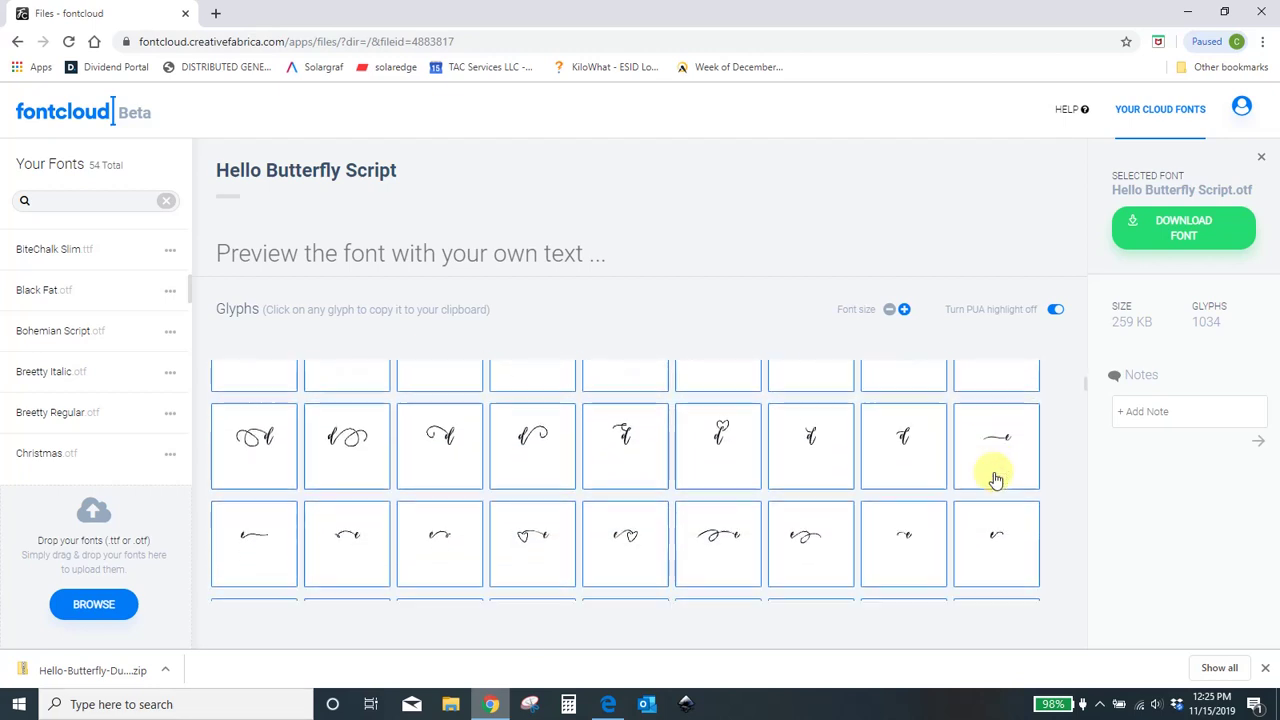
pyautogui.scroll(-5, 995, 479)
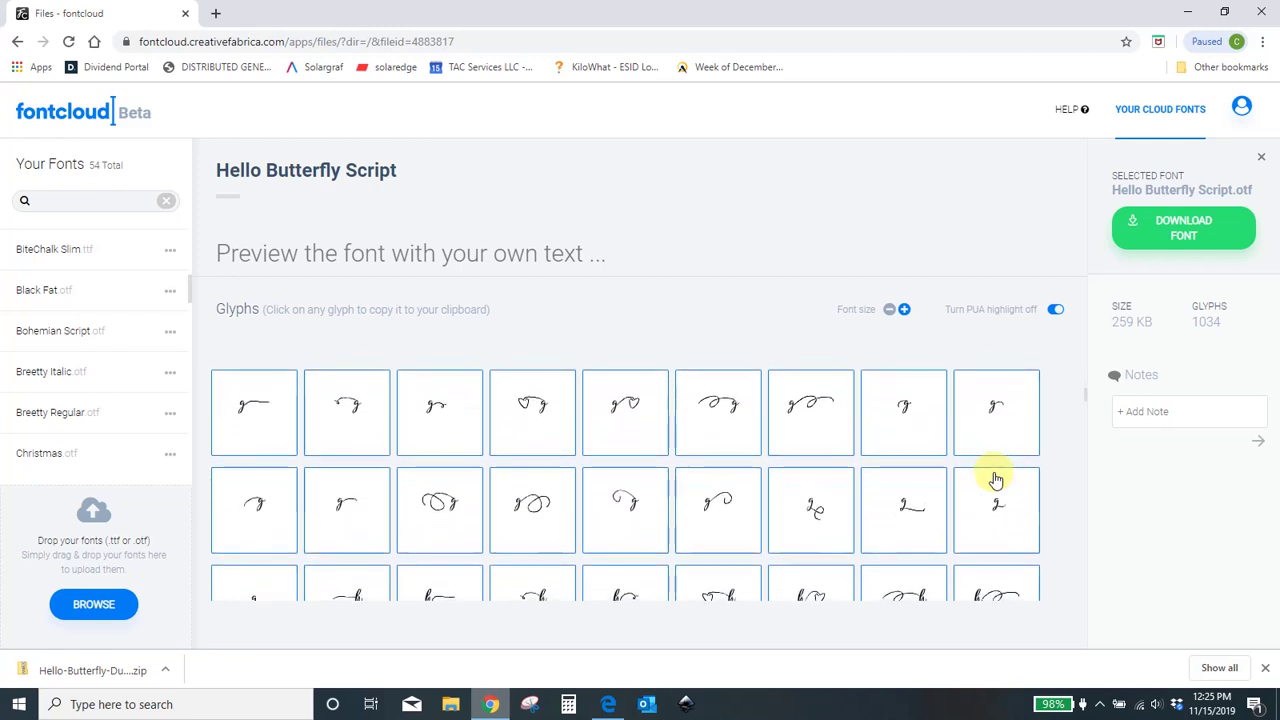
pyautogui.scroll(-2, 995, 479)
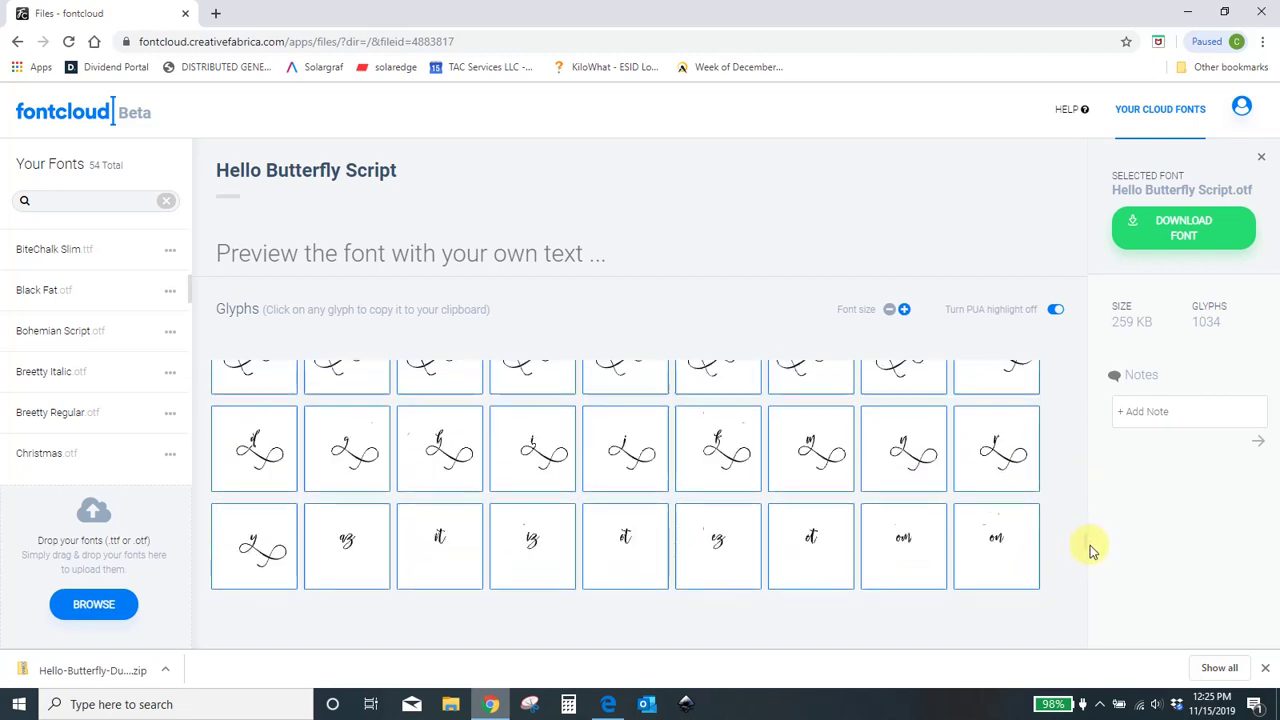
pyautogui.scroll(-3, 1090, 580)
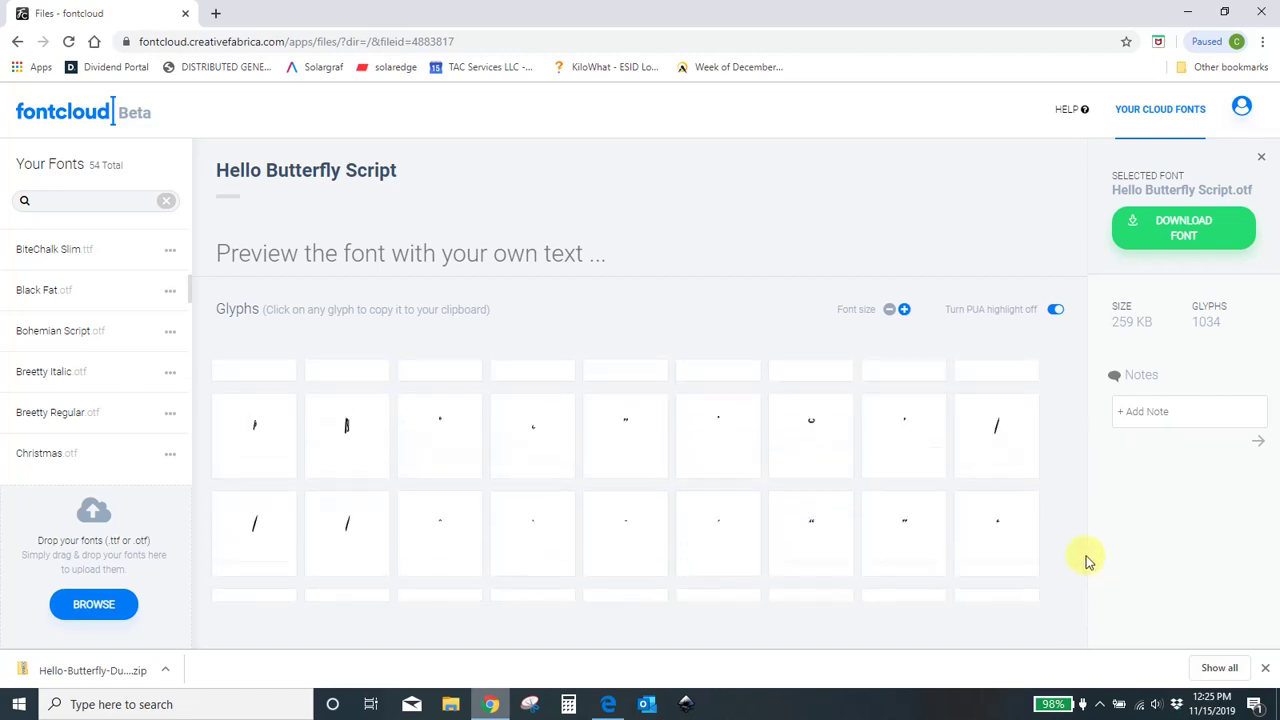